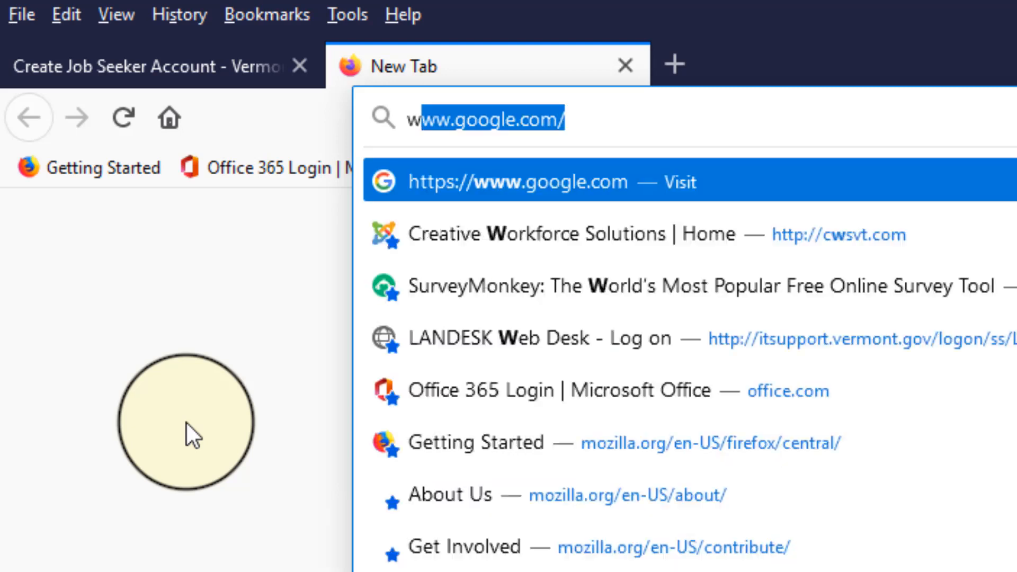
{"action": "type", "text": ".vermont"}
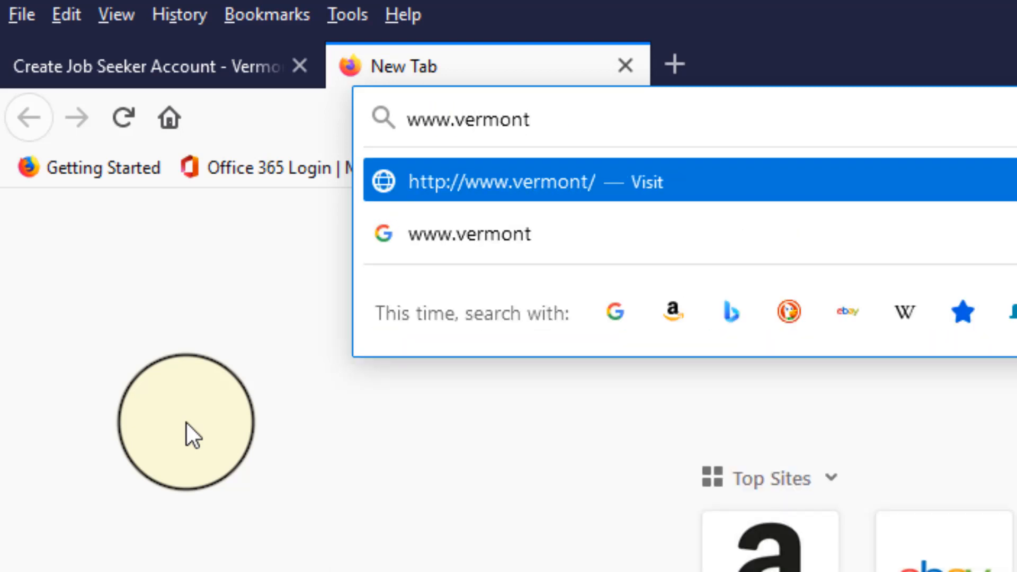
{"action": "type", "text": "job"}
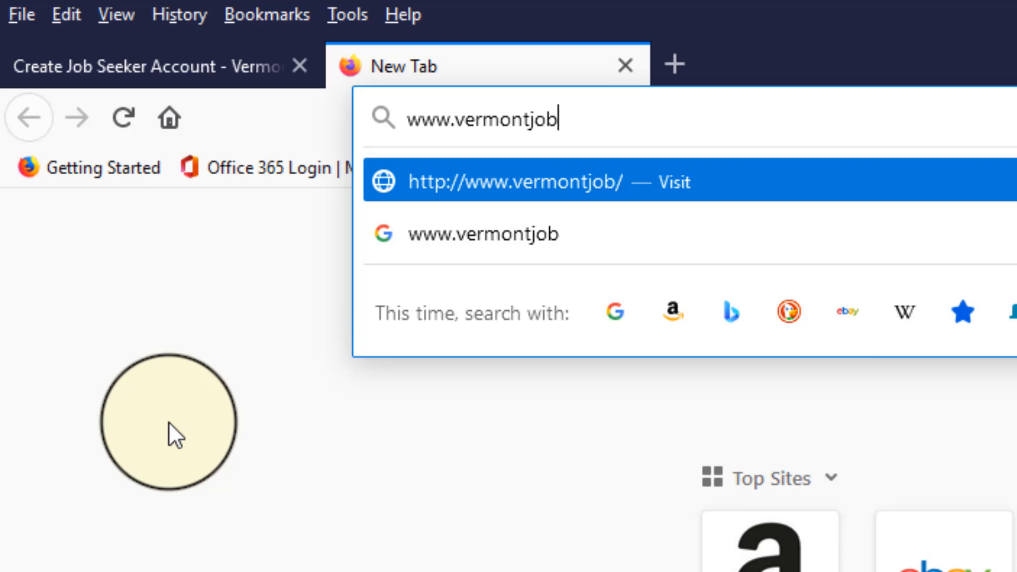
{"action": "type", "text": "link.com"}
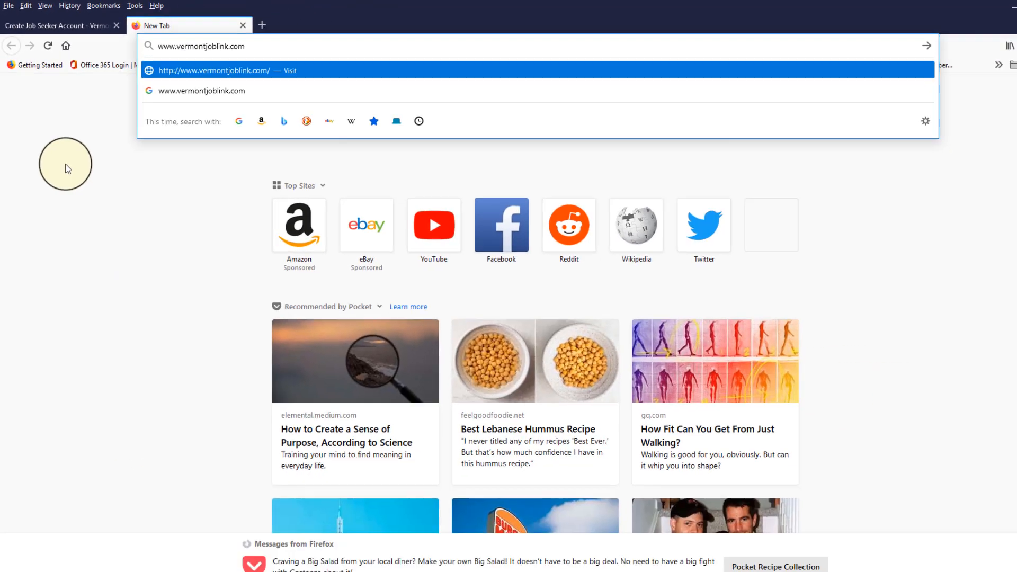
{"action": "key", "text": "Return"}
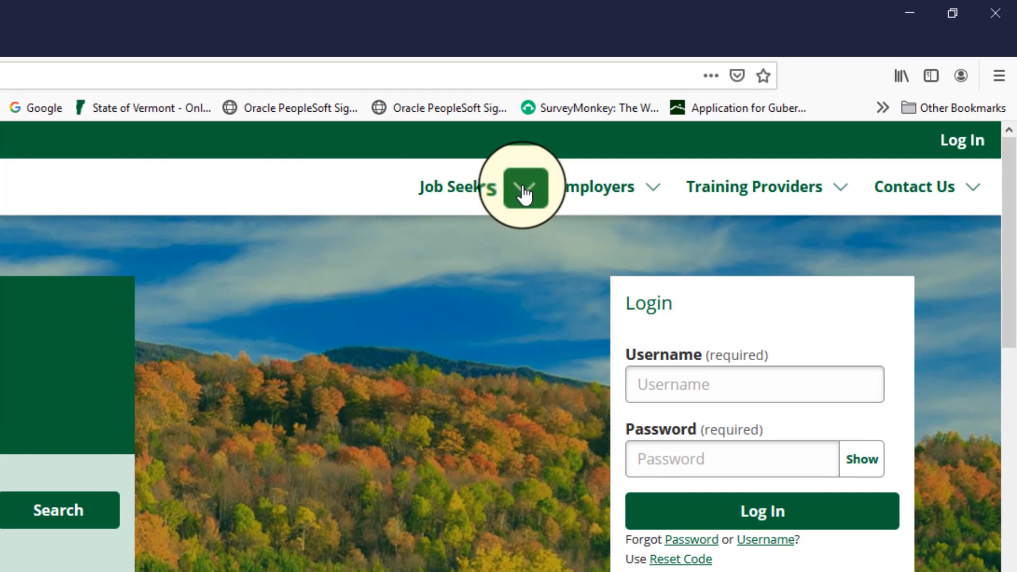
Open the Job Seekers page from the Vermont JobLink home page and start creating a new account there
{"action": "left_click", "coordinate": [525, 193]}
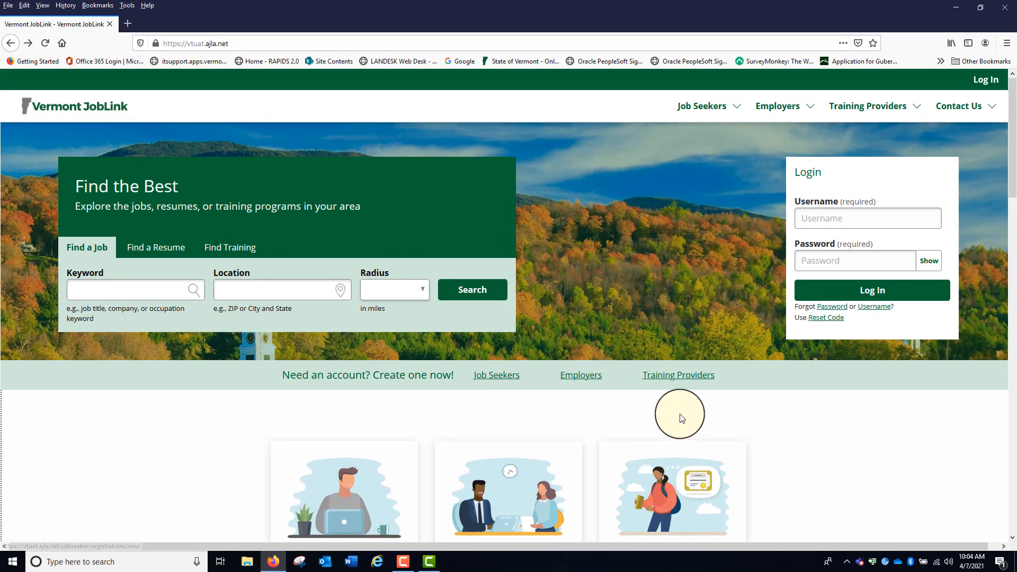
{"action": "scroll", "coordinate": [647, 398], "scroll_direction": "down", "scroll_amount": 3}
{"action": "scroll", "coordinate": [646, 399], "scroll_direction": "down", "scroll_amount": 3}
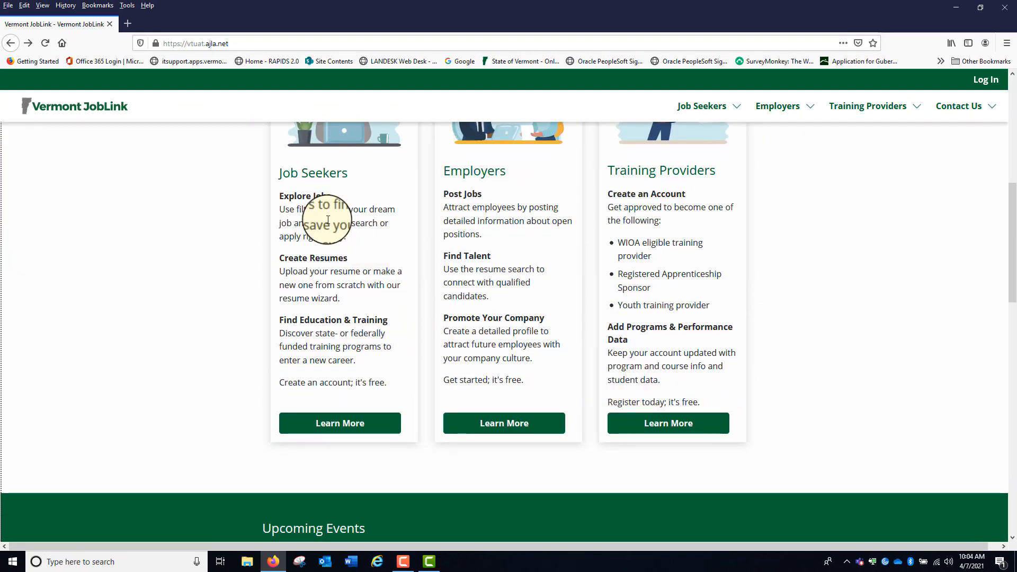
{"action": "left_click", "coordinate": [339, 424]}
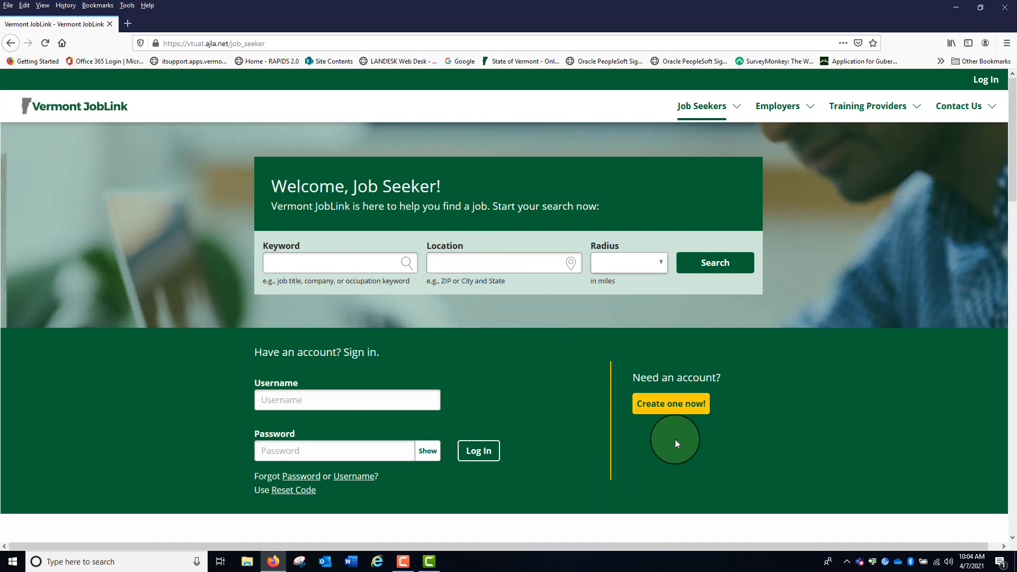
{"action": "left_click", "coordinate": [670, 406]}
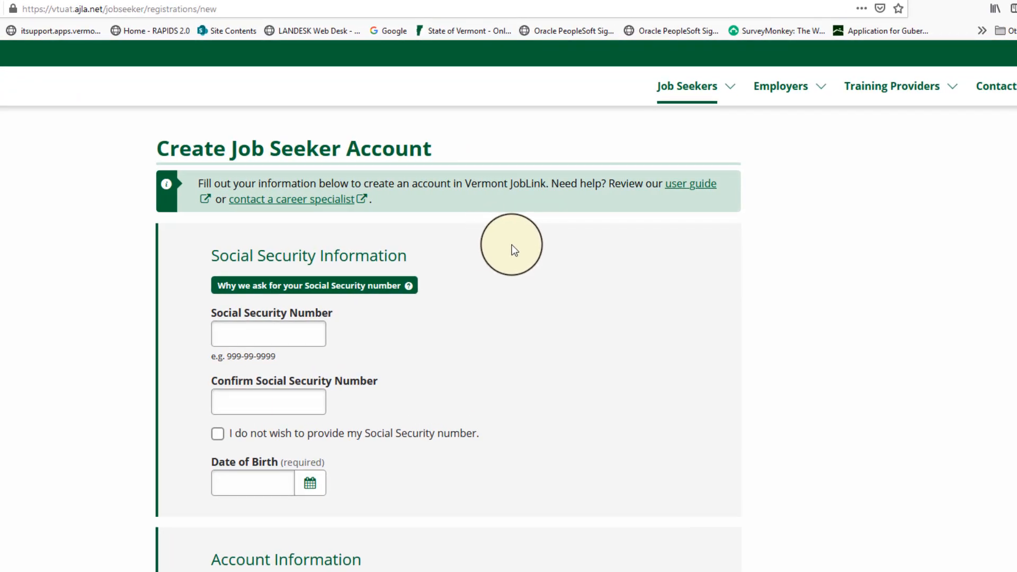
Enter the Social Security number and repeat it in the confirmation field
{"action": "left_click", "coordinate": [236, 330]}
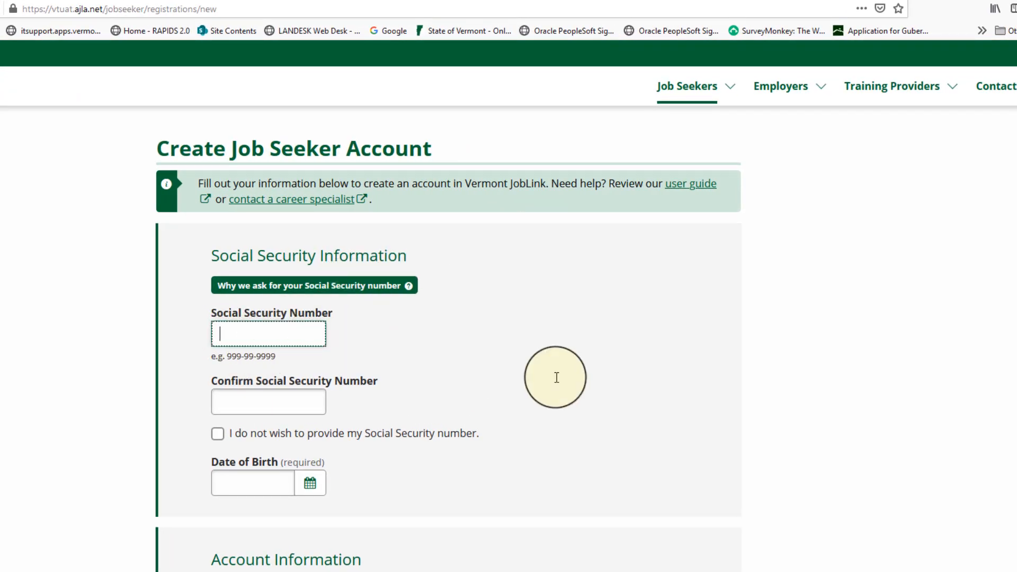
{"action": "type", "text": "***-**-54"}
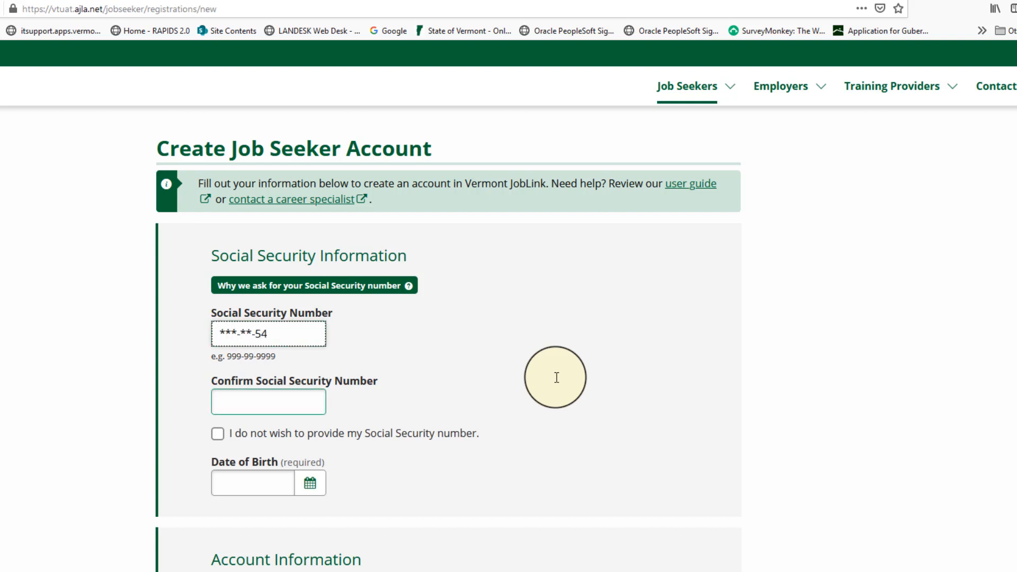
{"action": "type", "text": "32"}
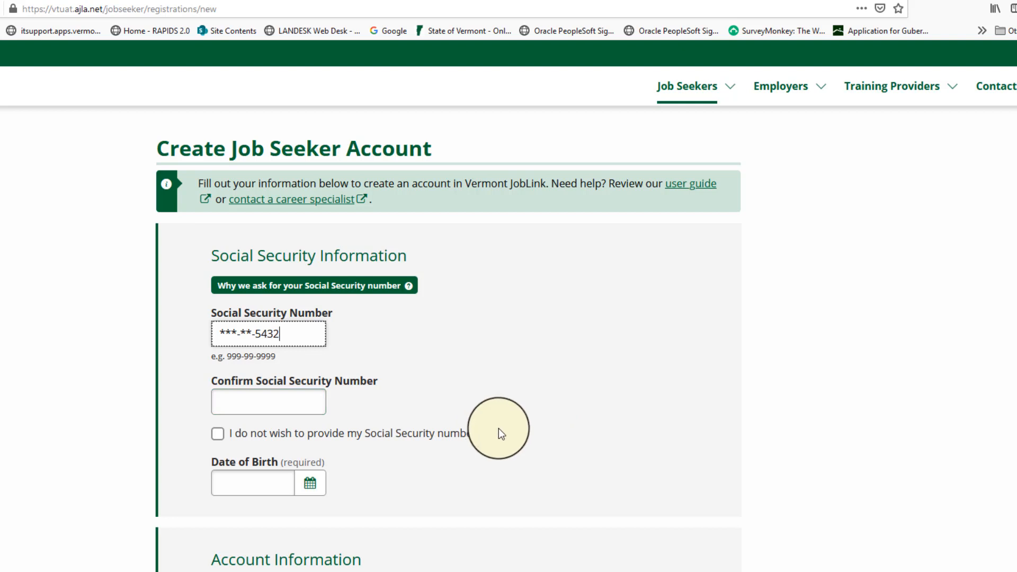
{"action": "left_click", "coordinate": [239, 407]}
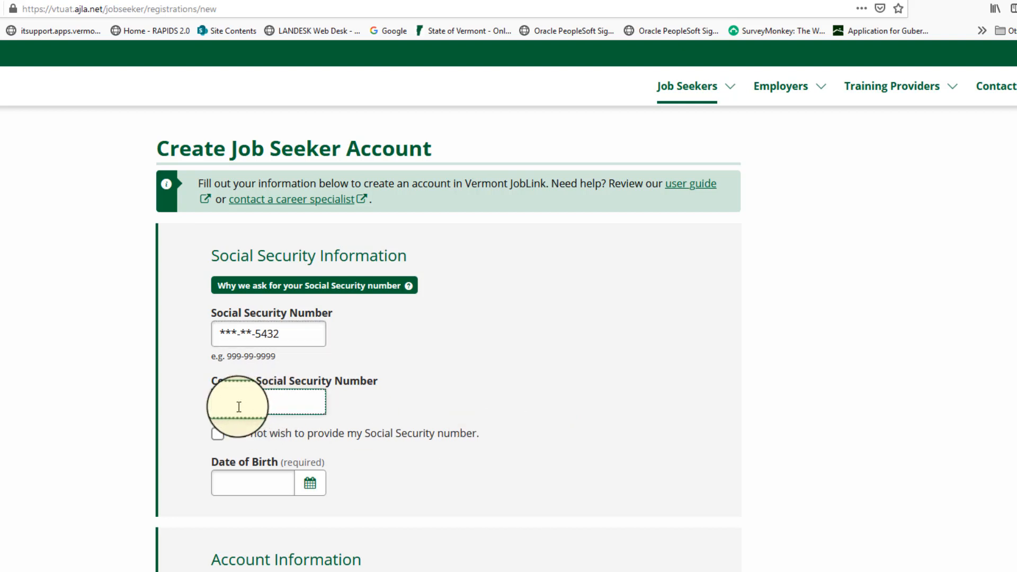
{"action": "type", "text": "***-**-5432"}
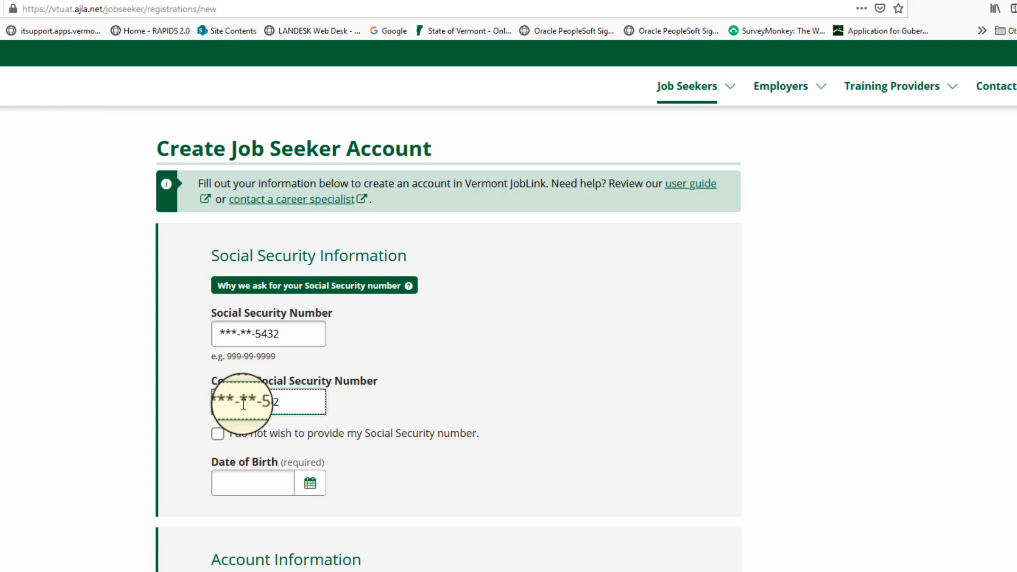
Choose the job seeker's date of birth with the calendar picker by year, month and day
{"action": "left_click", "coordinate": [311, 483]}
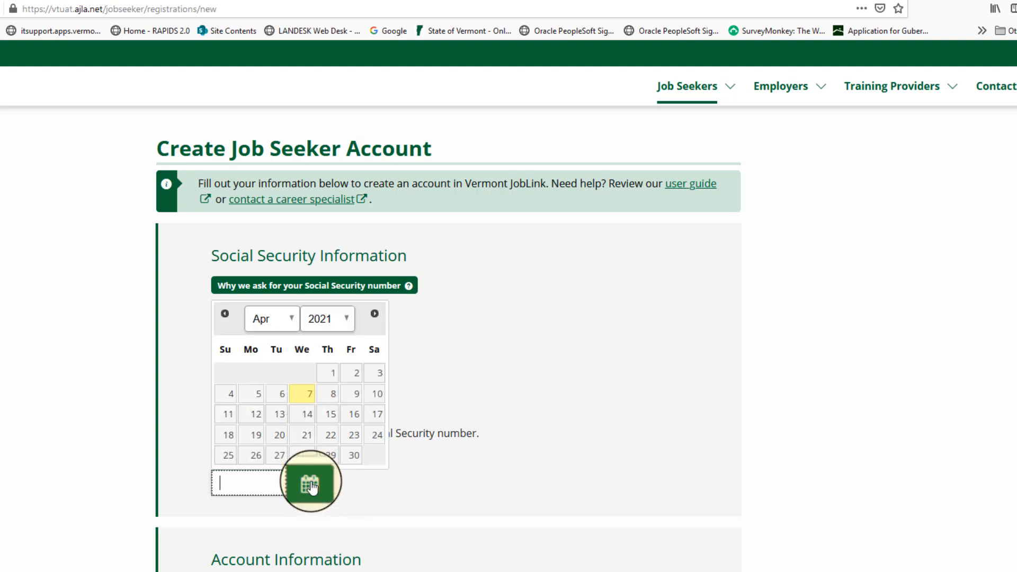
{"action": "left_click", "coordinate": [347, 320]}
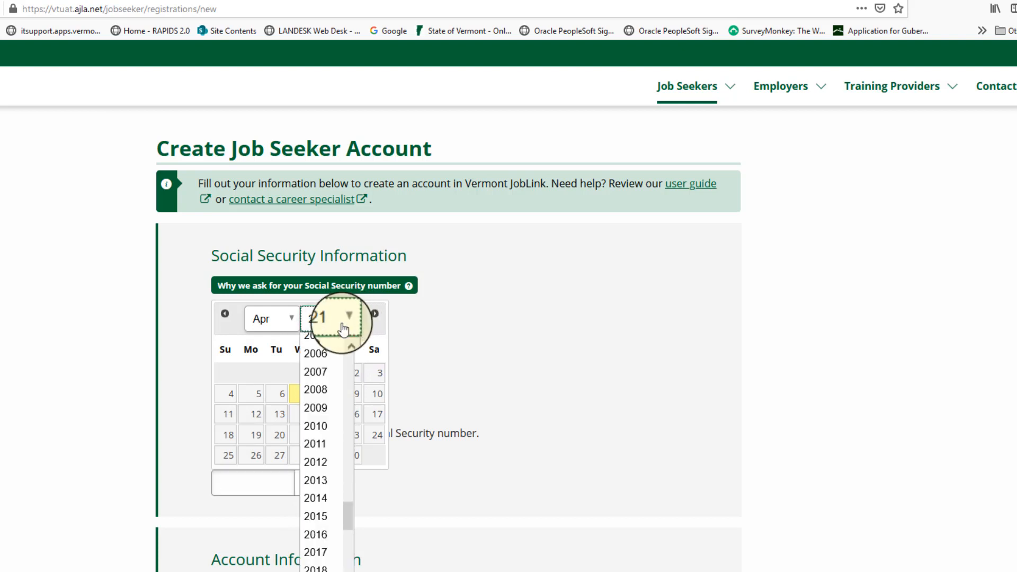
{"action": "left_click_drag", "start_coordinate": [348, 520], "coordinate": [355, 445]}
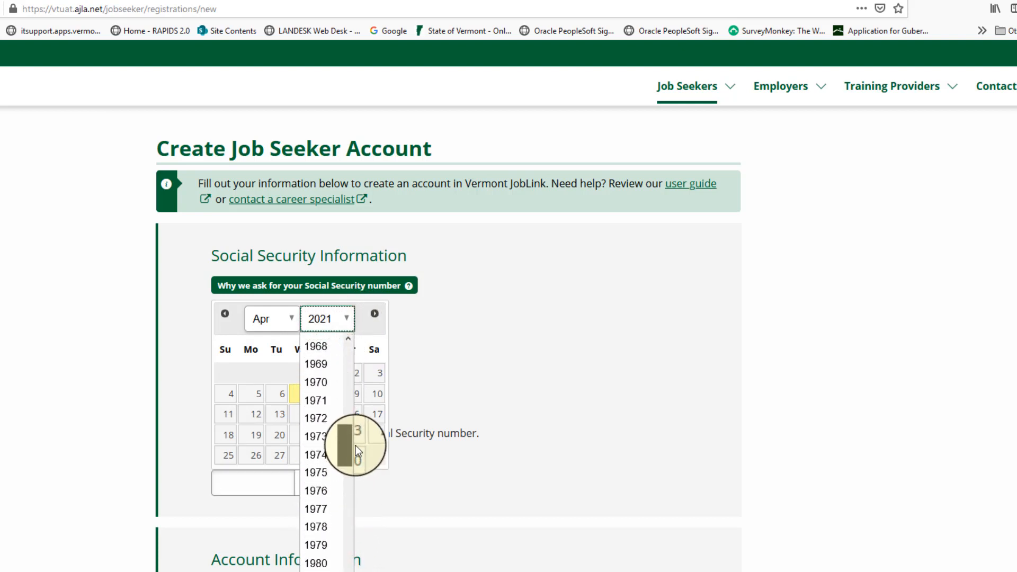
{"action": "left_click", "coordinate": [322, 382]}
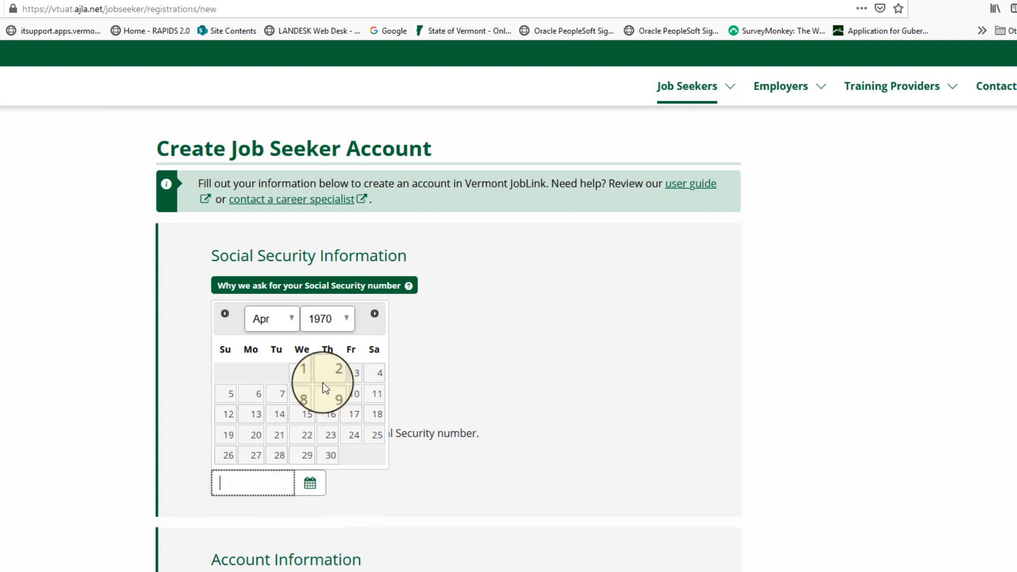
{"action": "left_click", "coordinate": [293, 320]}
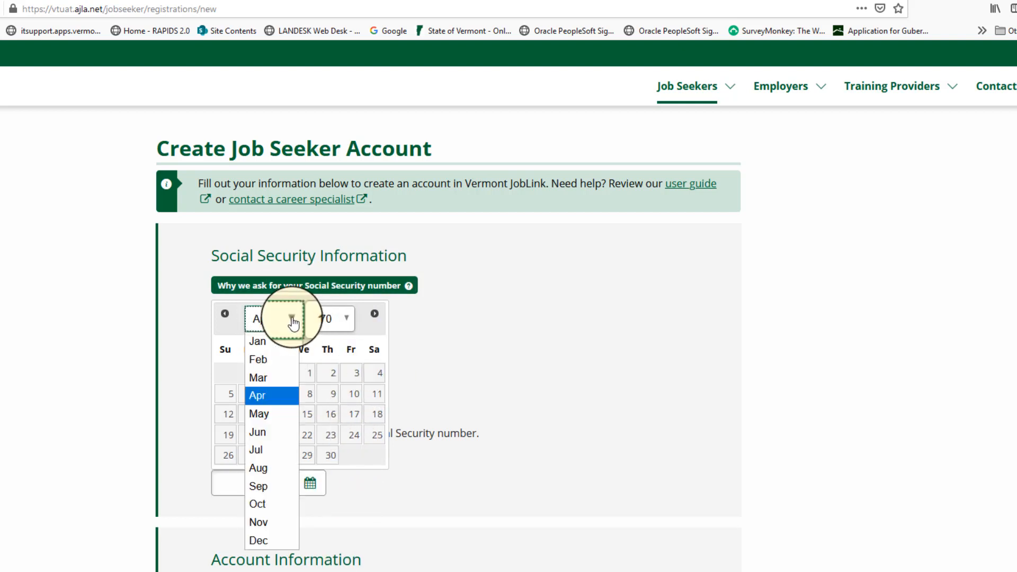
{"action": "left_click", "coordinate": [253, 417]}
{"action": "left_click", "coordinate": [353, 415]}
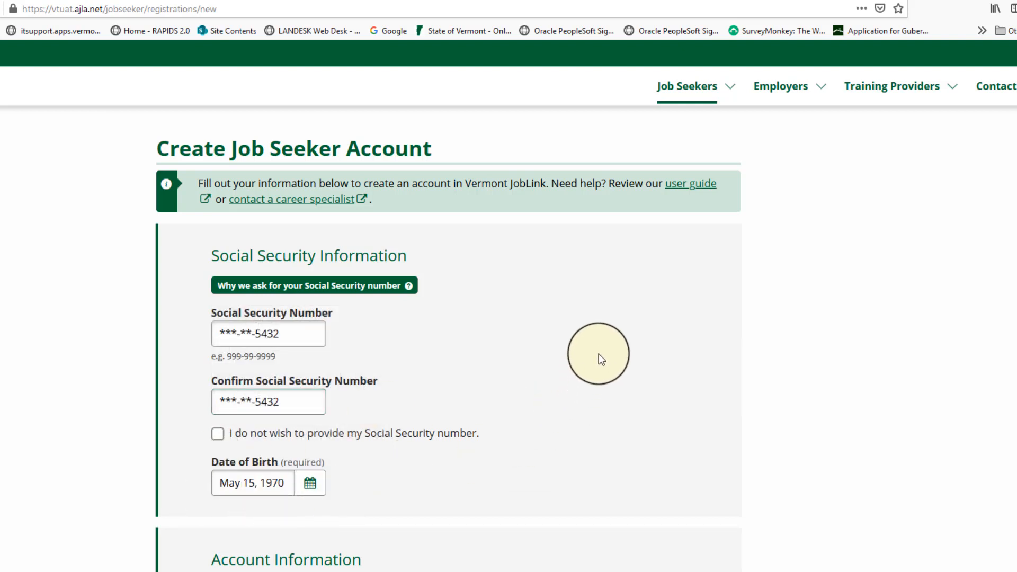
Enter the username for the new account in the Account Information section
{"action": "scroll", "coordinate": [599, 354], "scroll_direction": "down", "scroll_amount": 6}
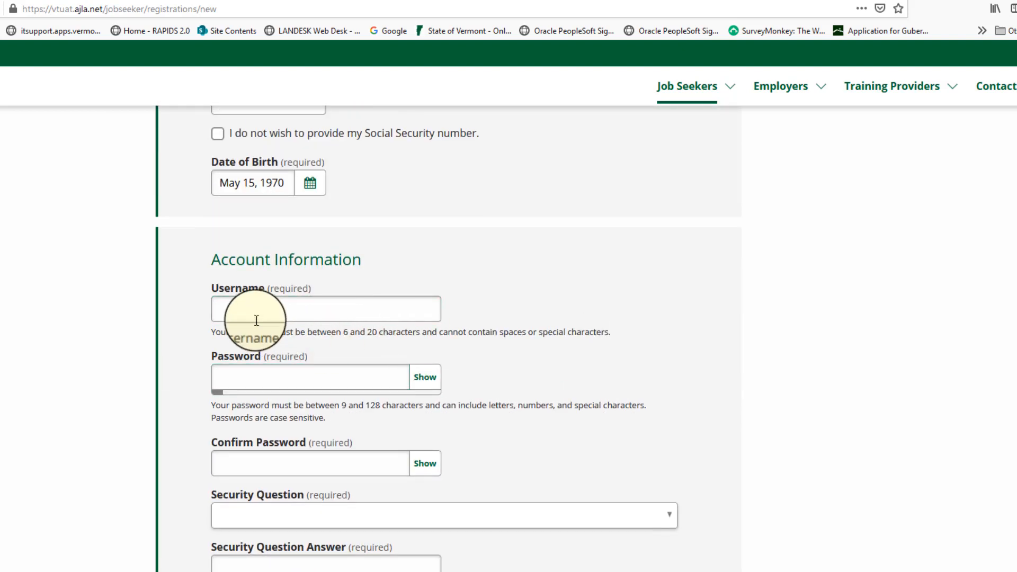
{"action": "left_click", "coordinate": [247, 312]}
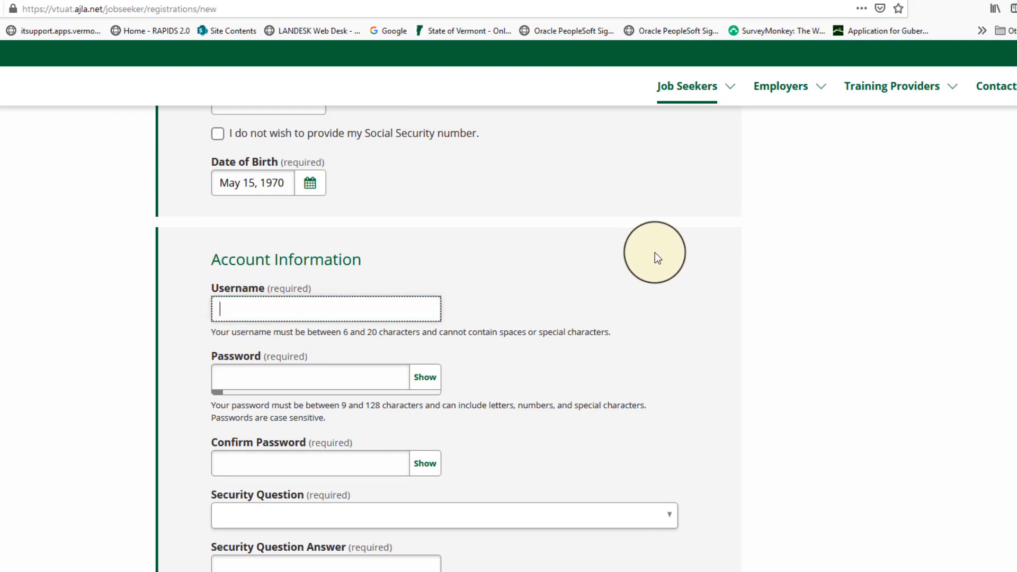
{"action": "type", "text": "unclehubert"}
Enter the account password and retype it in the Confirm Password field
{"action": "left_click", "coordinate": [235, 377]}
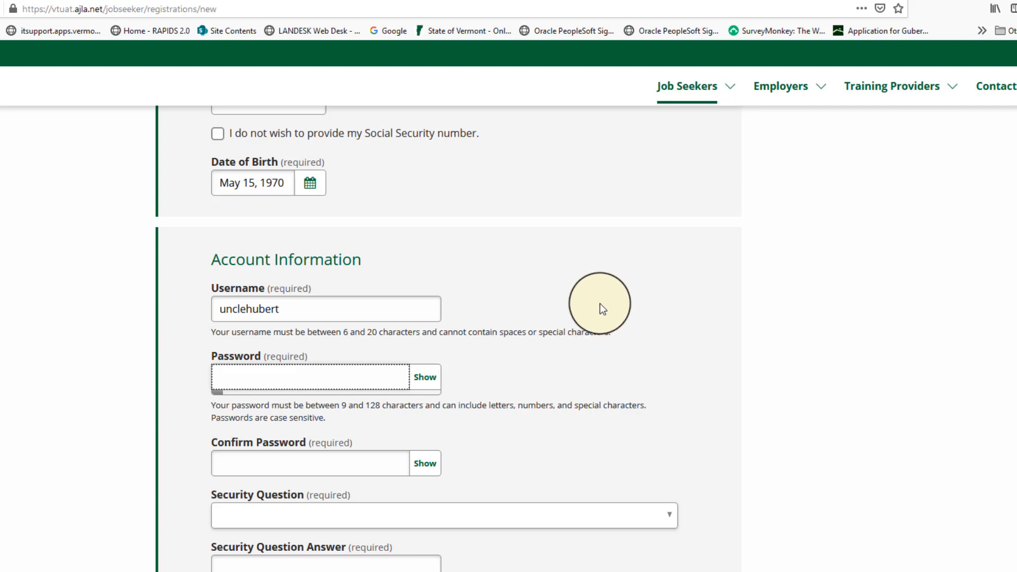
{"action": "type", "text": "•••••"}
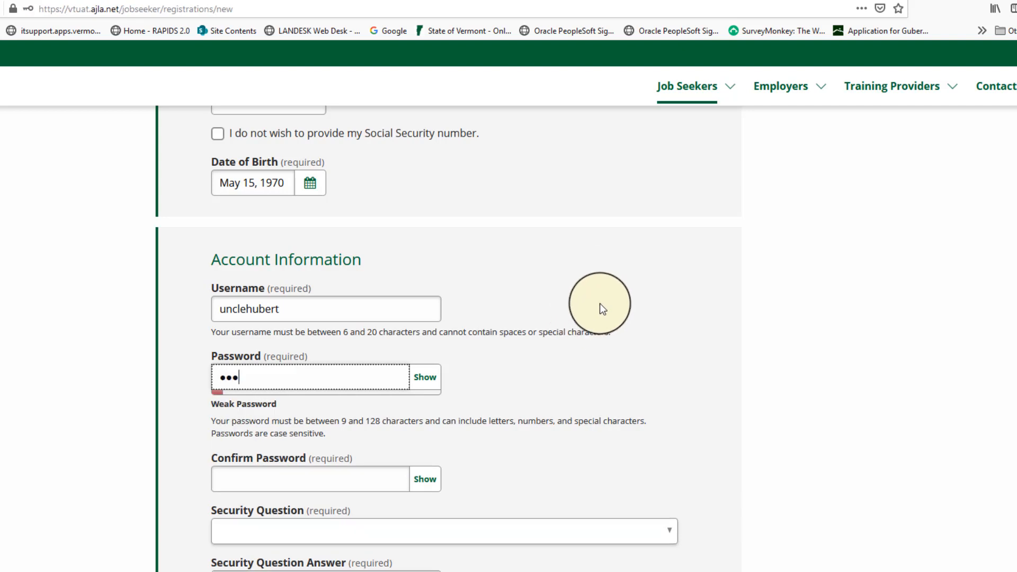
{"action": "type", "text": "••••••••"}
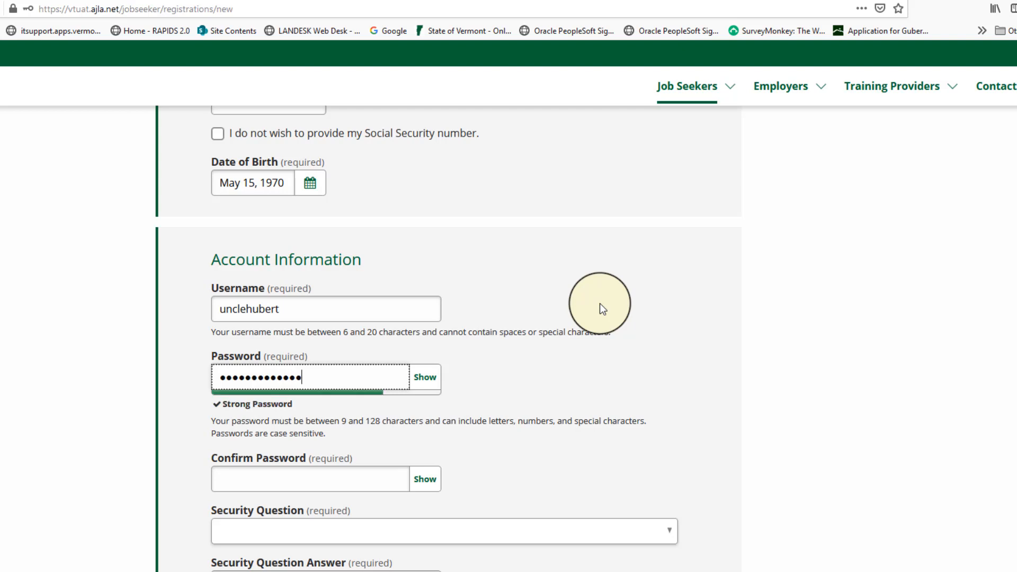
{"action": "left_click", "coordinate": [267, 479]}
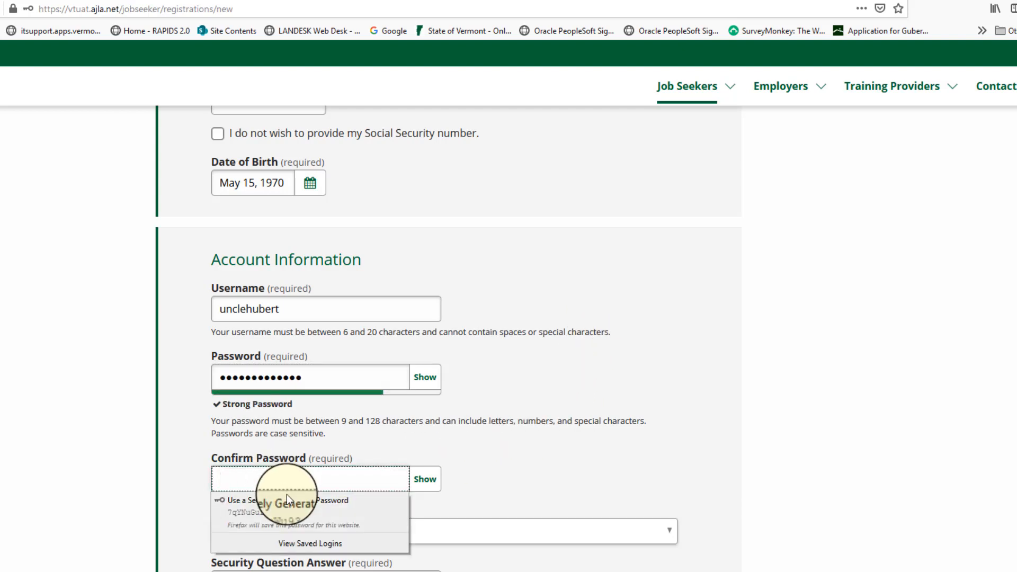
{"action": "type", "text": "•"}
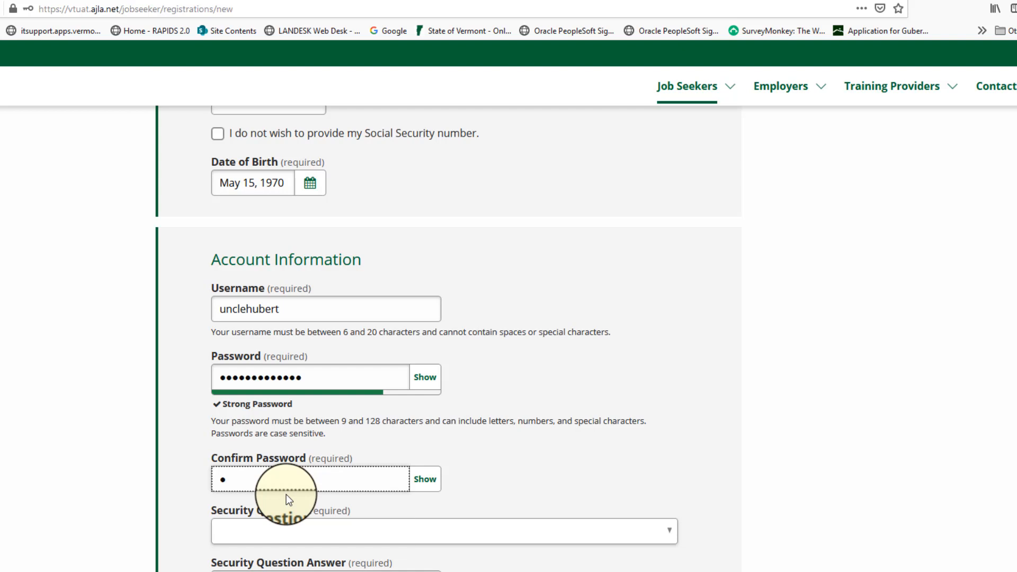
{"action": "type", "text": "••••"}
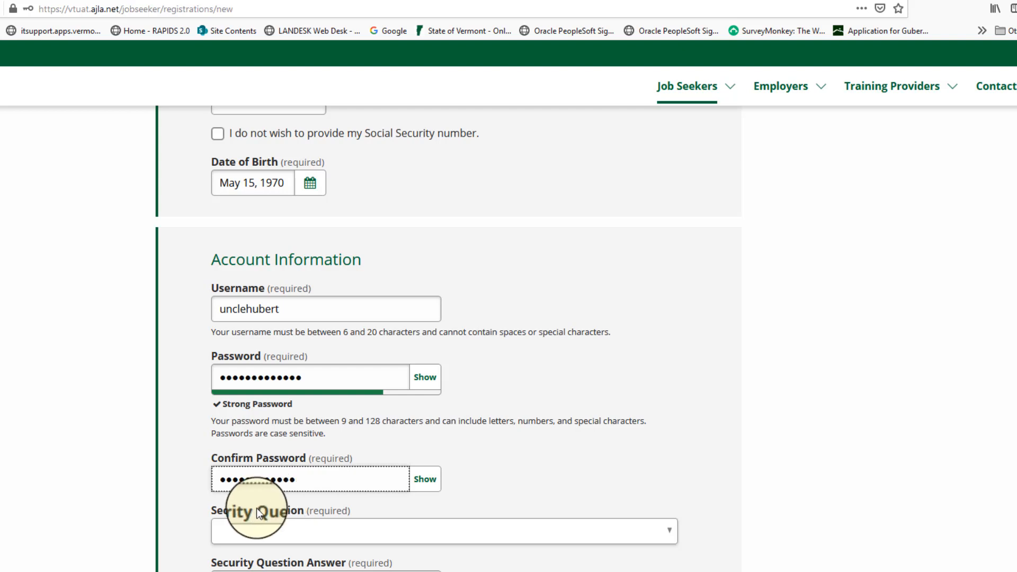
Reveal both password entries and complete the Confirm Password entry so it matches the account password
{"action": "left_click", "coordinate": [430, 385]}
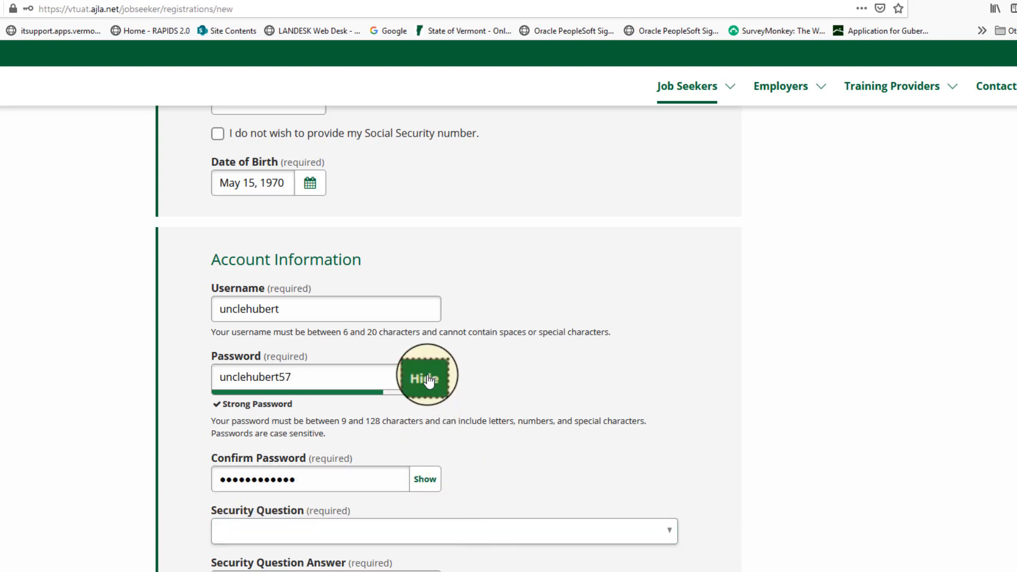
{"action": "left_click", "coordinate": [429, 488]}
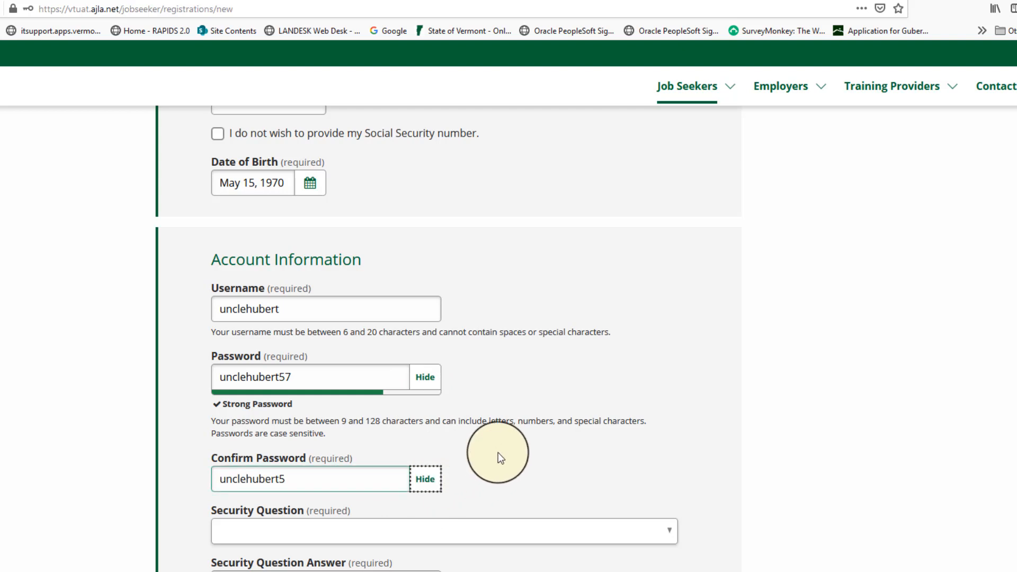
{"action": "left_click", "coordinate": [295, 481]}
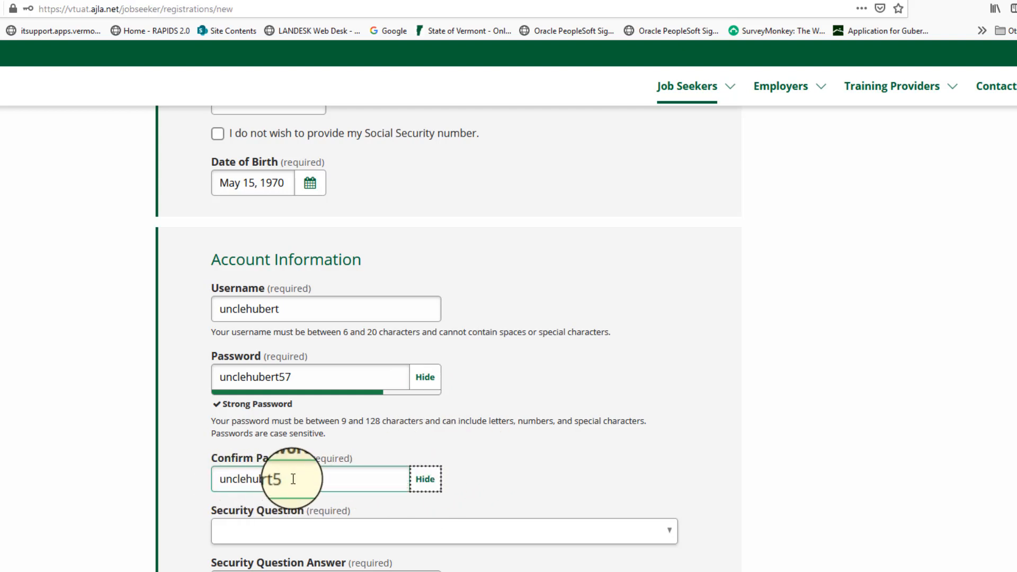
{"action": "type", "text": "7"}
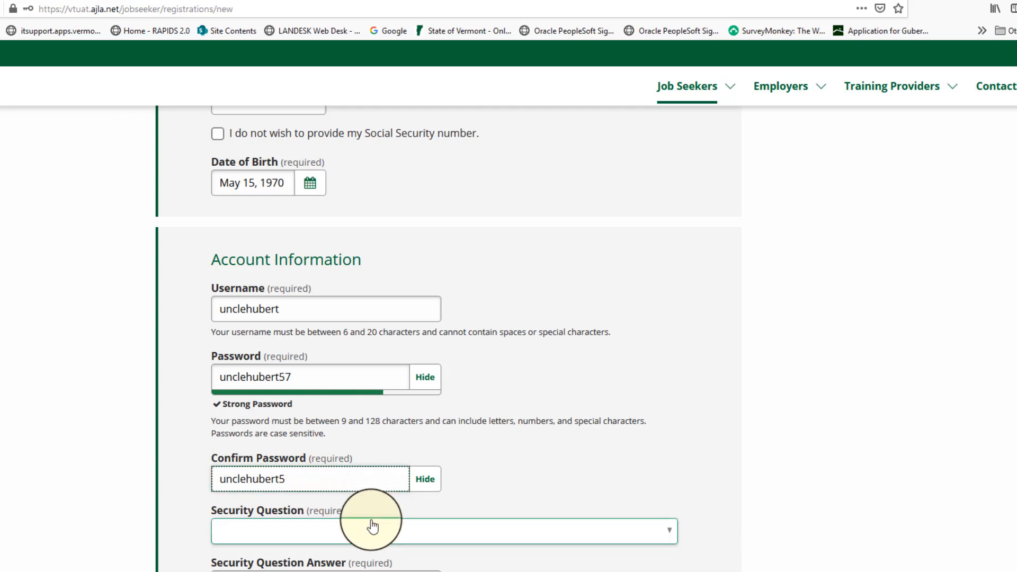
{"action": "left_click", "coordinate": [525, 472]}
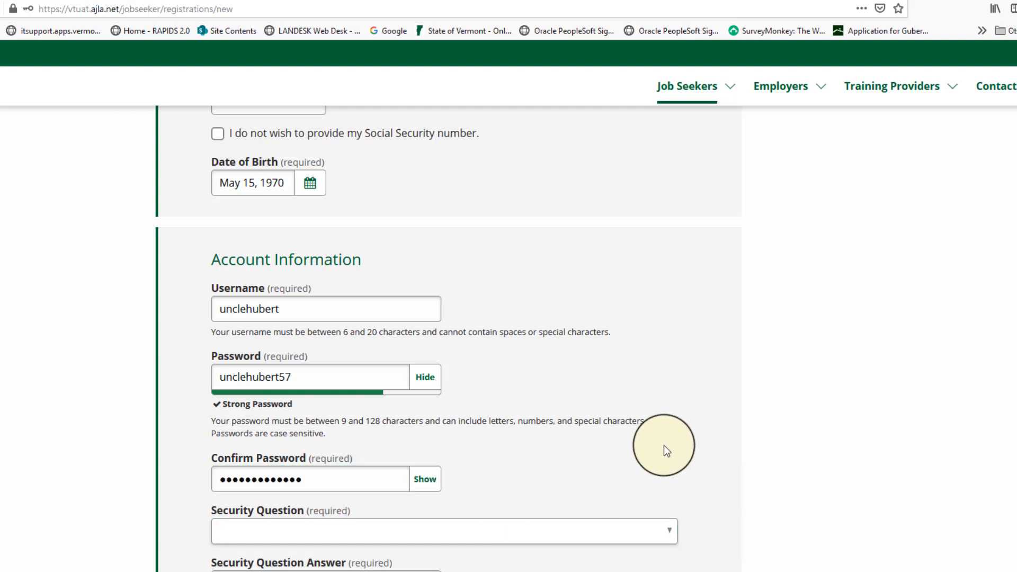
{"action": "scroll", "coordinate": [705, 399], "scroll_direction": "down", "scroll_amount": 3}
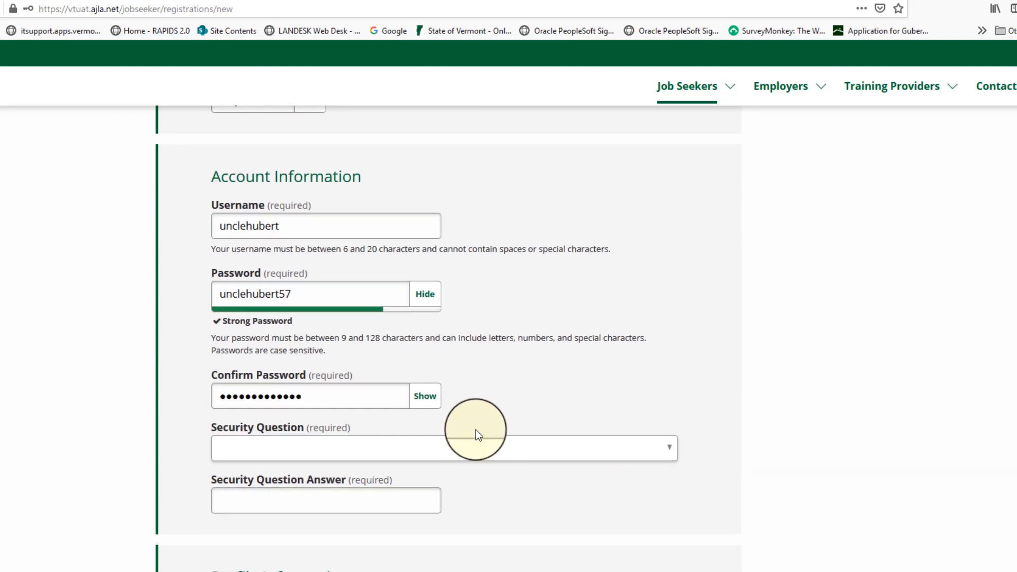
{"action": "left_click", "coordinate": [424, 396]}
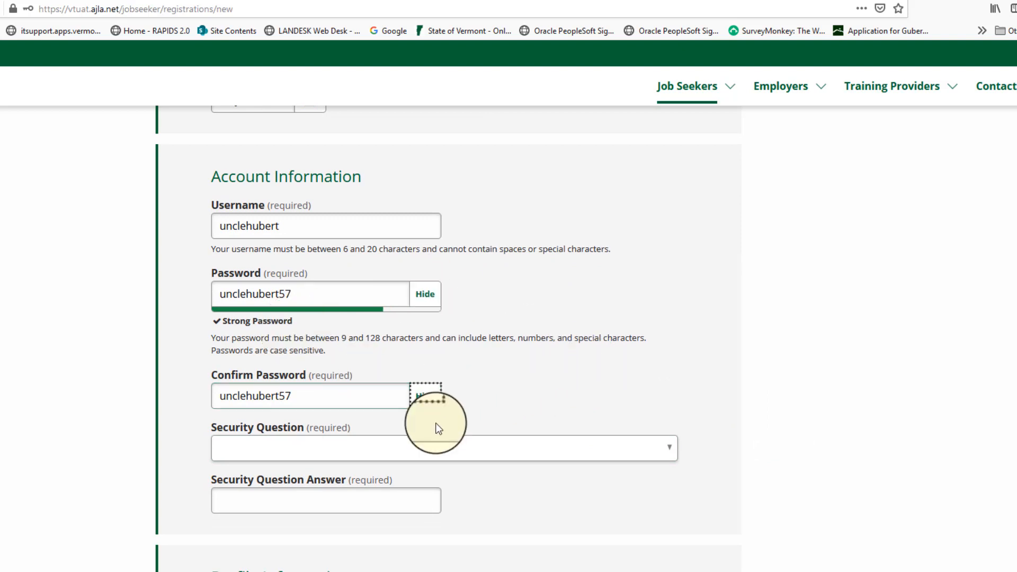
Choose "What is your mother's maiden name?" as the security question and fill in the Security Question Answer
{"action": "left_click", "coordinate": [670, 453]}
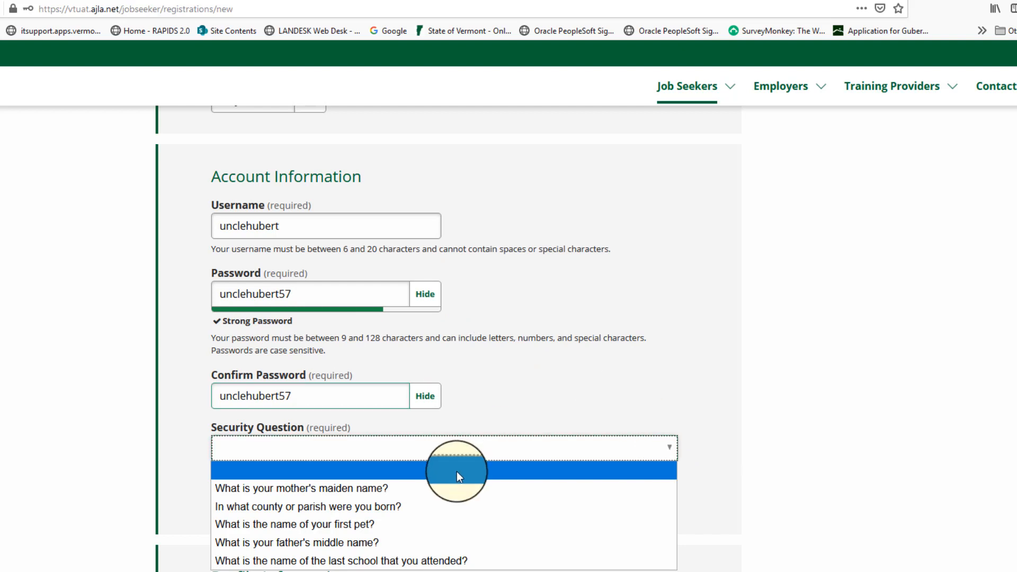
{"action": "left_click", "coordinate": [323, 487]}
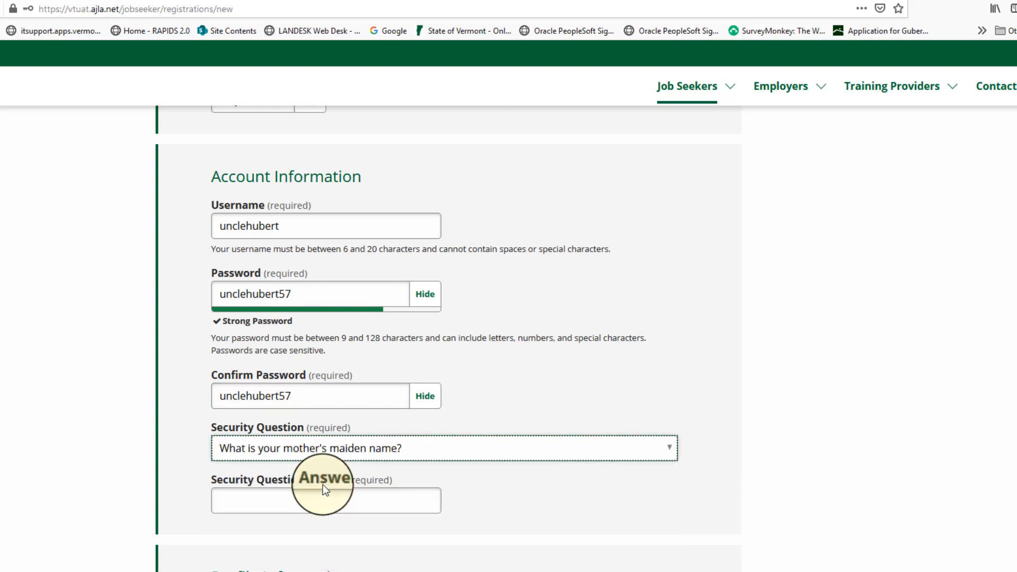
{"action": "left_click", "coordinate": [260, 502]}
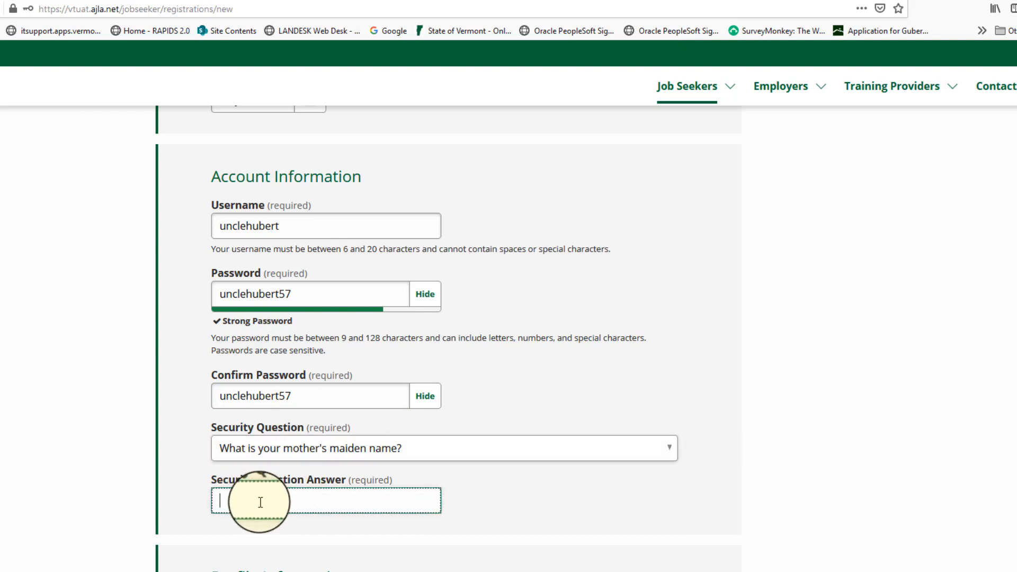
Enter the job seeker's first name and last name in the Profile Information section
{"action": "scroll", "coordinate": [614, 392], "scroll_direction": "down", "scroll_amount": 5}
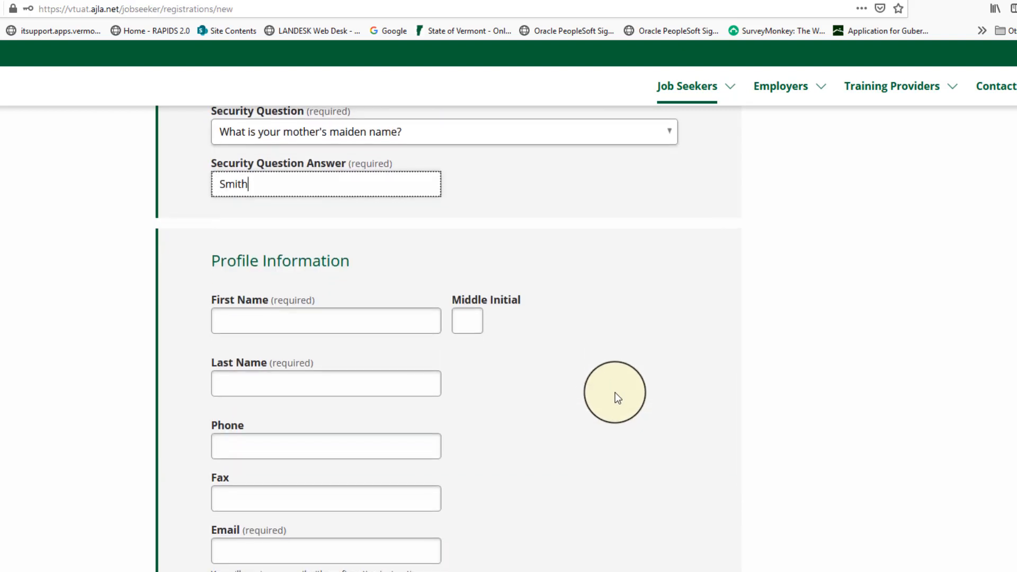
{"action": "scroll", "coordinate": [615, 393], "scroll_direction": "down", "scroll_amount": 1}
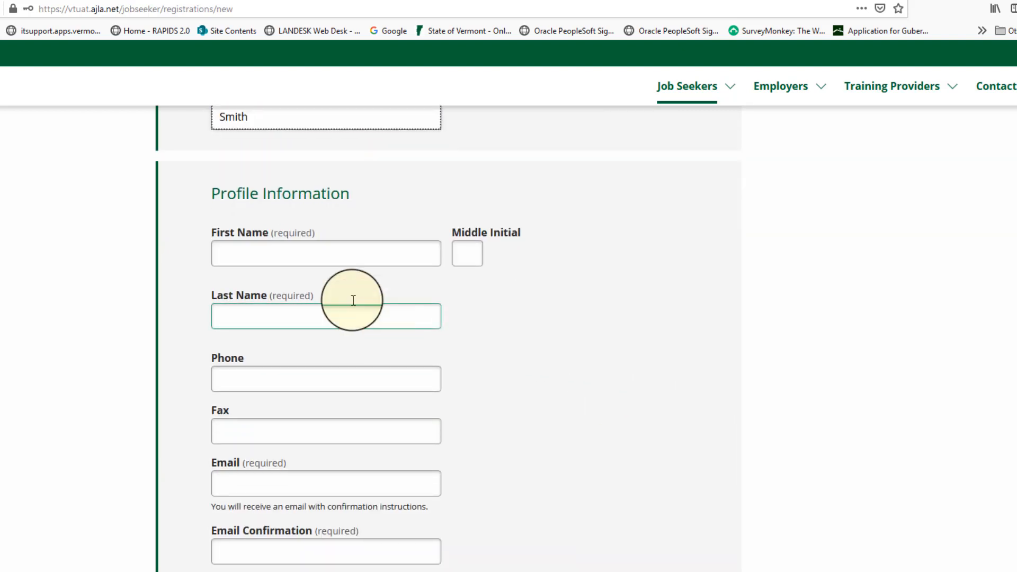
{"action": "left_click", "coordinate": [239, 253]}
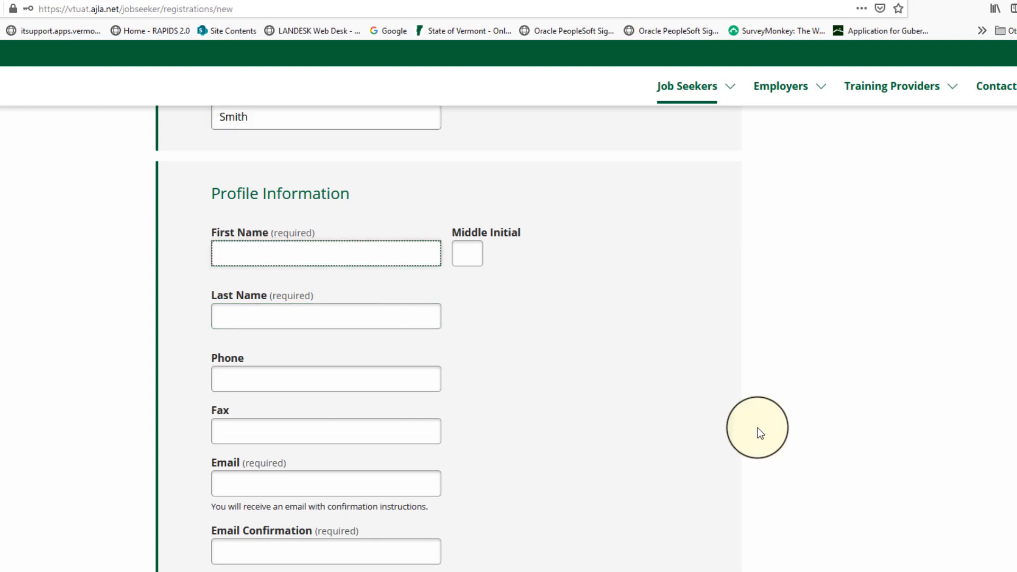
{"action": "type", "text": "Ub"}
{"action": "left_click", "coordinate": [264, 313]}
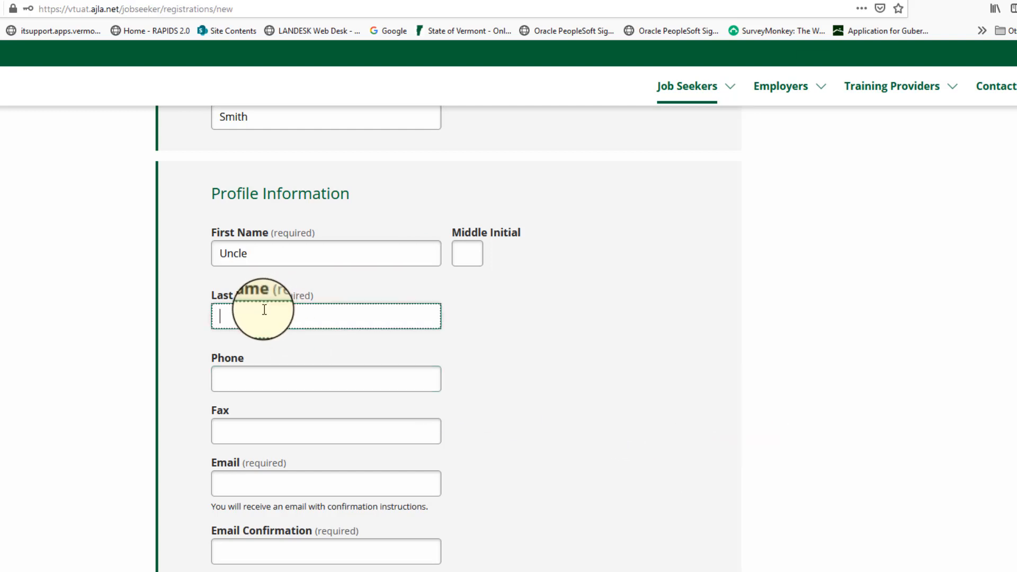
{"action": "type", "text": "Huckle"}
{"action": "key", "text": "BackSpace"}
{"action": "key", "text": "BackSpace"}
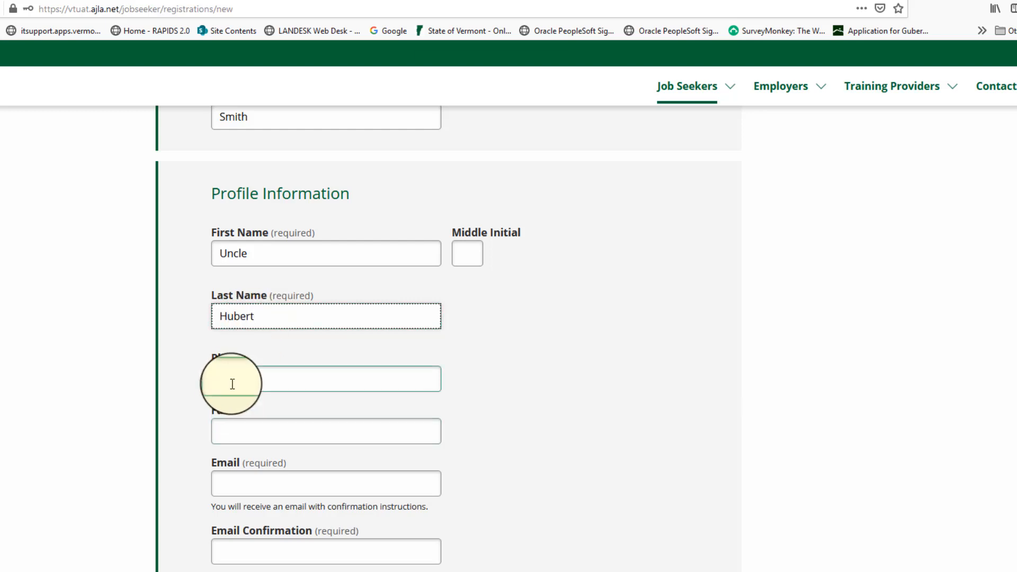
Enter the job seeker's e-mail address in the required Email field, leaving phone and fax blank
{"action": "scroll", "coordinate": [307, 358], "scroll_direction": "down", "scroll_amount": 2}
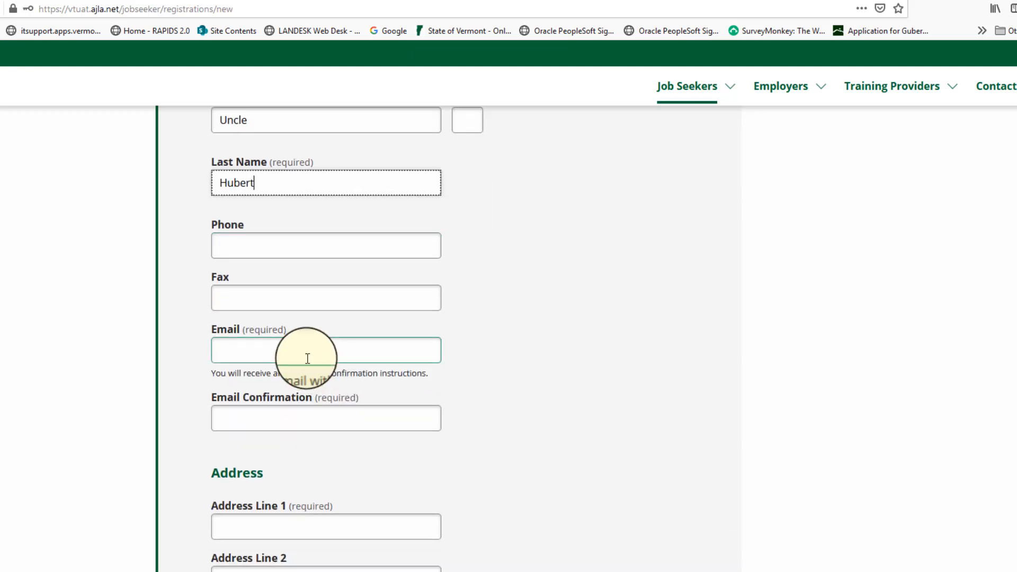
{"action": "left_click", "coordinate": [263, 351]}
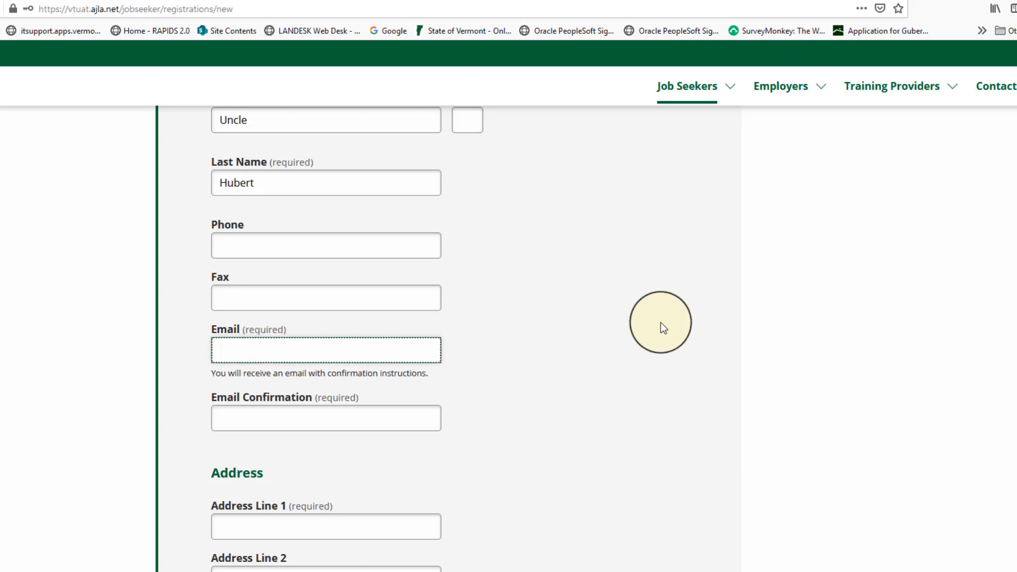
{"action": "type", "text": "t4e"}
{"action": "key", "text": "BackSpace"}
{"action": "key", "text": "BackSpace"}
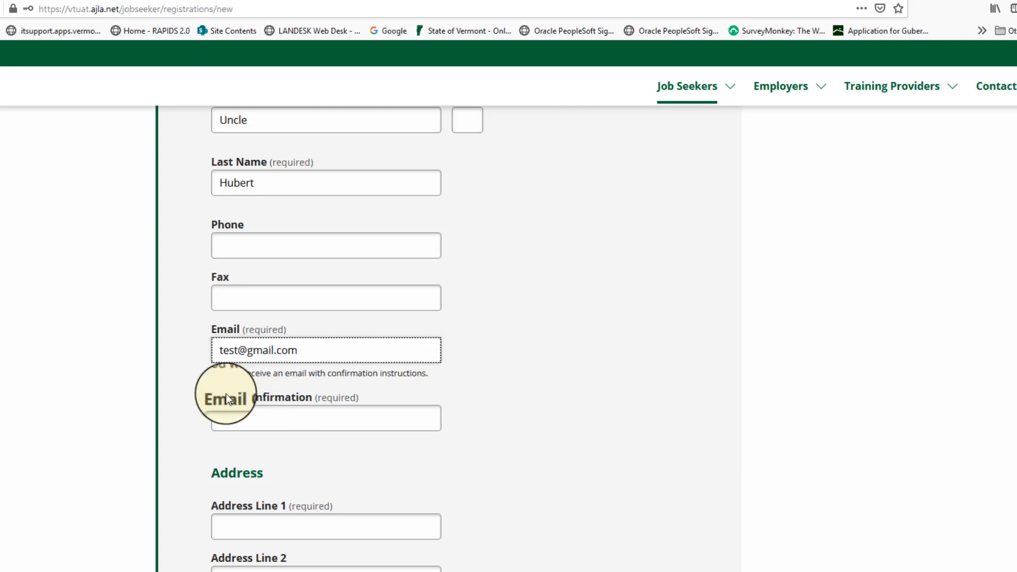
Retype the e-mail address in Email Confirmation and correct its first letter so both entries match
{"action": "left_click", "coordinate": [256, 408]}
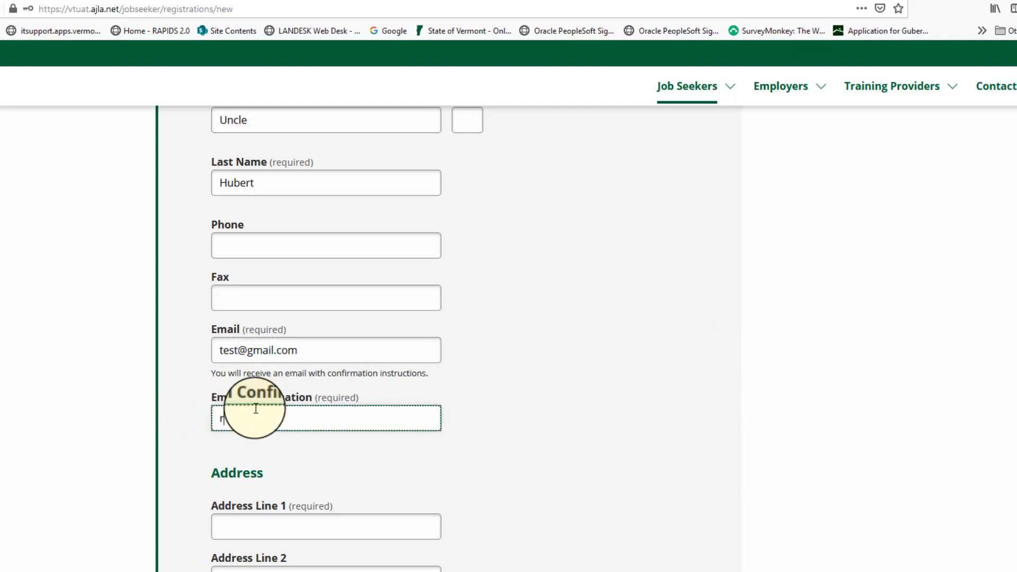
{"action": "type", "text": "@gmail.com"}
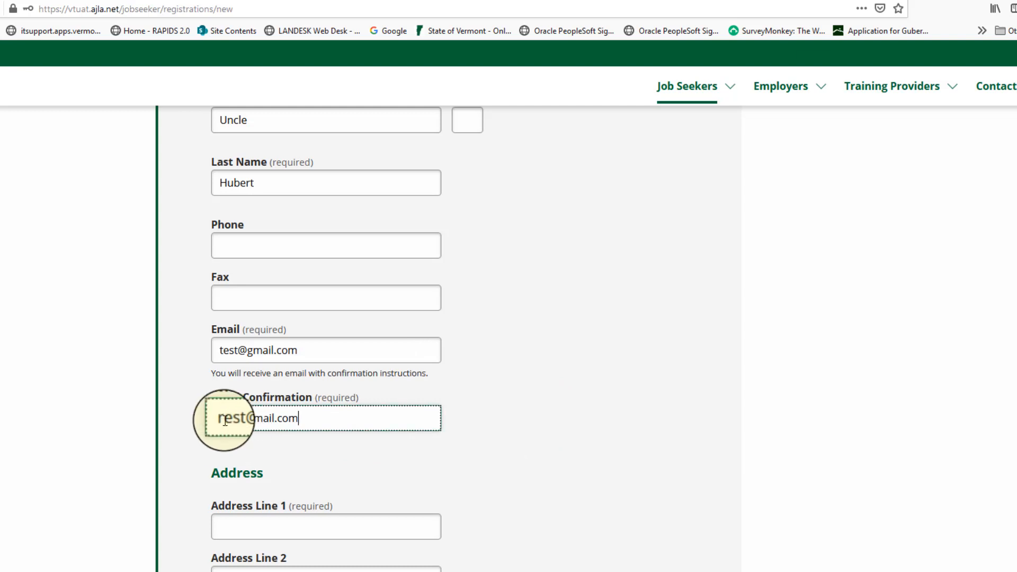
{"action": "key", "text": "Home"}
{"action": "key", "text": "Delete"}
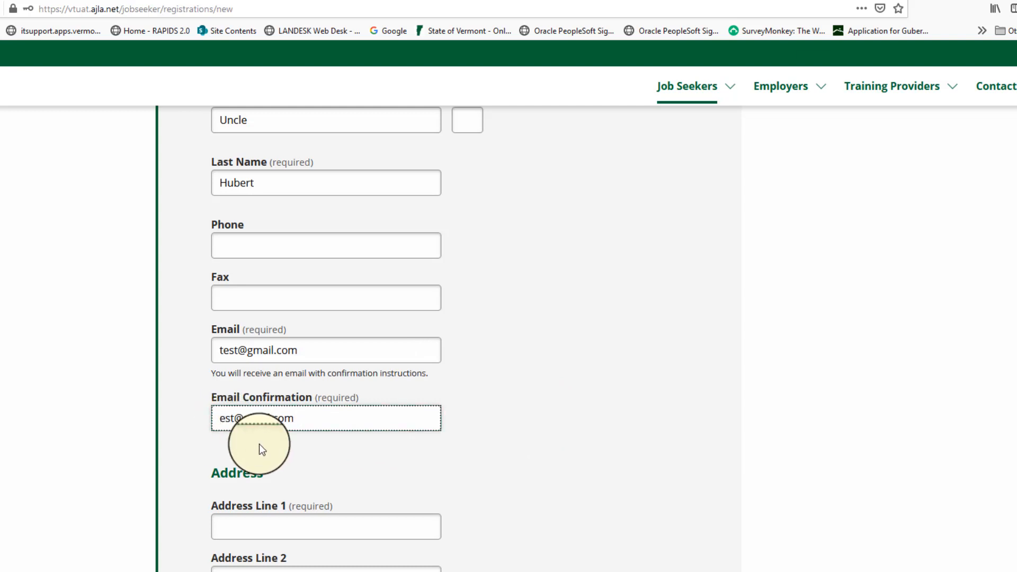
{"action": "type", "text": "t"}
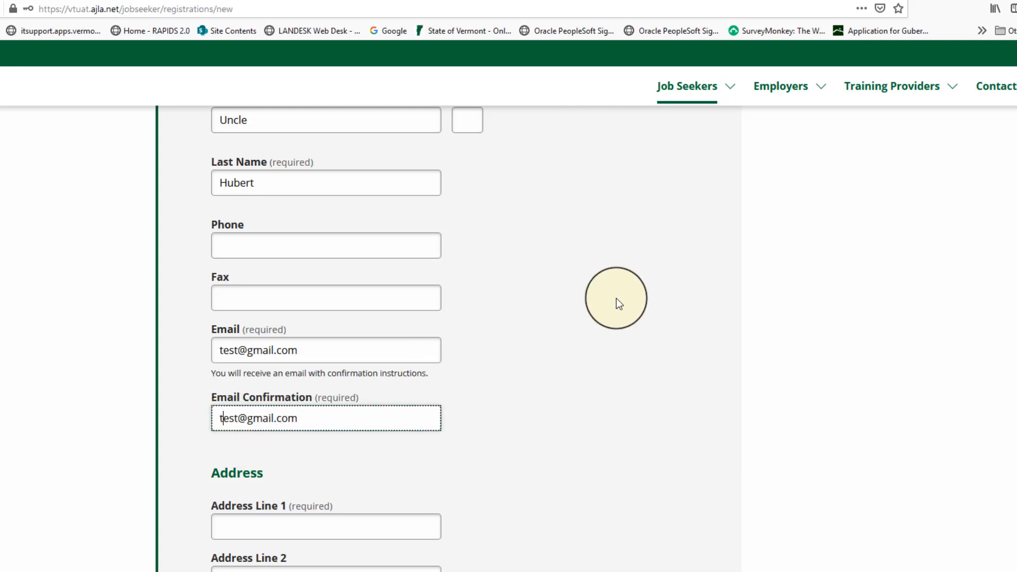
Enter the job seeker's street address in Address Line 1
{"action": "scroll", "coordinate": [616, 294], "scroll_direction": "down", "scroll_amount": 5}
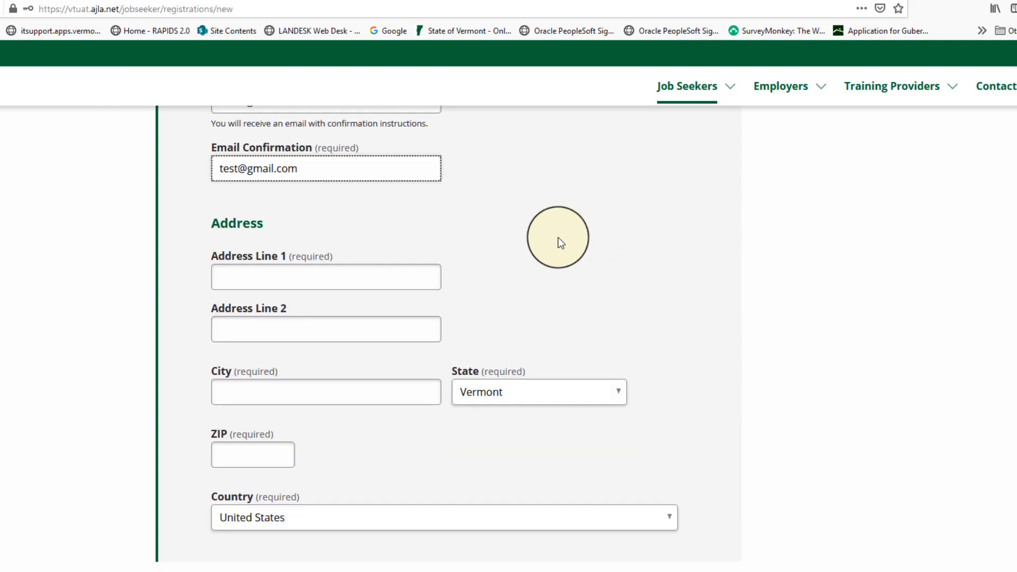
{"action": "scroll", "coordinate": [557, 238], "scroll_direction": "up", "scroll_amount": 3}
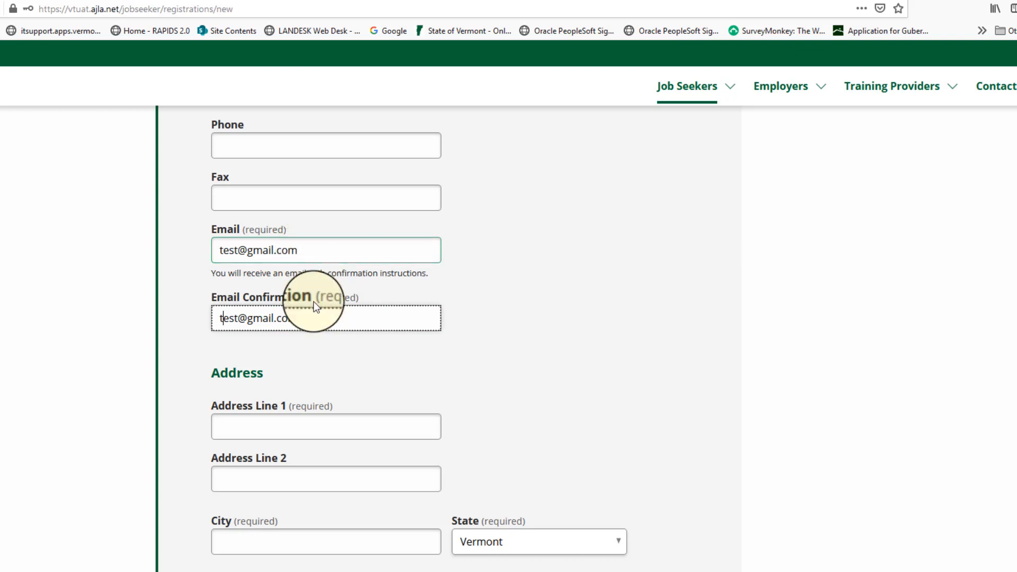
{"action": "scroll", "coordinate": [596, 201], "scroll_direction": "down", "scroll_amount": 5}
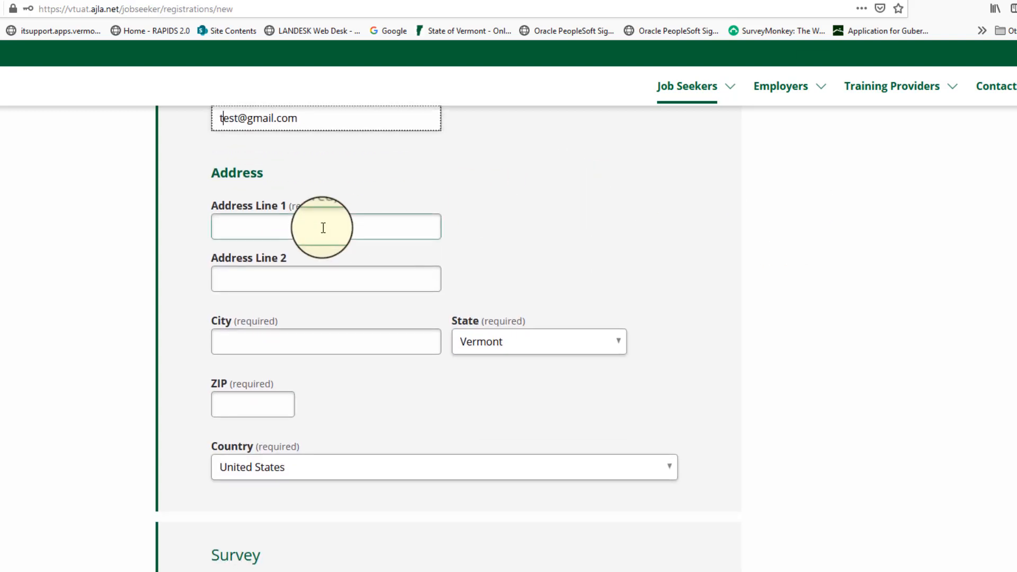
{"action": "left_click", "coordinate": [238, 226]}
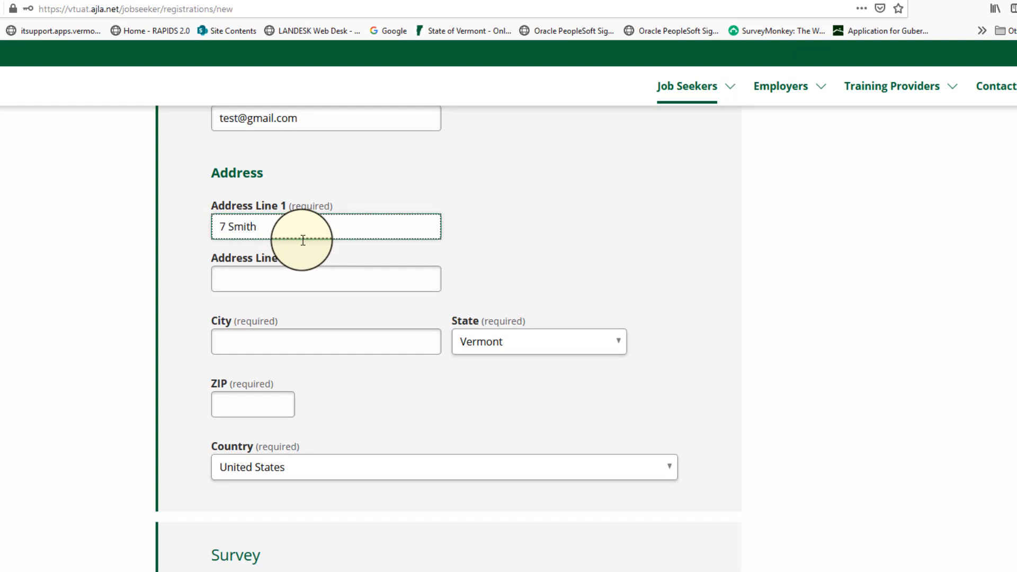
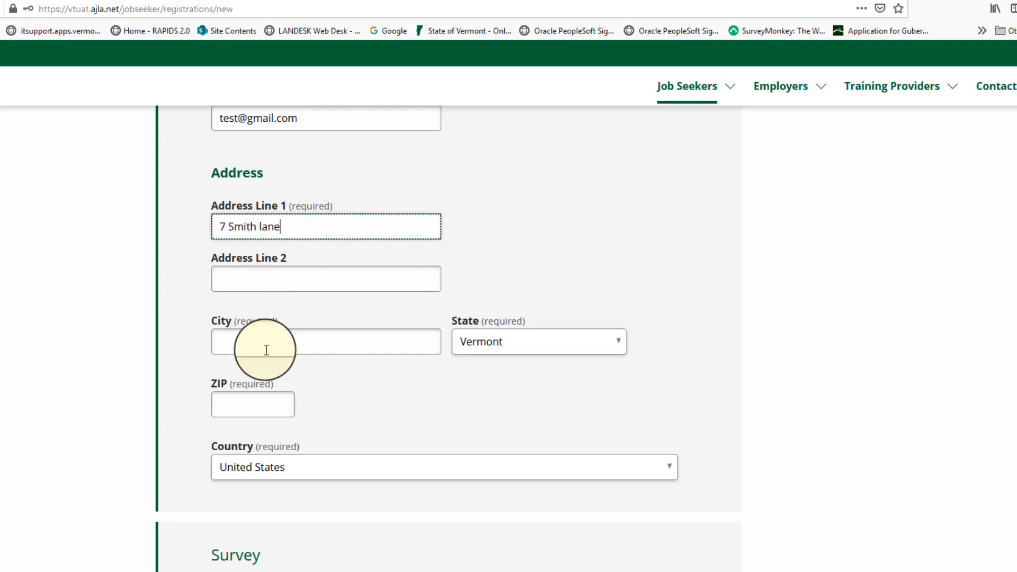
Fill in the city, keep Vermont as the state, and enter the ZIP code using its matching suggestion
{"action": "left_click", "coordinate": [263, 339]}
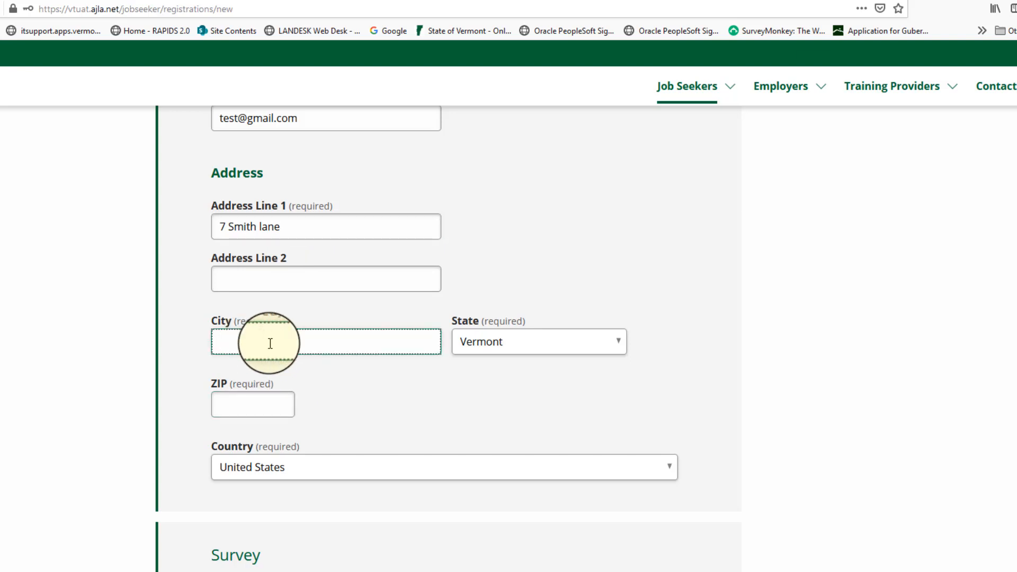
{"action": "key", "text": "Tab"}
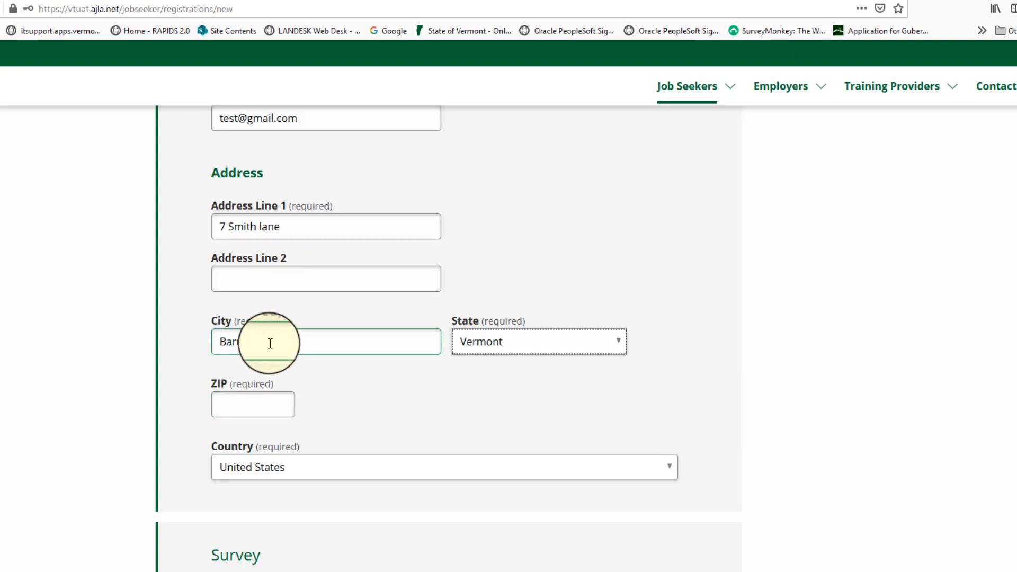
{"action": "key", "text": "Tab"}
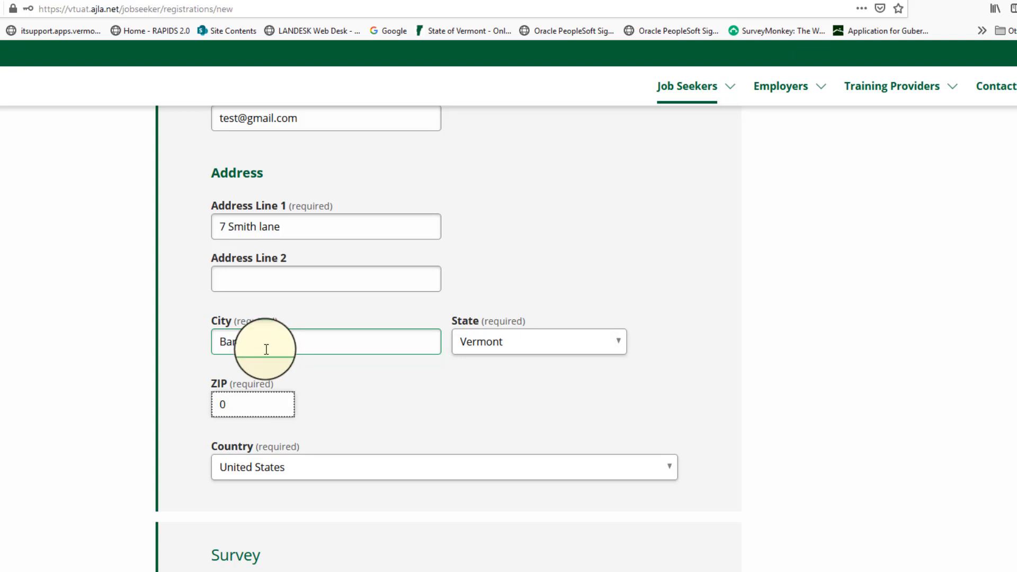
{"action": "type", "text": "05674"}
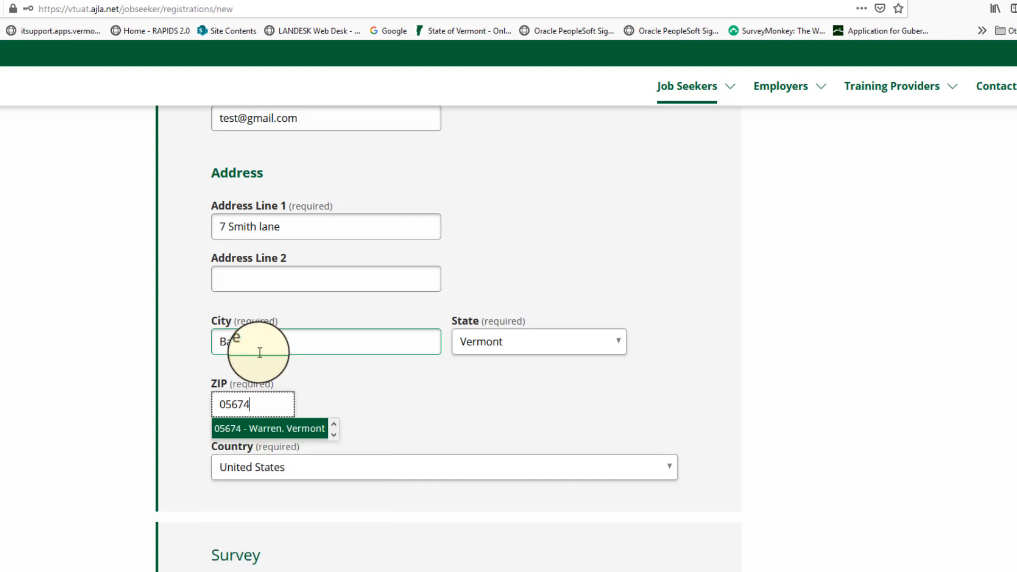
{"action": "left_click", "coordinate": [304, 428]}
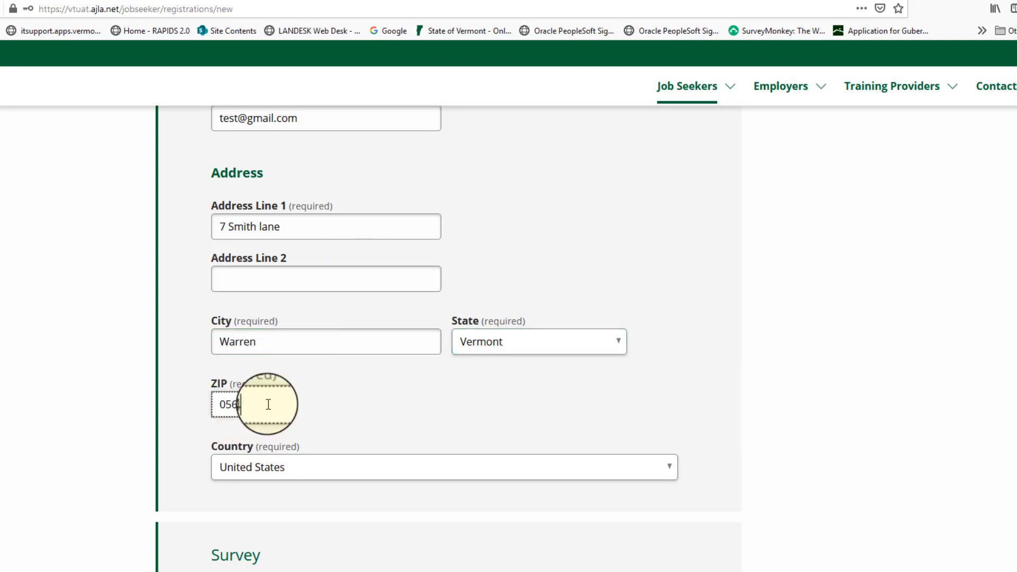
Mark Other as the survey answer for how the services were heard about and submit the registration form
{"action": "scroll", "coordinate": [659, 200], "scroll_direction": "down", "scroll_amount": 7}
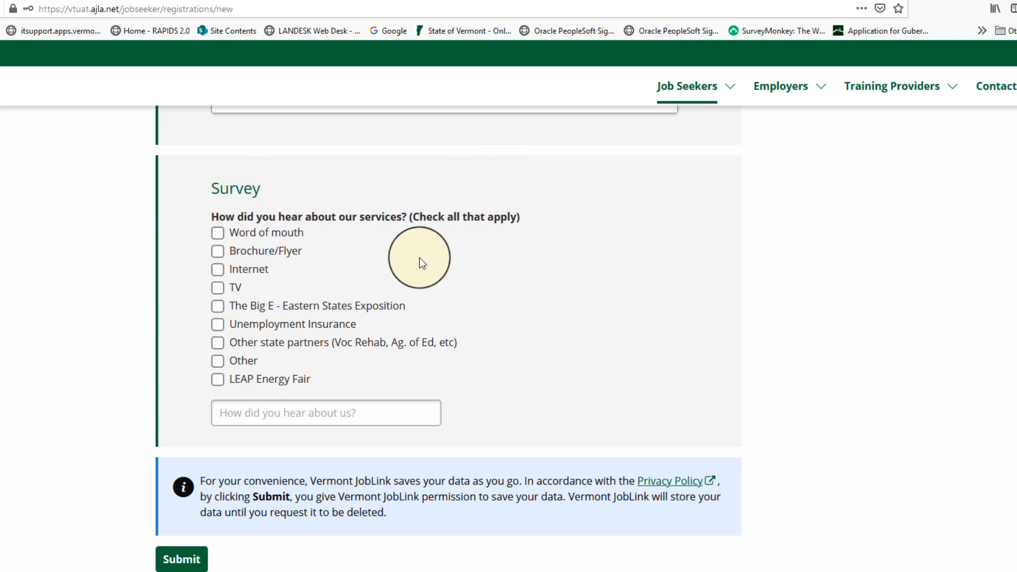
{"action": "left_click", "coordinate": [218, 362]}
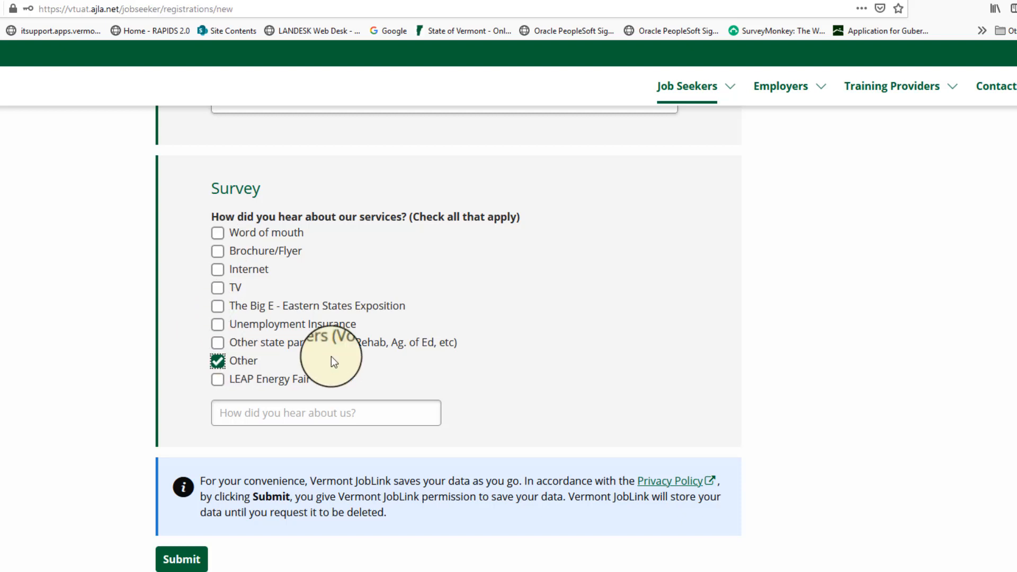
{"action": "scroll", "coordinate": [594, 286], "scroll_direction": "down", "scroll_amount": 3}
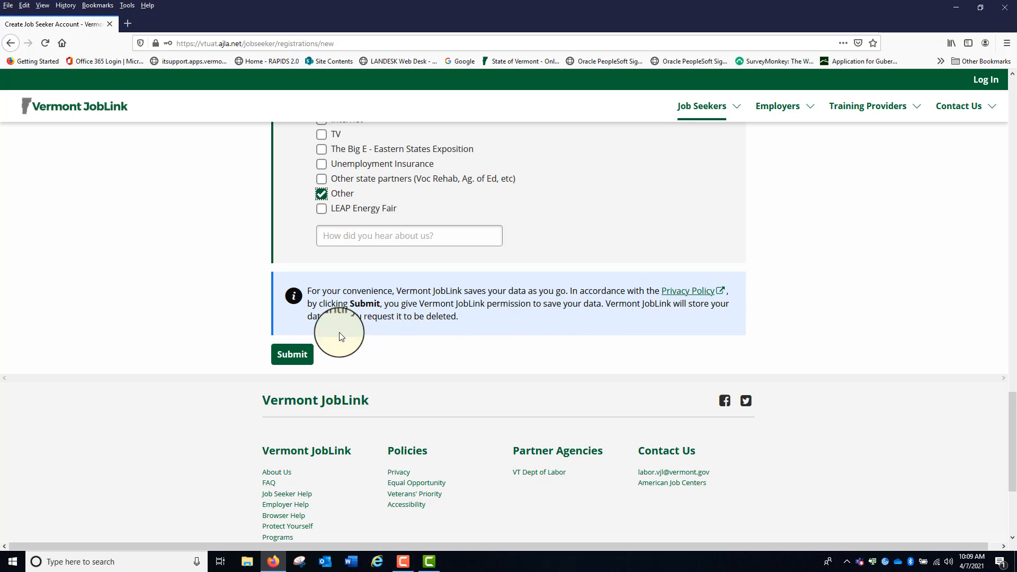
{"action": "left_click", "coordinate": [291, 356]}
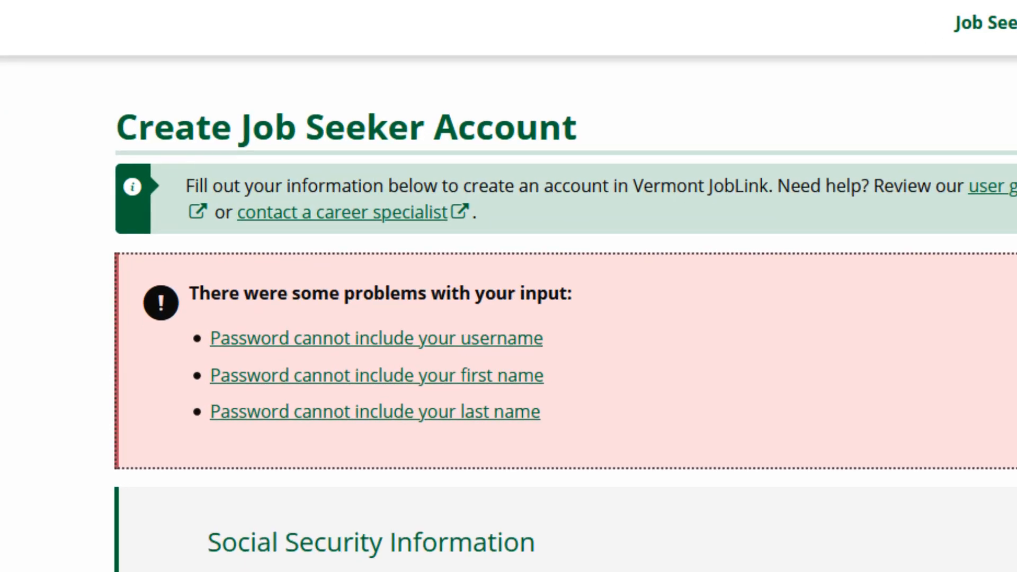
Enter a new account password that contains neither the username nor the first or last name, and reveal it
{"action": "scroll", "coordinate": [530, 312], "scroll_direction": "down", "scroll_amount": 2}
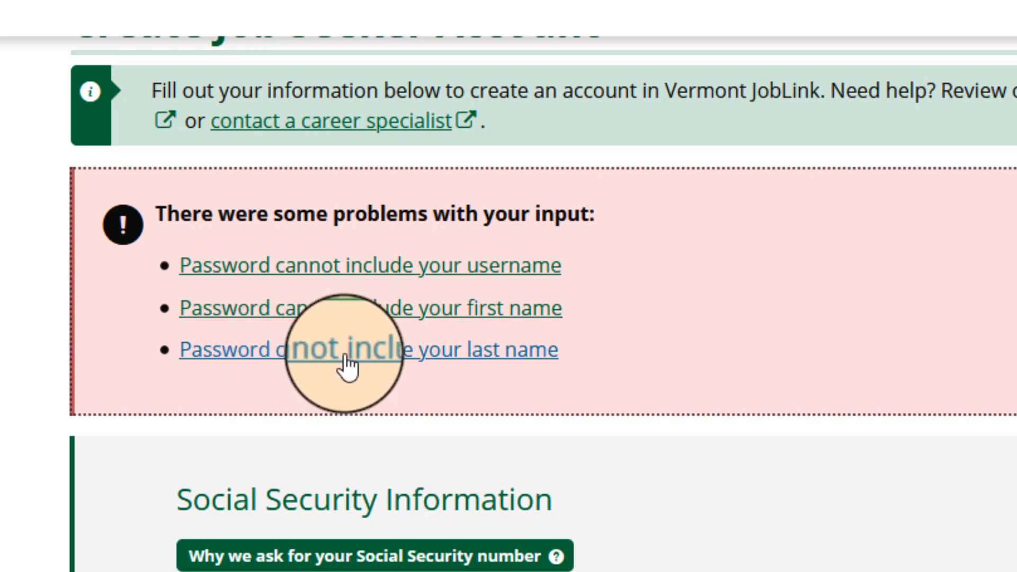
{"action": "scroll", "coordinate": [1009, 379], "scroll_direction": "down", "scroll_amount": 1}
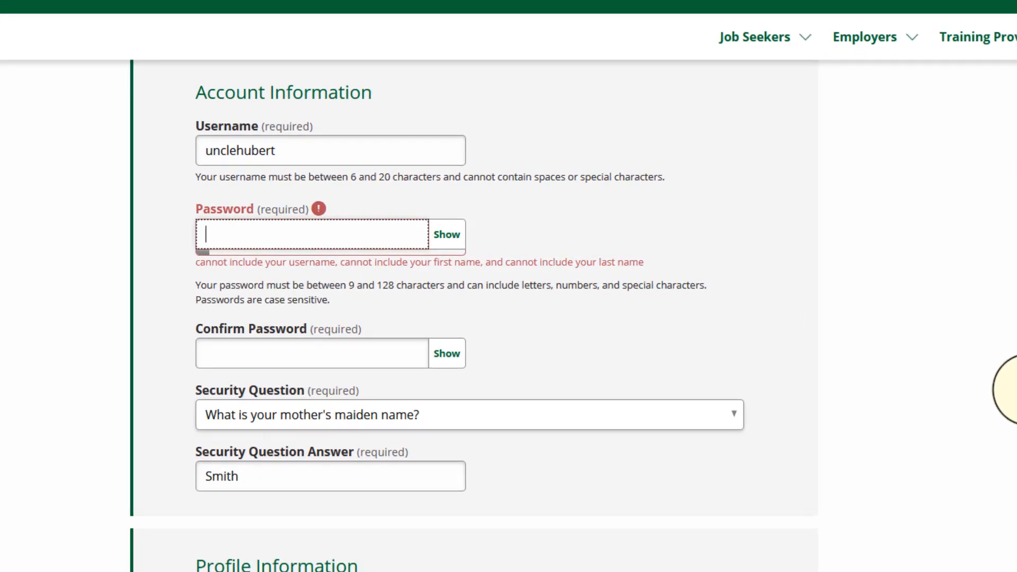
{"action": "type", "text": "a"}
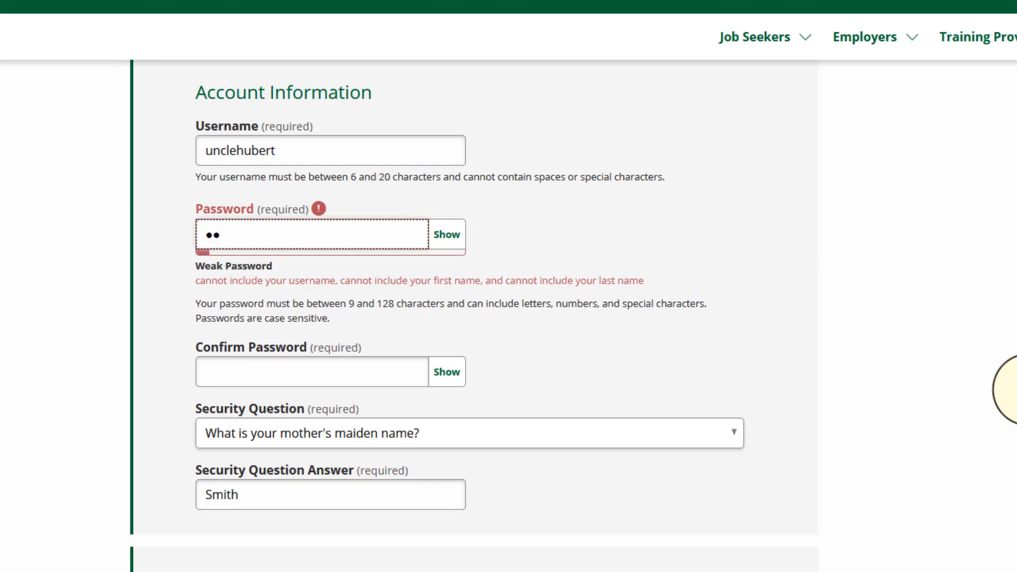
{"action": "type", "text": "aaaaaa"}
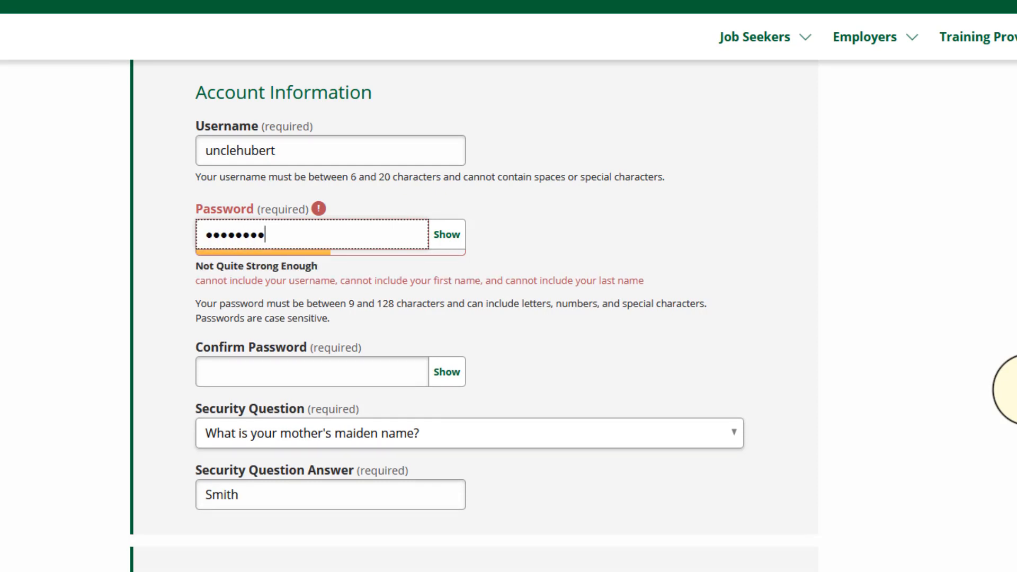
{"action": "type", "text": "aa"}
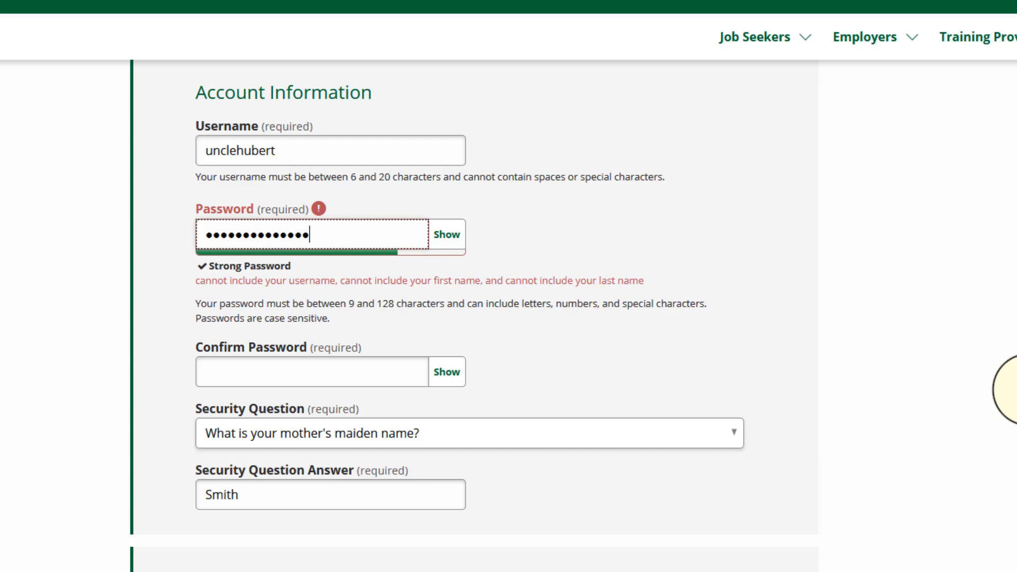
{"action": "left_click", "coordinate": [447, 234]}
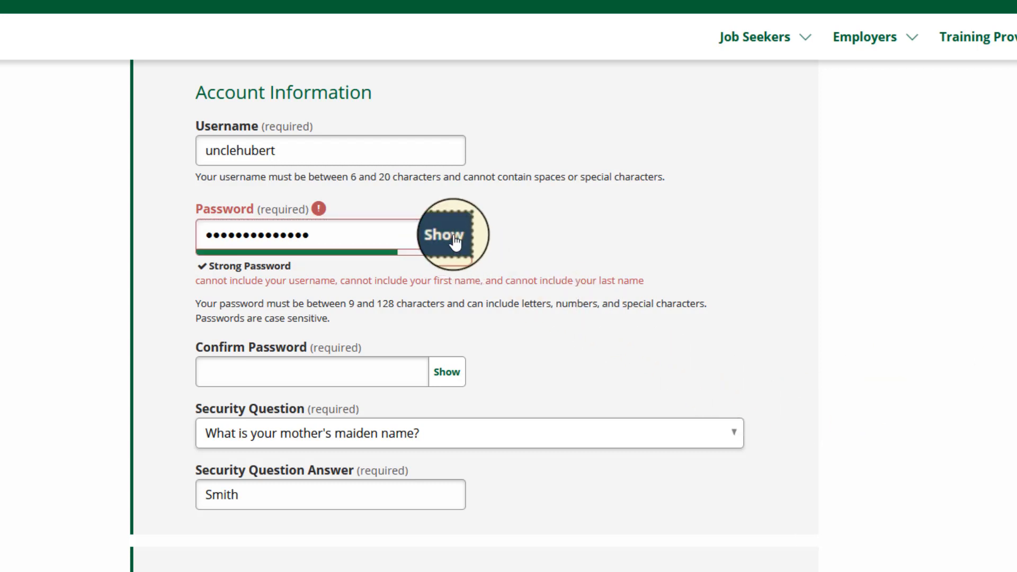
Re-enter the new password in the confirmation field, reveal it, and keep the mother's maiden name security question
{"action": "left_click", "coordinate": [276, 374]}
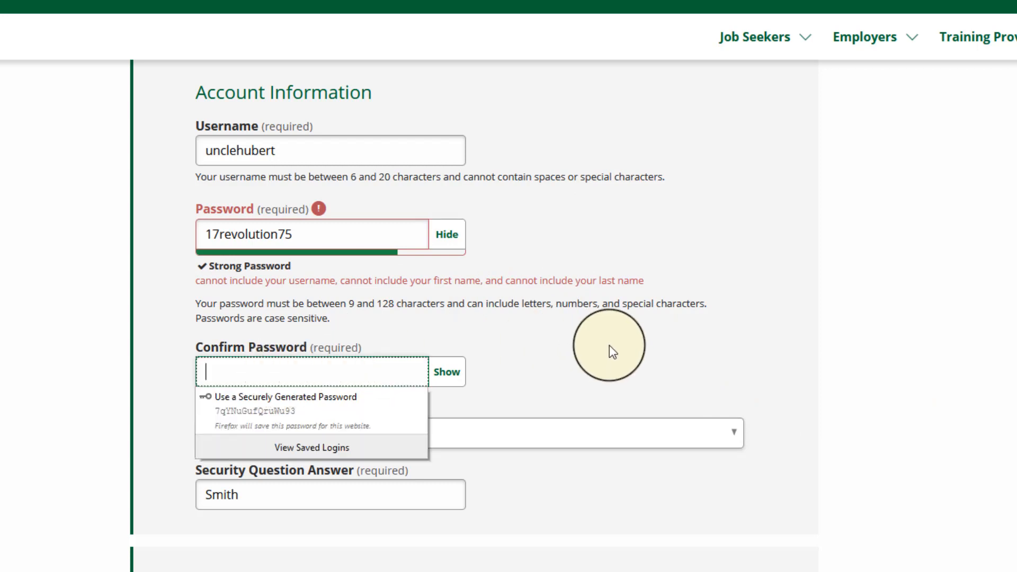
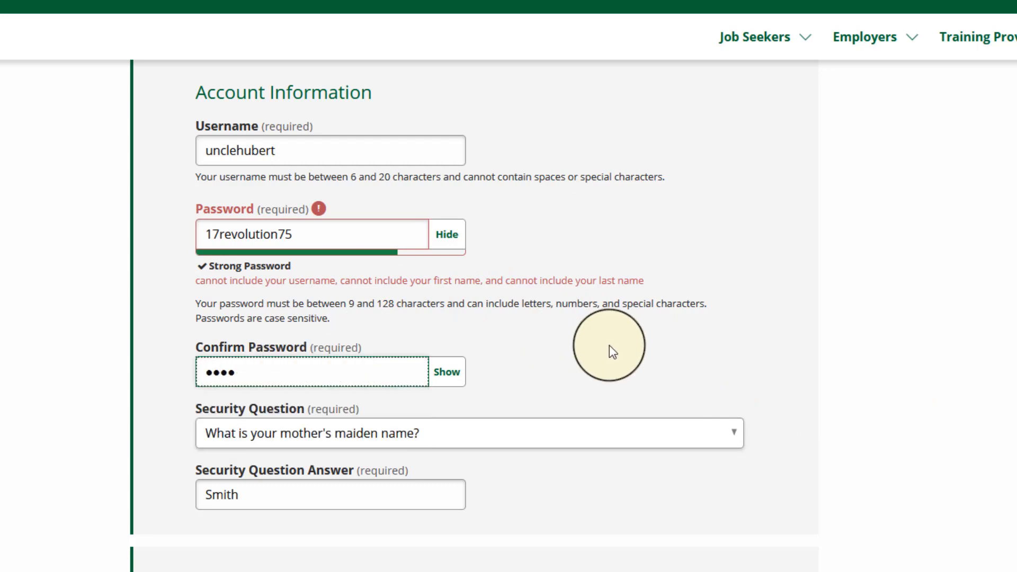
{"action": "left_click", "coordinate": [447, 372]}
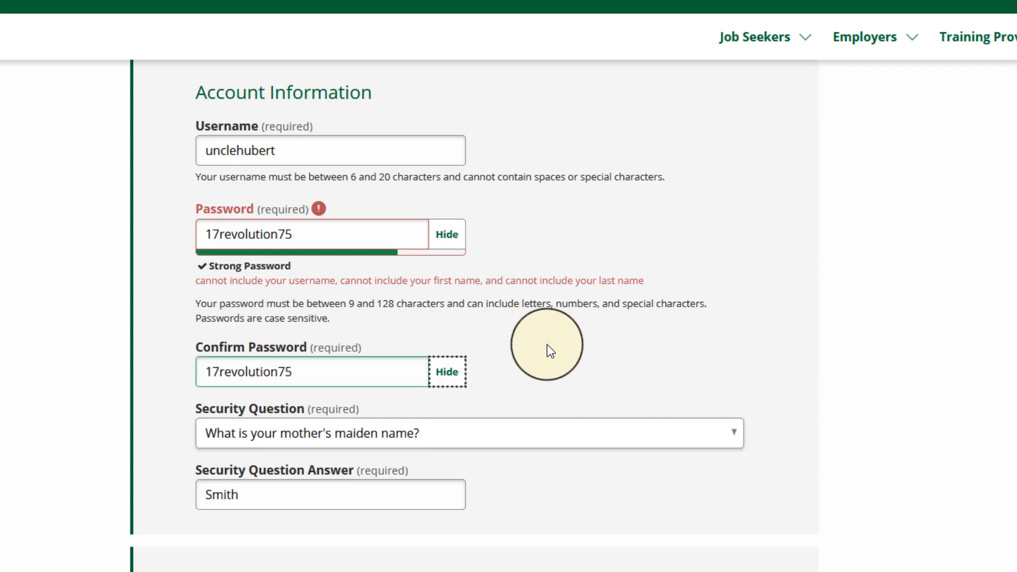
{"action": "left_click", "coordinate": [479, 447]}
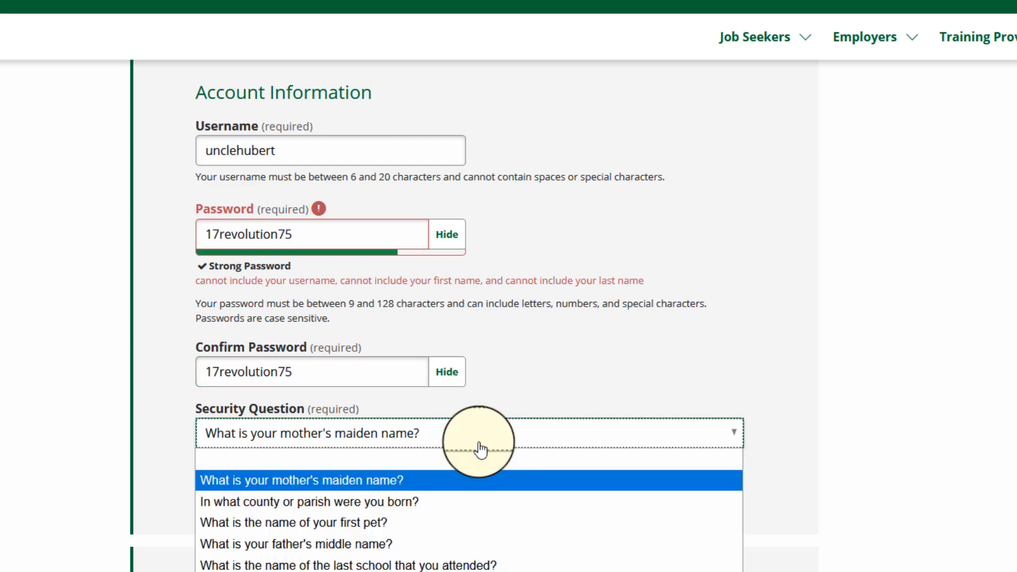
{"action": "left_click", "coordinate": [422, 480]}
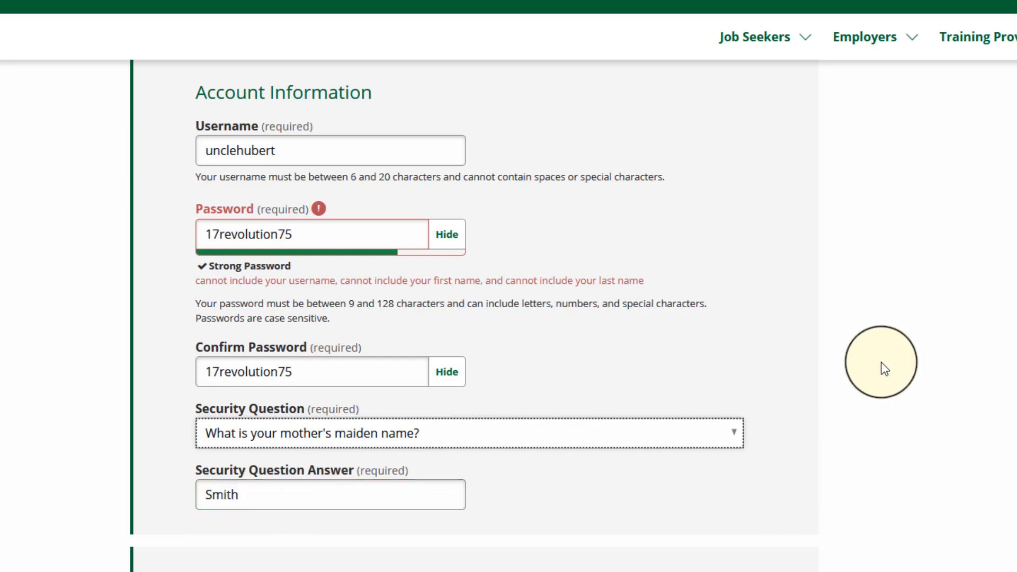
Mark Other again in the survey on how the services were heard about and resubmit the corrected registration form
{"action": "scroll", "coordinate": [665, 249], "scroll_direction": "down", "scroll_amount": 6}
{"action": "scroll", "coordinate": [665, 252], "scroll_direction": "down", "scroll_amount": 10}
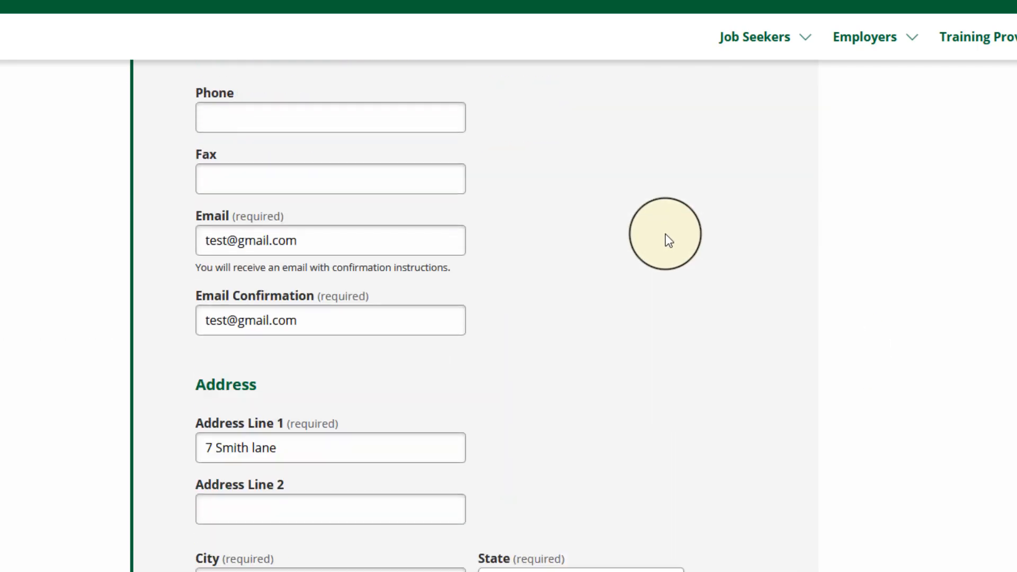
{"action": "scroll", "coordinate": [667, 237], "scroll_direction": "down", "scroll_amount": 8}
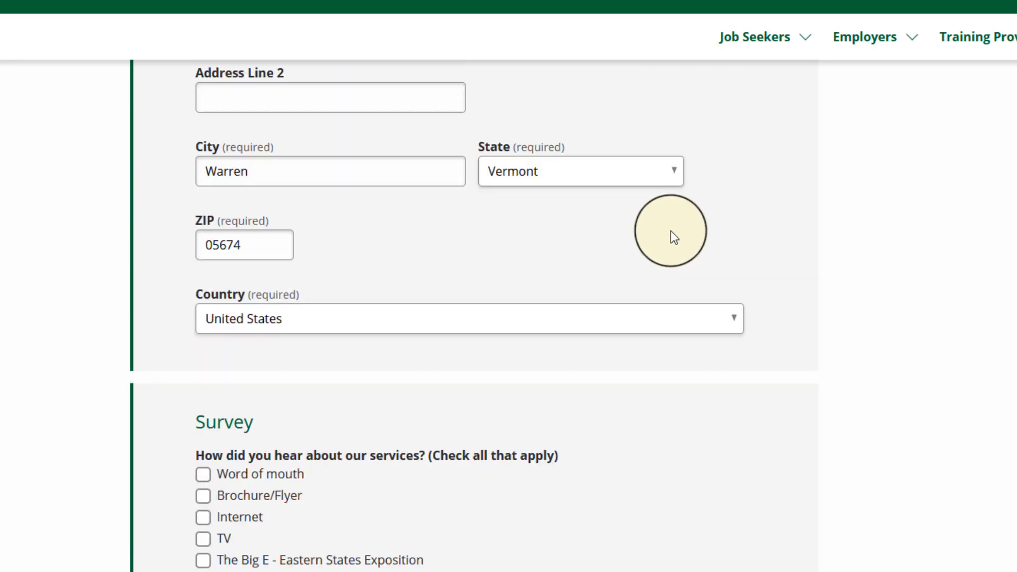
{"action": "left_click", "coordinate": [203, 391]}
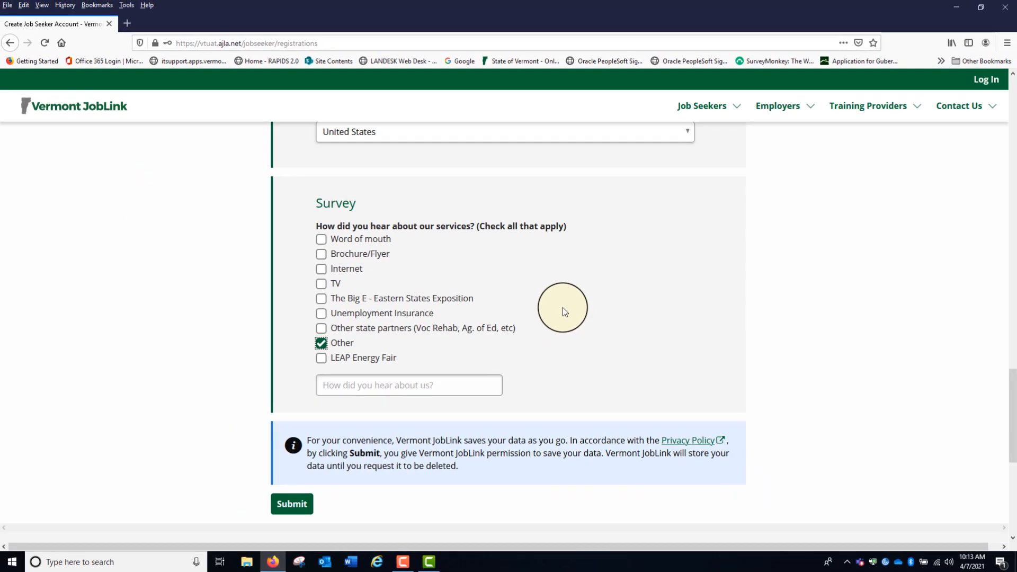
{"action": "scroll", "coordinate": [557, 323], "scroll_direction": "down", "scroll_amount": 3}
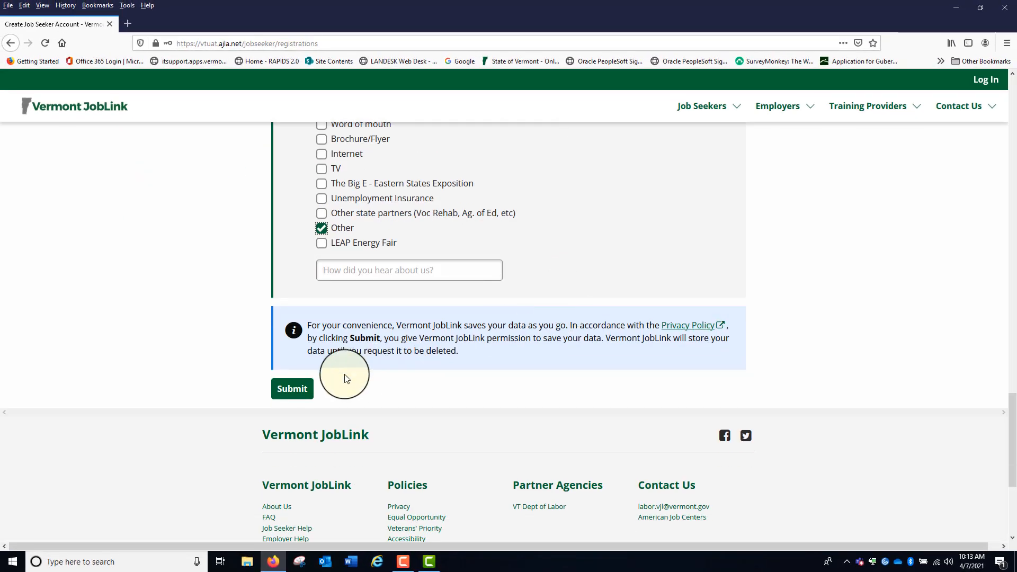
{"action": "left_click", "coordinate": [220, 437]}
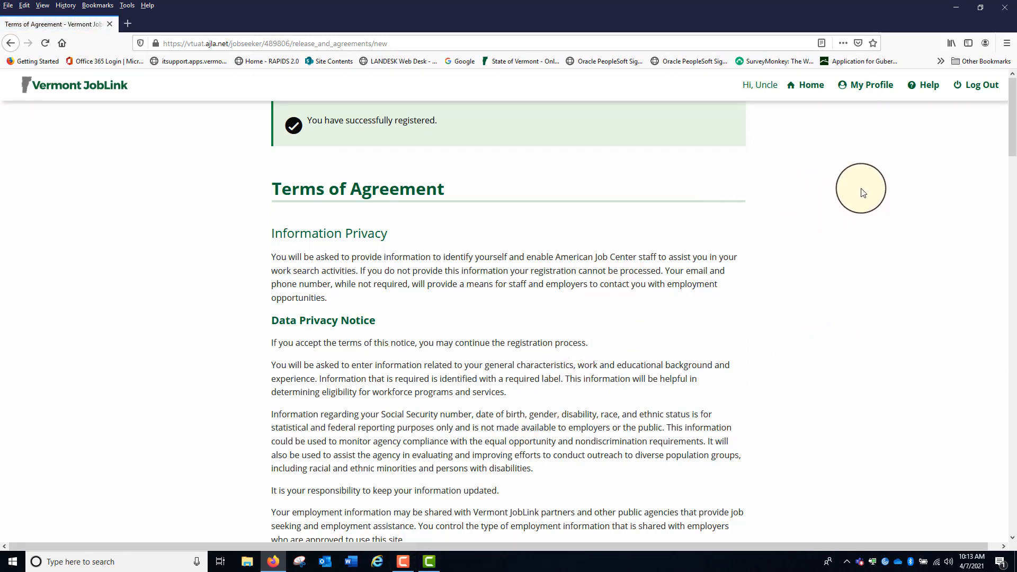
Read through the Terms of Agreement, from the Data Privacy Notice to the Authorization for the Release of Information
{"action": "scroll", "coordinate": [867, 189], "scroll_direction": "down", "scroll_amount": 3}
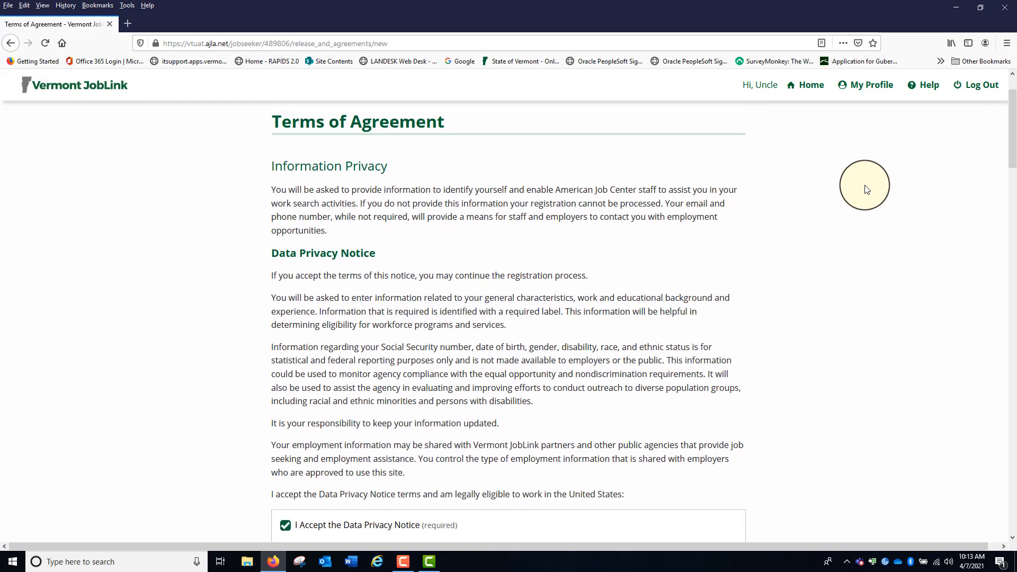
{"action": "scroll", "coordinate": [866, 189], "scroll_direction": "down", "scroll_amount": 1}
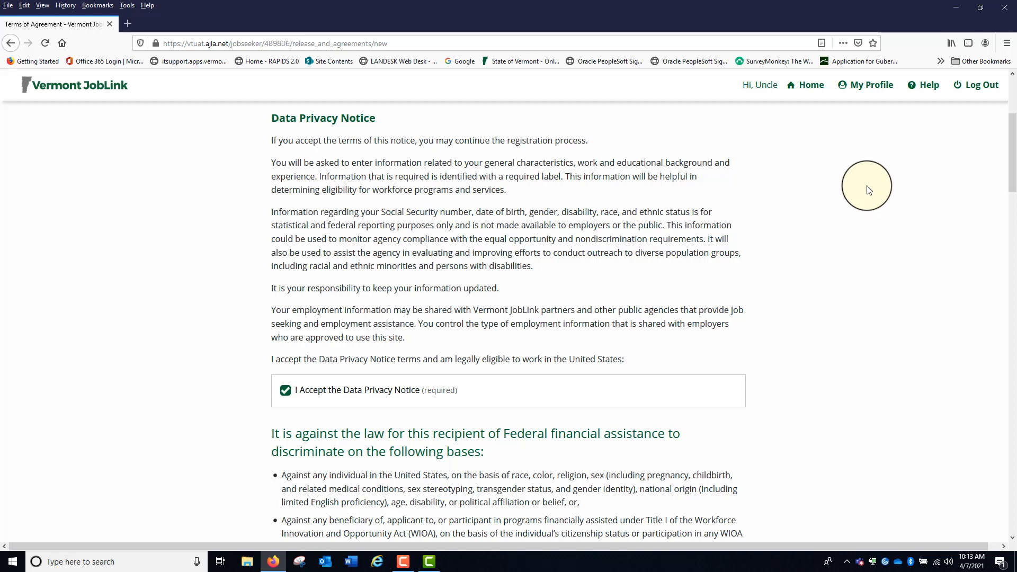
{"action": "scroll", "coordinate": [845, 165], "scroll_direction": "down", "scroll_amount": 3}
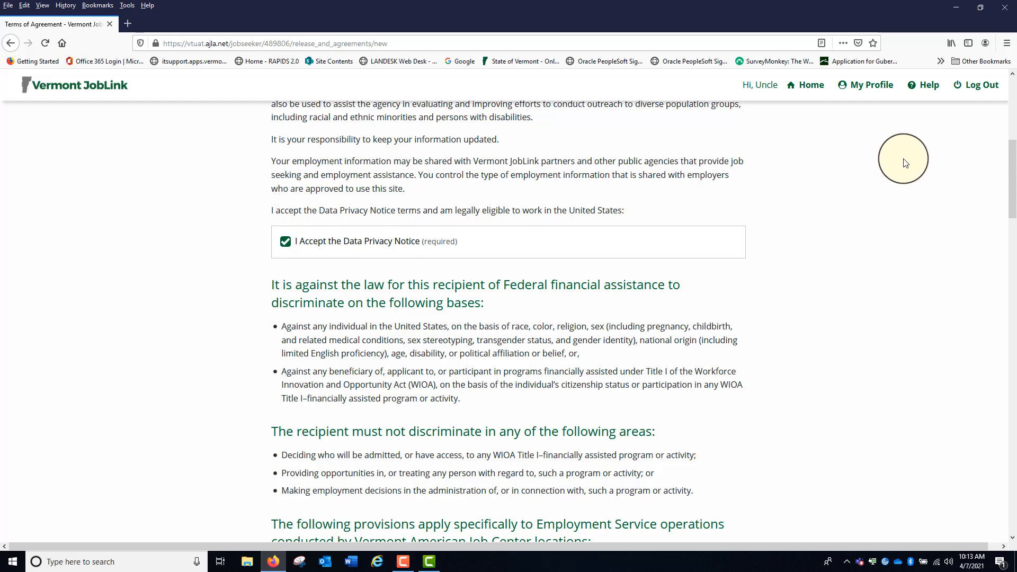
{"action": "scroll", "coordinate": [905, 163], "scroll_direction": "down", "scroll_amount": 1}
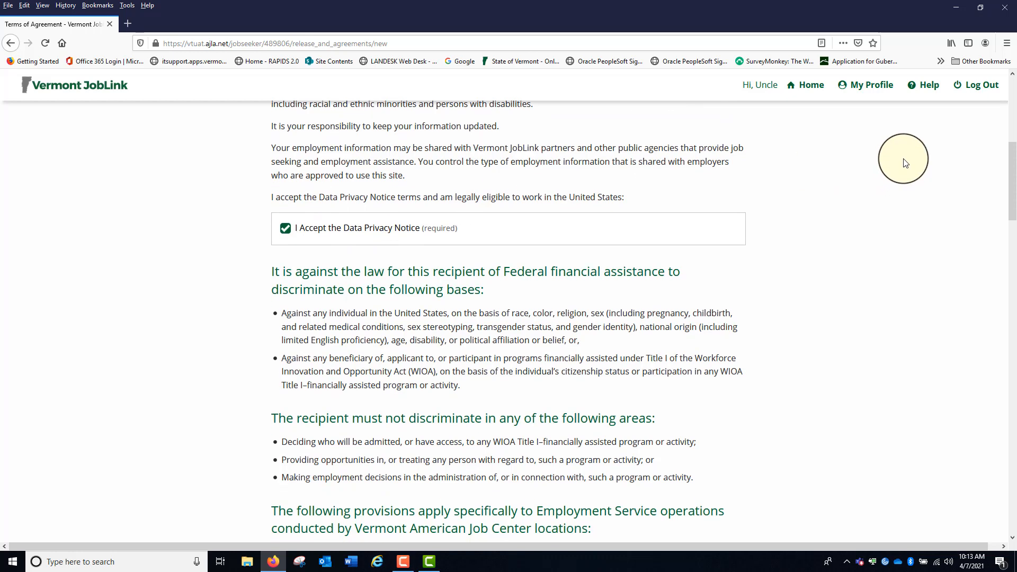
{"action": "scroll", "coordinate": [905, 162], "scroll_direction": "down", "scroll_amount": 3}
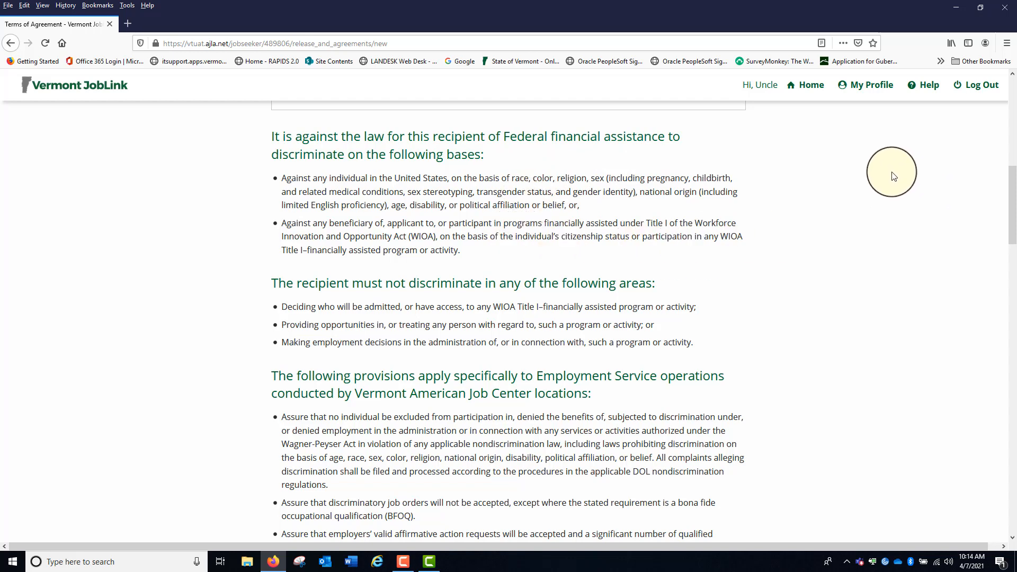
{"action": "scroll", "coordinate": [893, 177], "scroll_direction": "down", "scroll_amount": 5}
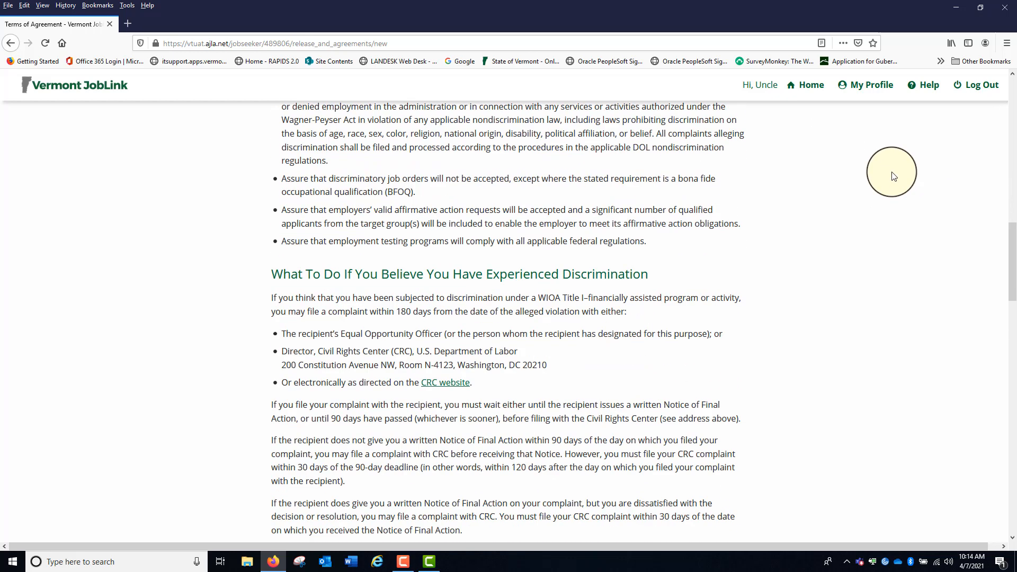
{"action": "scroll", "coordinate": [893, 176], "scroll_direction": "down", "scroll_amount": 10}
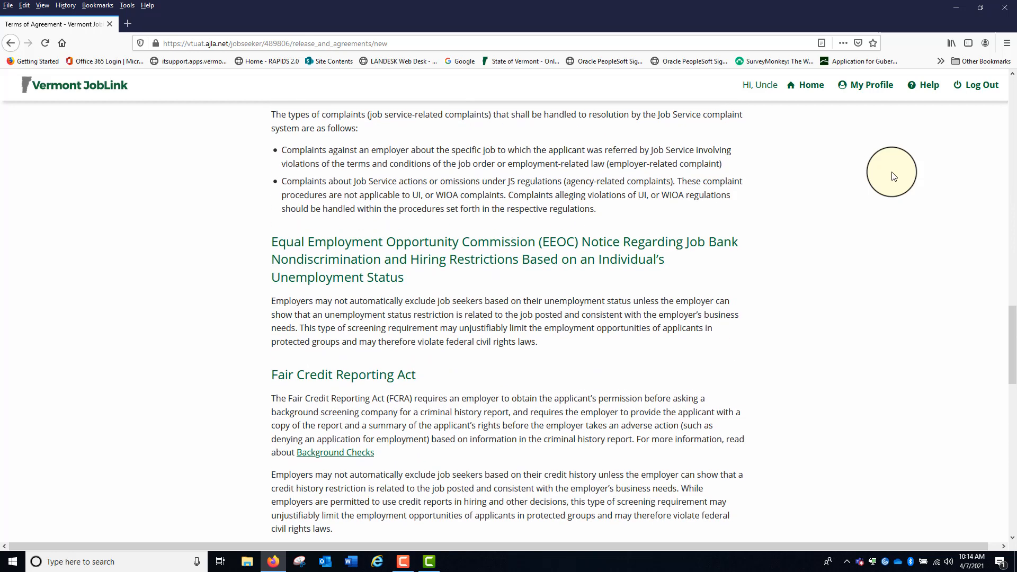
{"action": "scroll", "coordinate": [893, 176], "scroll_direction": "down", "scroll_amount": 2}
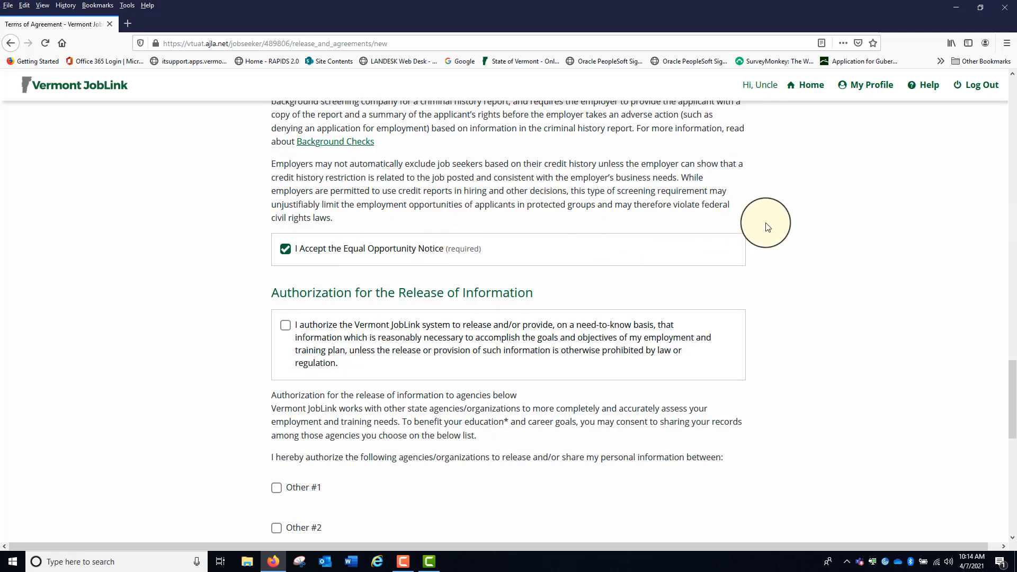
{"action": "scroll", "coordinate": [767, 227], "scroll_direction": "up", "scroll_amount": 3}
{"action": "scroll", "coordinate": [768, 226], "scroll_direction": "down", "scroll_amount": 4}
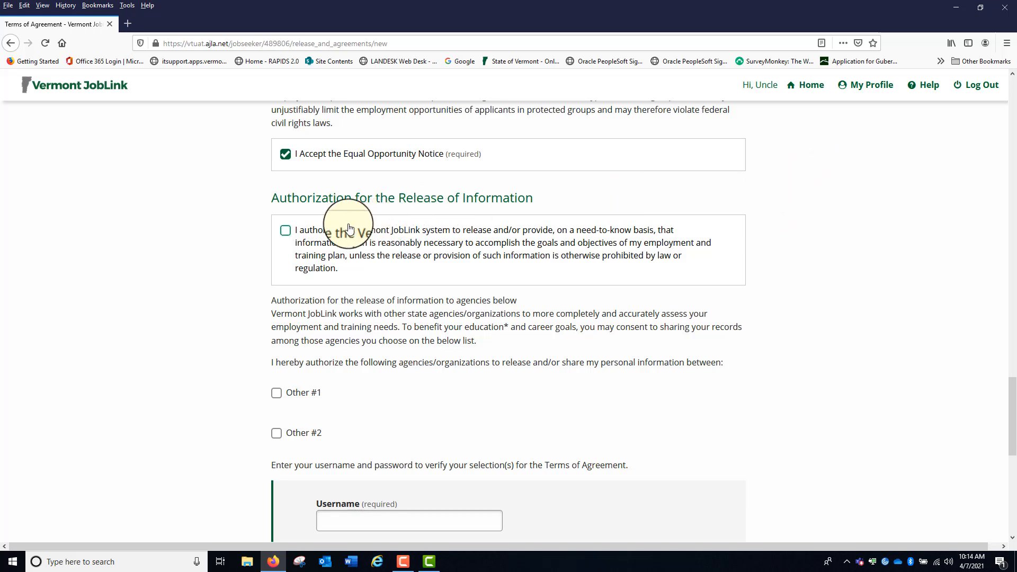
Authorize Vermont JobLink to release information and confirm the Terms of Agreement with the account username and password
{"action": "left_click", "coordinate": [285, 229]}
{"action": "scroll", "coordinate": [897, 251], "scroll_direction": "down", "scroll_amount": 3}
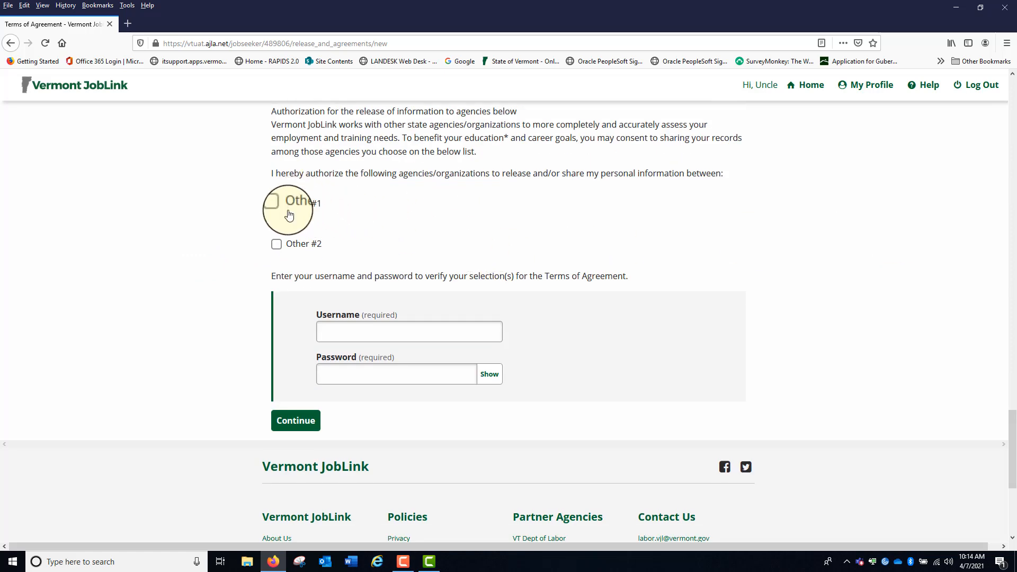
{"action": "left_click", "coordinate": [342, 333]}
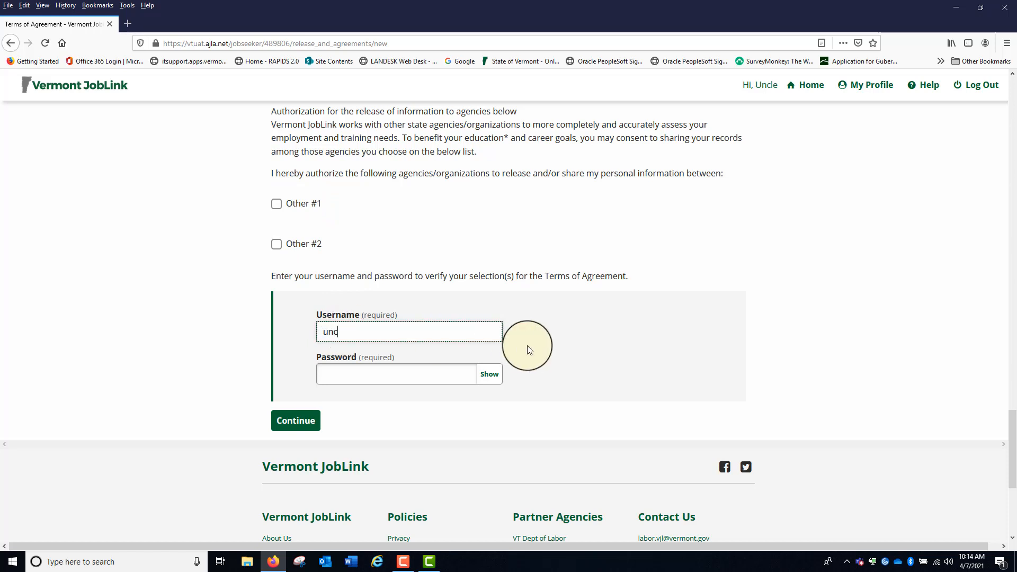
{"action": "type", "text": "unclehub"}
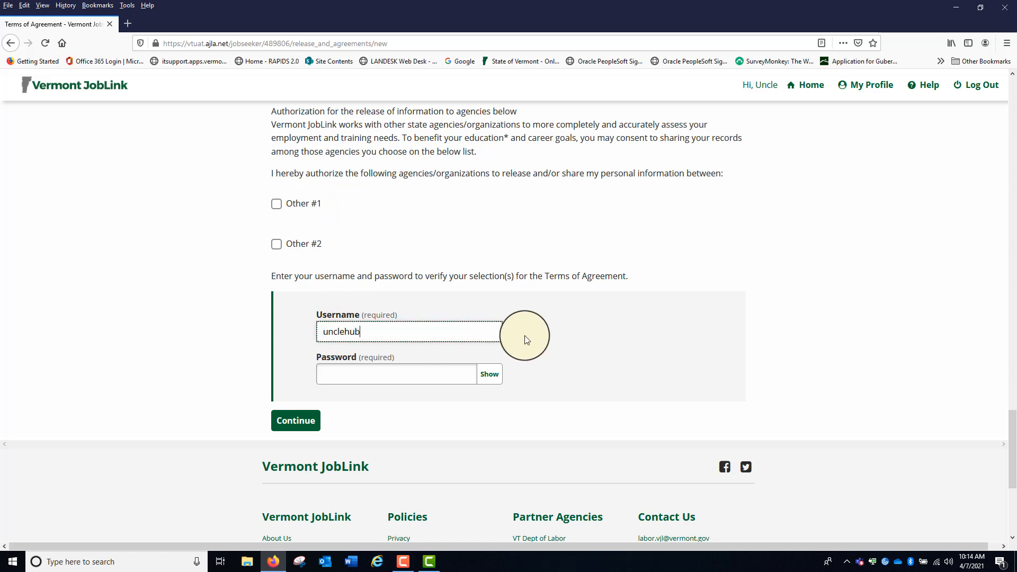
{"action": "type", "text": "ert"}
{"action": "key", "text": "Tab"}
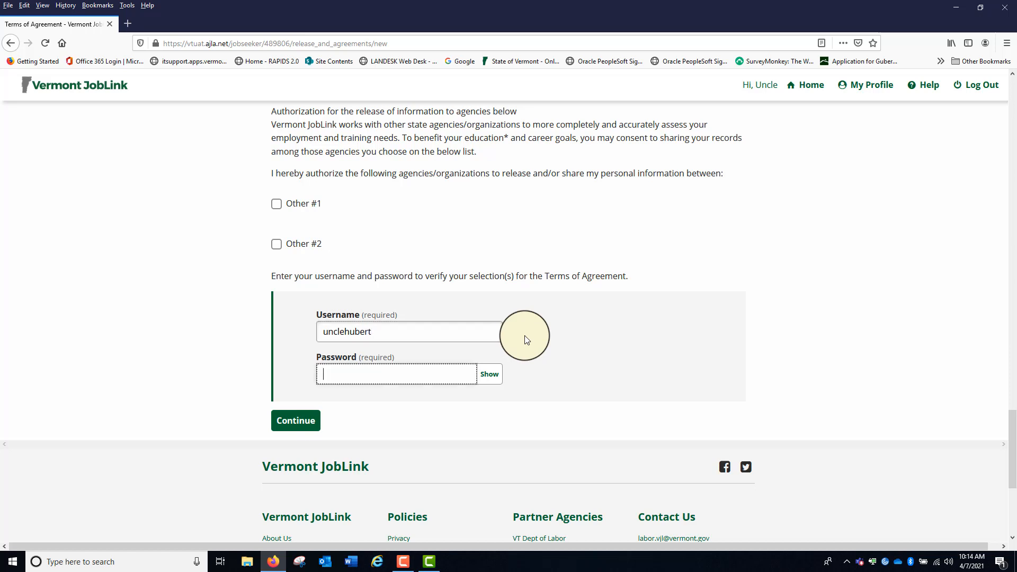
{"action": "type", "text": "•"}
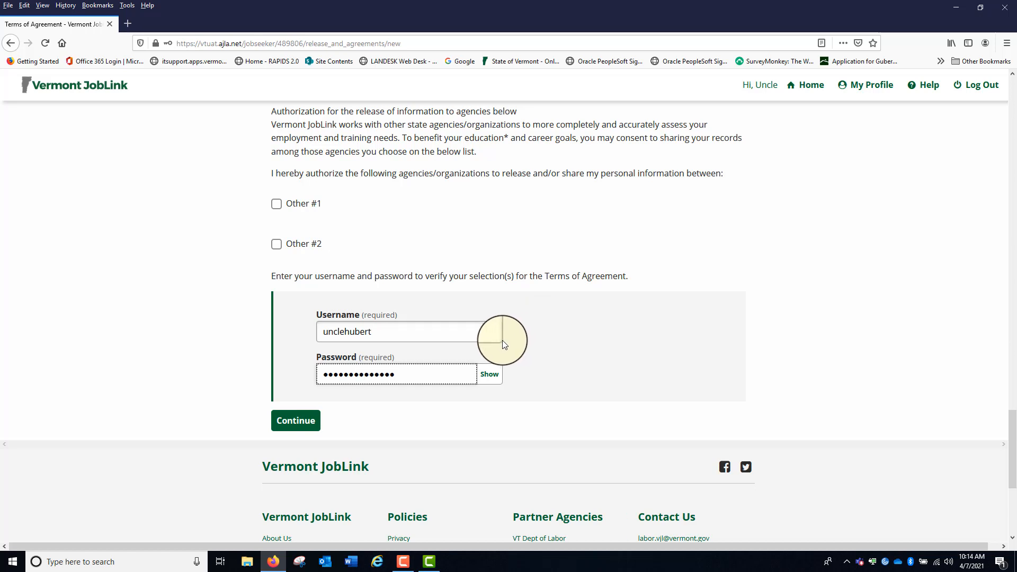
{"action": "left_click", "coordinate": [488, 373]}
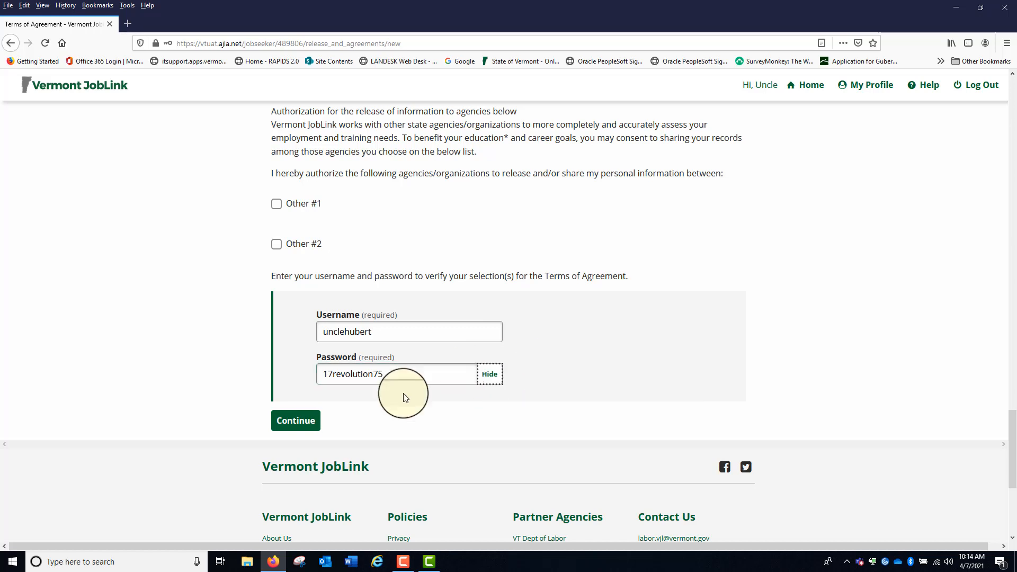
{"action": "left_click", "coordinate": [301, 421]}
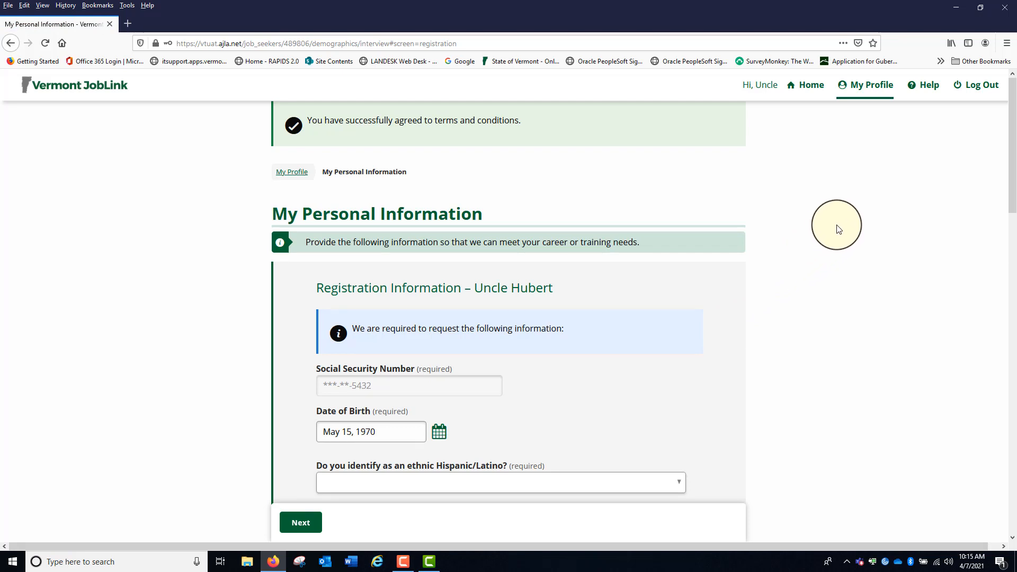
Answer No to the Hispanic/Latino ethnicity question and mark White or Caucasian as the race
{"action": "scroll", "coordinate": [883, 195], "scroll_direction": "down", "scroll_amount": 3}
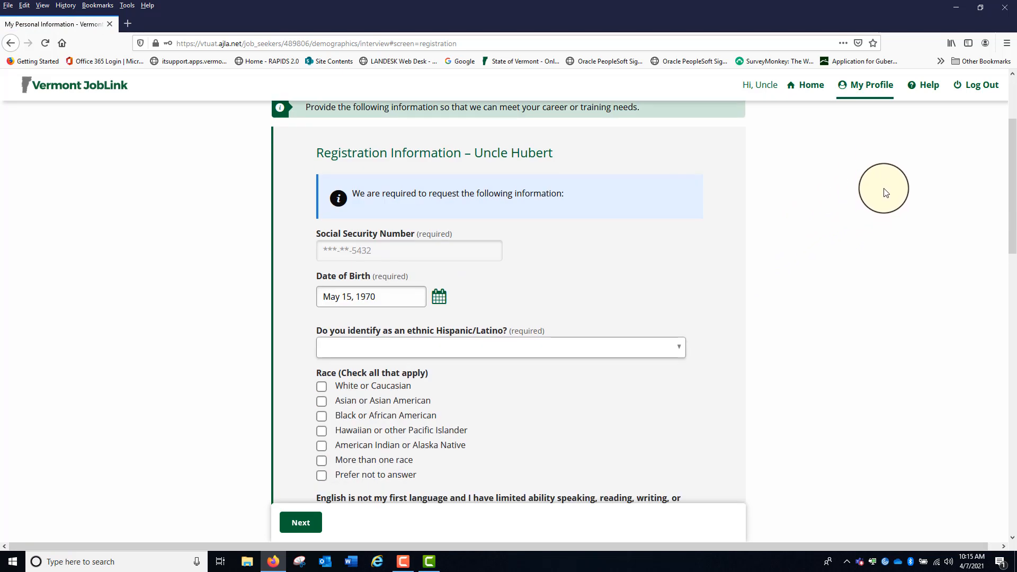
{"action": "scroll", "coordinate": [885, 192], "scroll_direction": "up", "scroll_amount": 1}
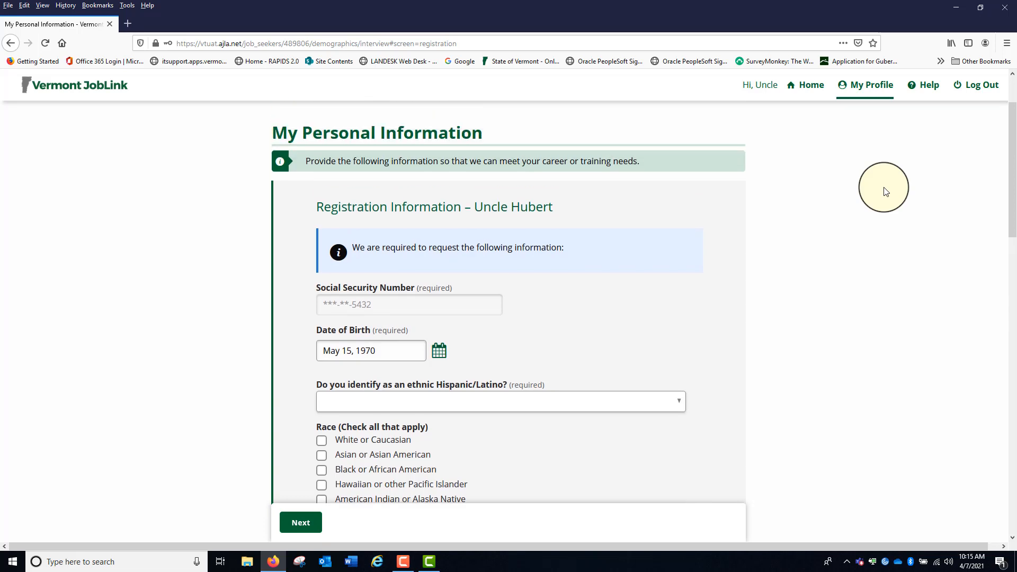
{"action": "scroll", "coordinate": [885, 191], "scroll_direction": "down", "scroll_amount": 3}
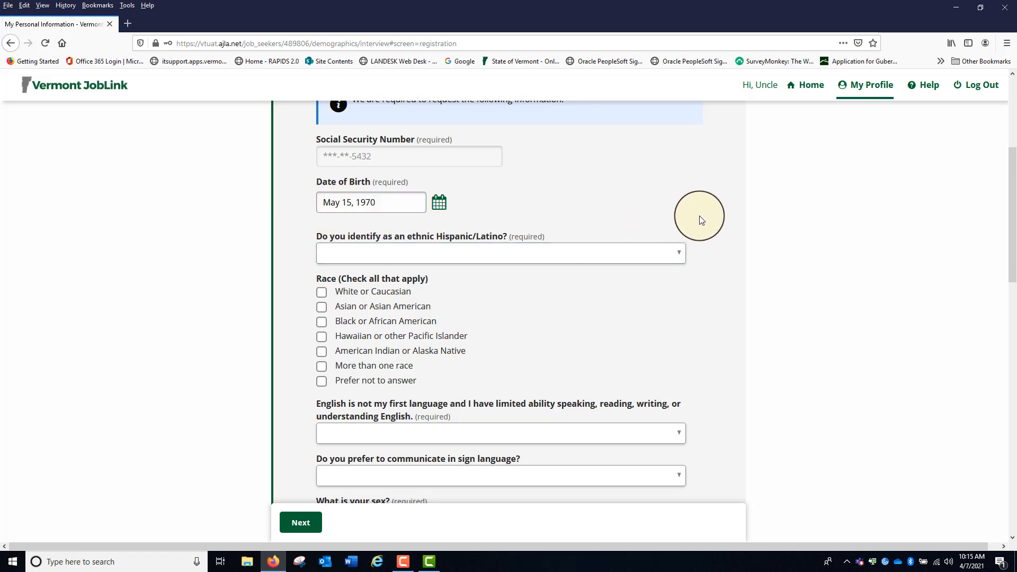
{"action": "left_click", "coordinate": [680, 255]}
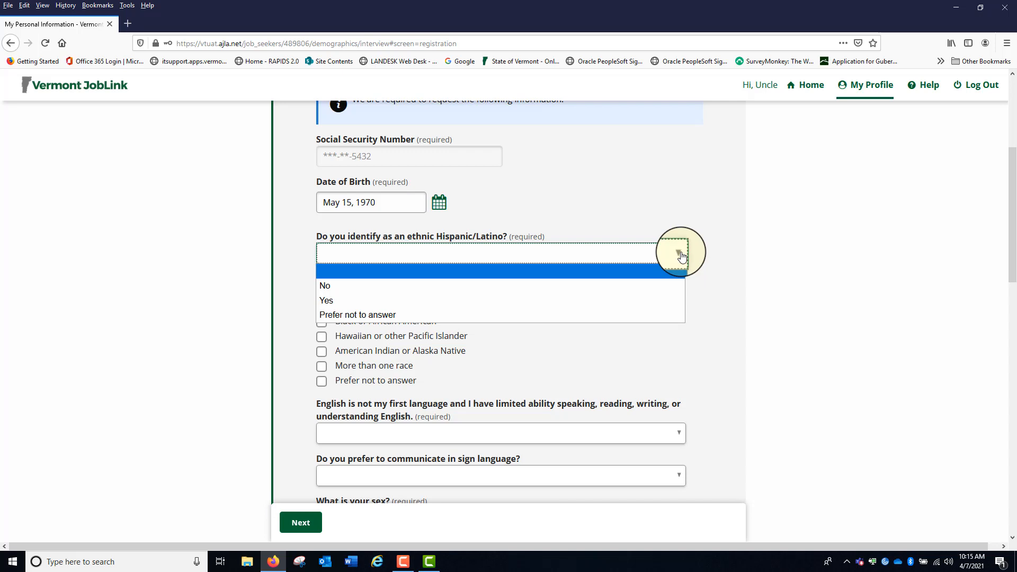
{"action": "left_click", "coordinate": [454, 287]}
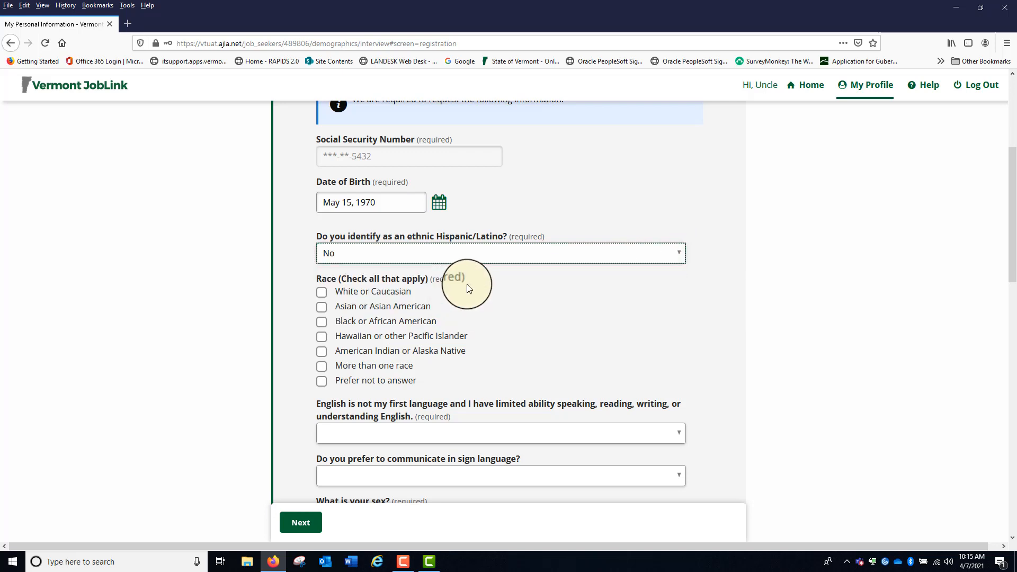
{"action": "left_click", "coordinate": [322, 292]}
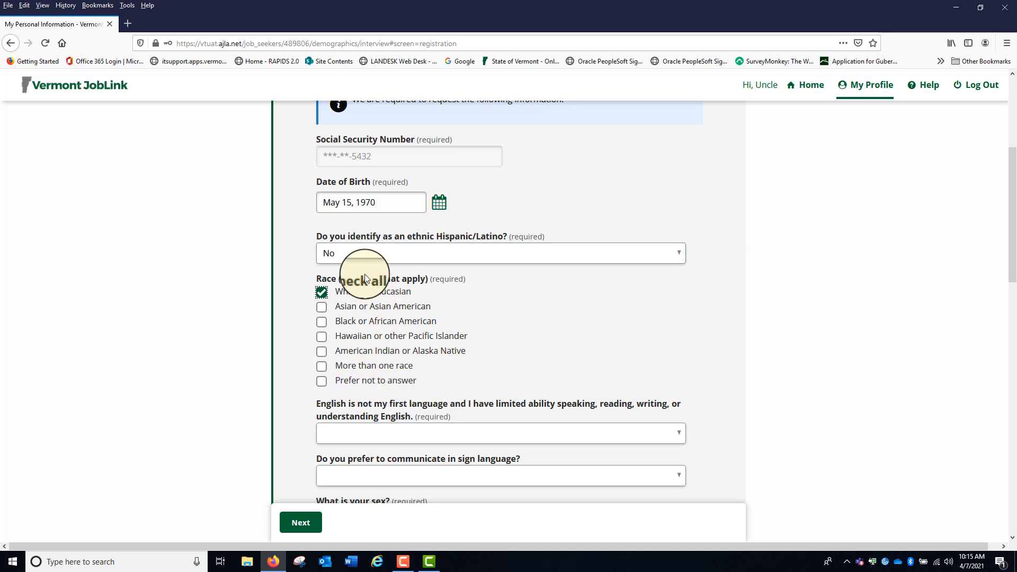
{"action": "left_click", "coordinate": [681, 260]}
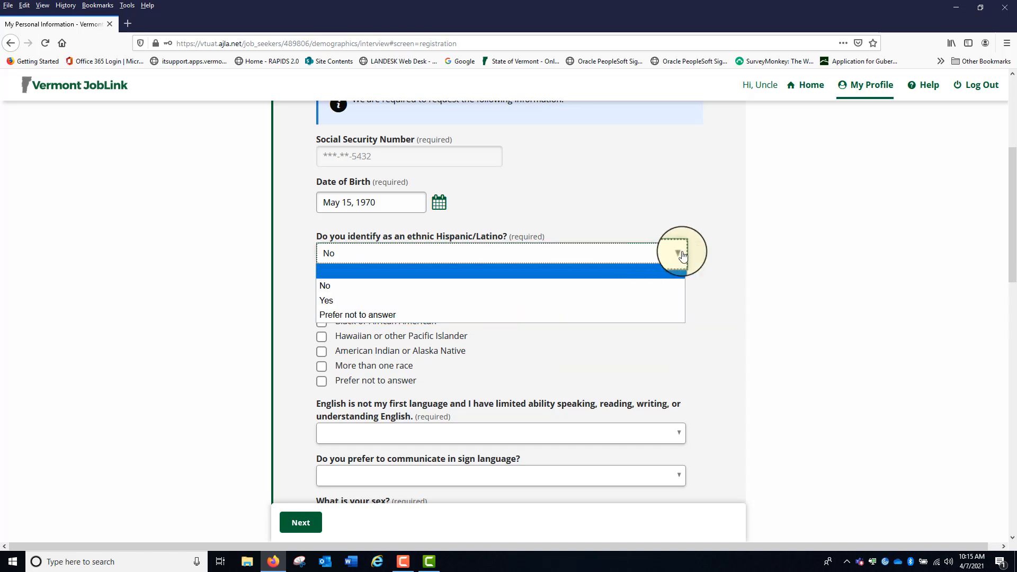
{"action": "left_click", "coordinate": [668, 255]}
{"action": "left_click", "coordinate": [323, 384]}
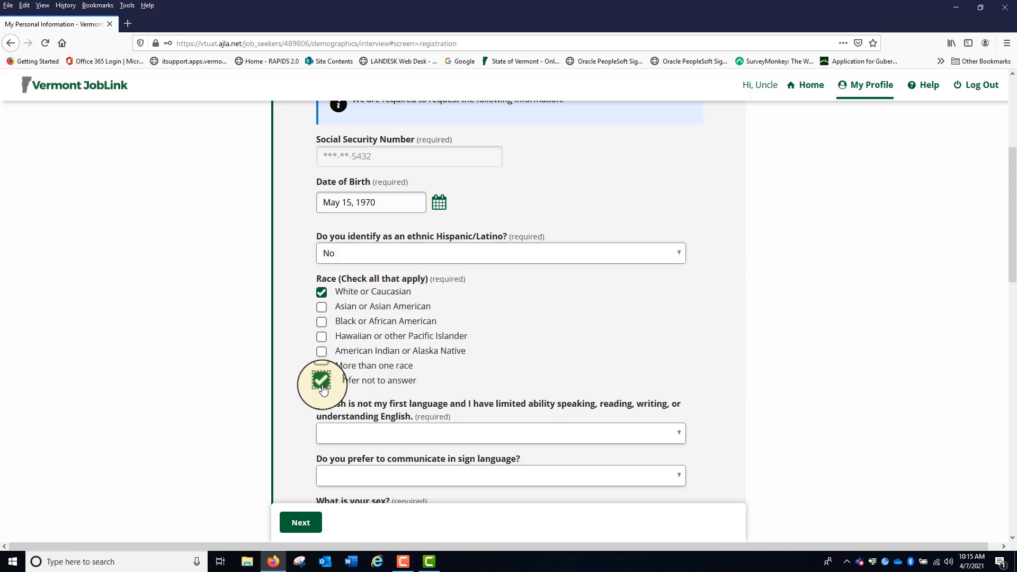
{"action": "left_click", "coordinate": [323, 383]}
{"action": "scroll", "coordinate": [636, 323], "scroll_direction": "down", "scroll_amount": 3}
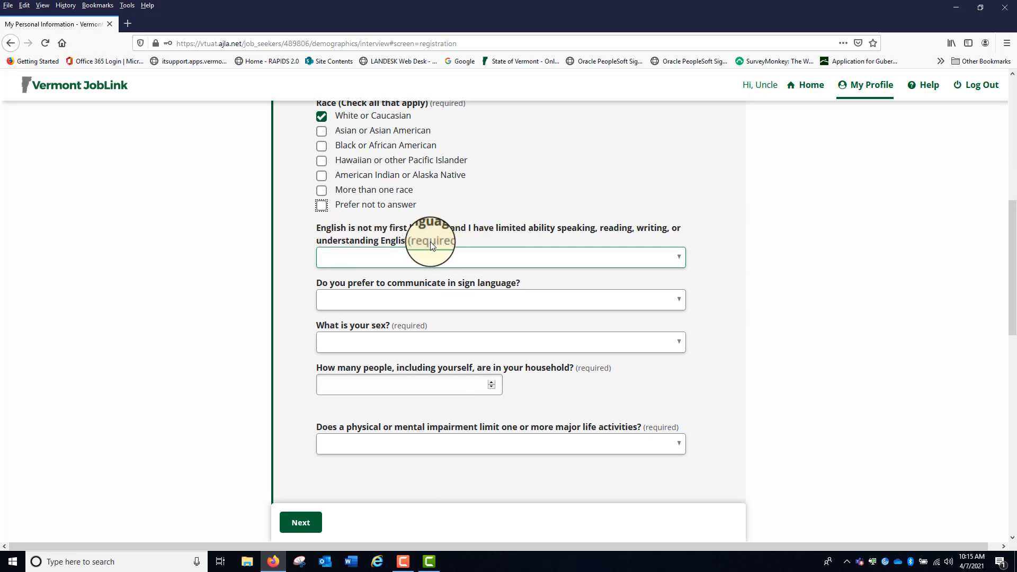
Answer No to the question about limited English ability and No to the sign language preference
{"action": "left_click", "coordinate": [679, 258]}
{"action": "left_click", "coordinate": [594, 290]}
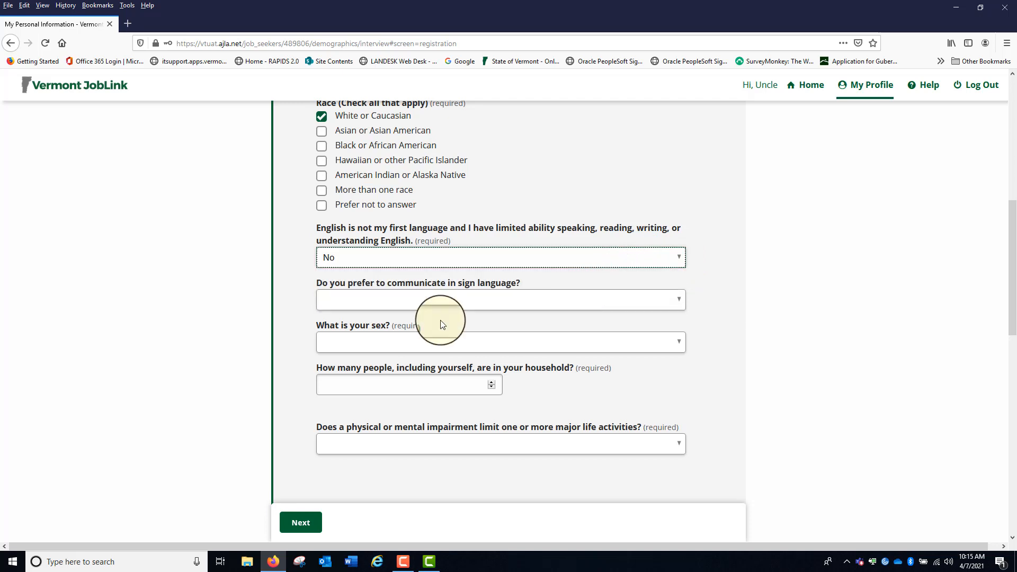
{"action": "left_click", "coordinate": [683, 302]}
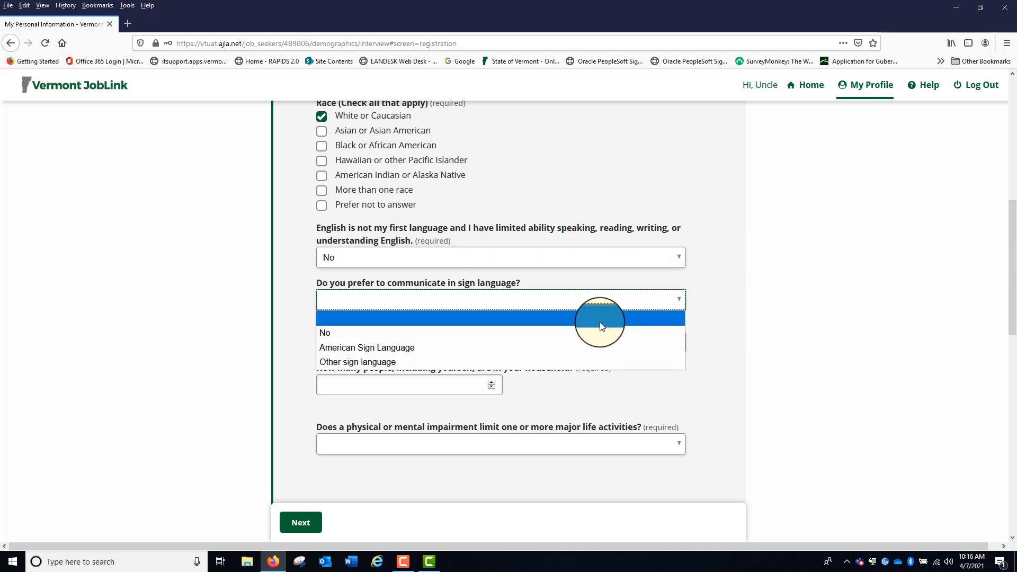
{"action": "left_click", "coordinate": [571, 334]}
Set the sex to Male and the number of people in the household to 3
{"action": "left_click", "coordinate": [681, 343]}
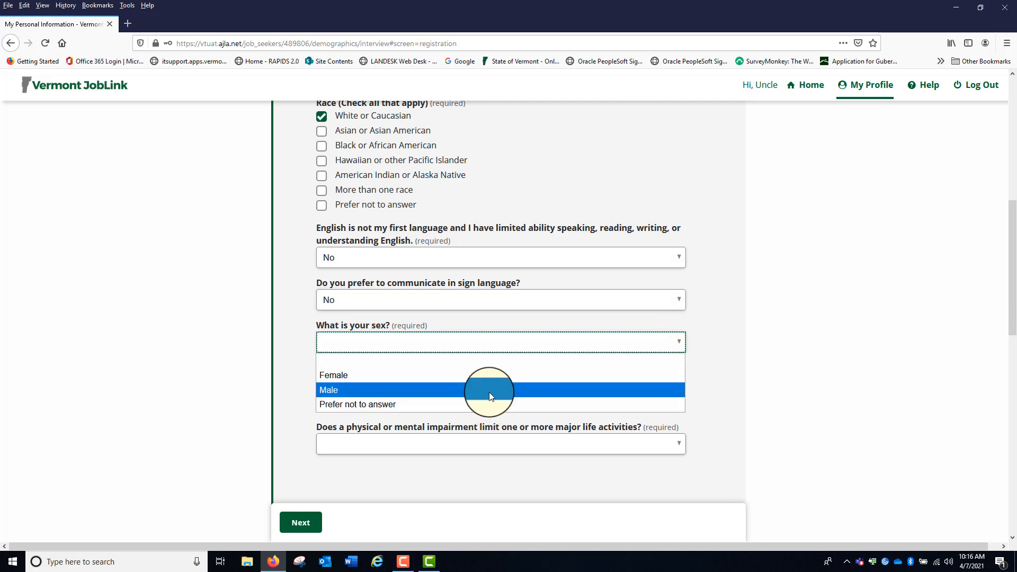
{"action": "left_click", "coordinate": [474, 390]}
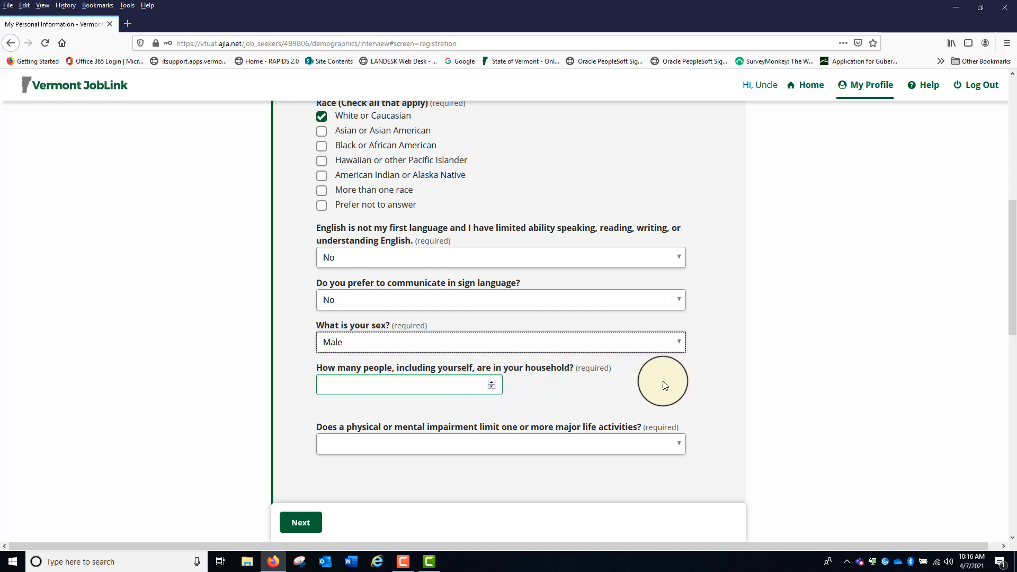
{"action": "left_click", "coordinate": [492, 387]}
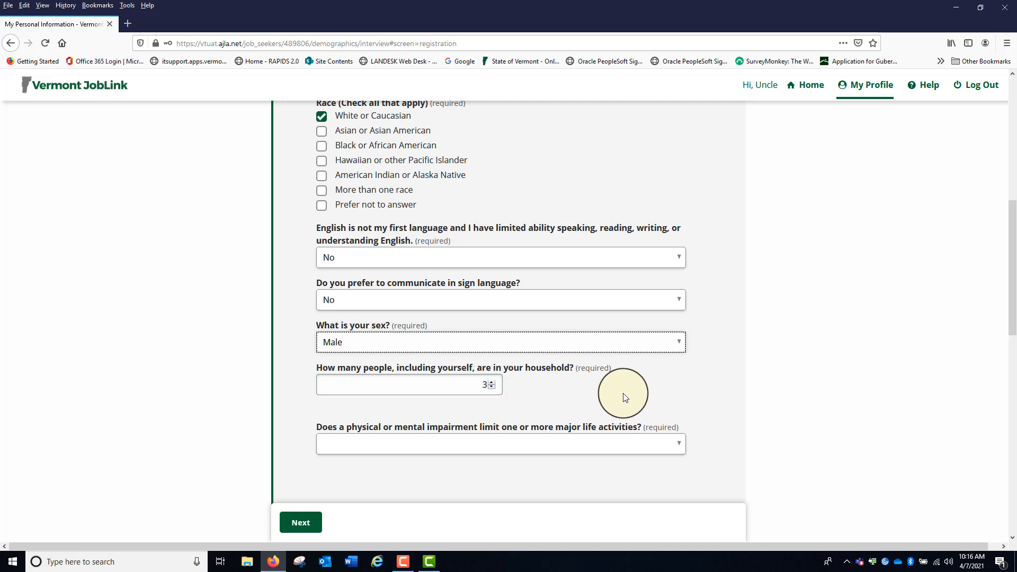
Answer No to the question about a physical or mental impairment limiting major life activities
{"action": "left_click", "coordinate": [680, 452]}
{"action": "left_click", "coordinate": [678, 445]}
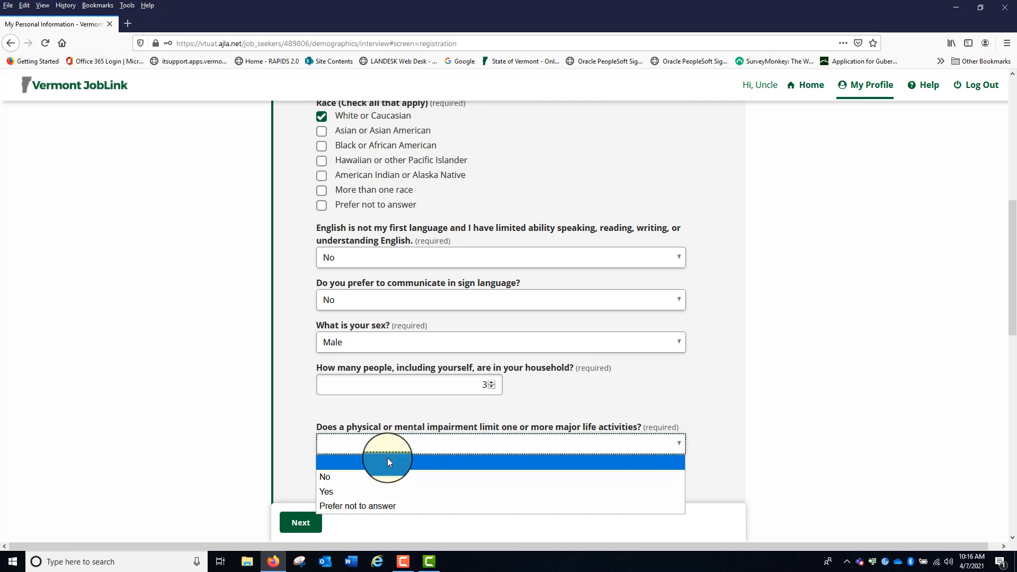
{"action": "left_click", "coordinate": [334, 477]}
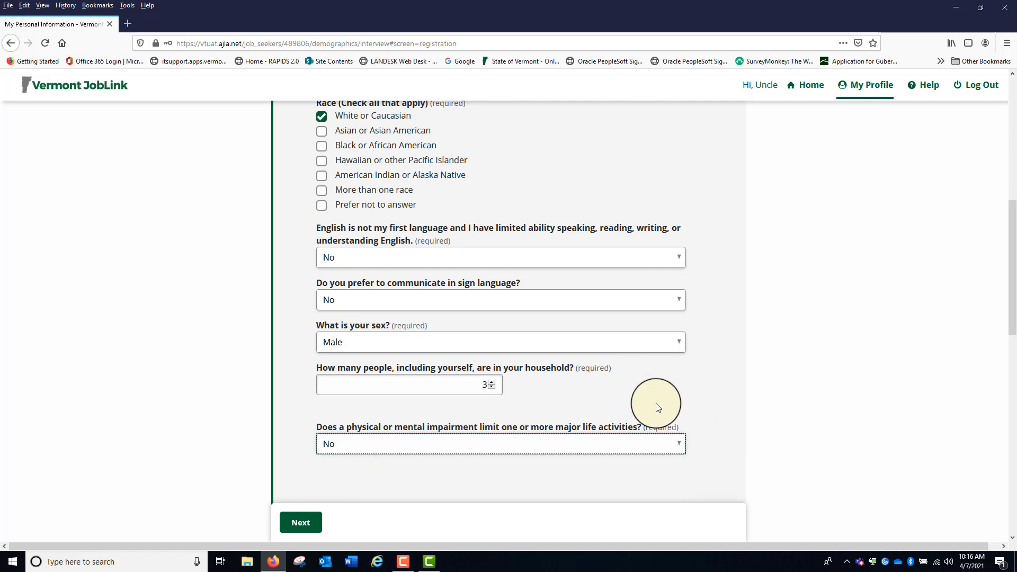
{"action": "left_click", "coordinate": [677, 445]}
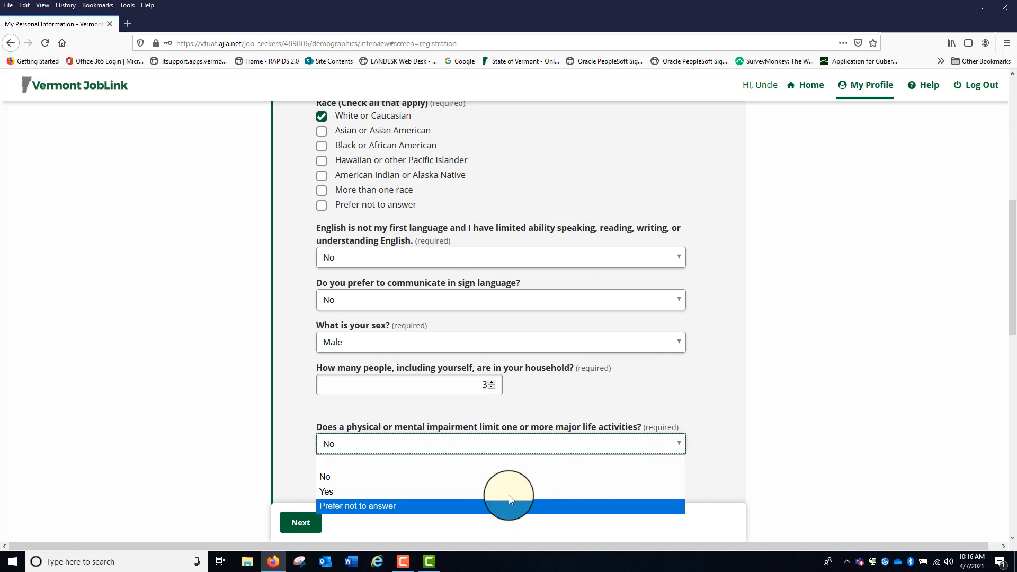
{"action": "left_click", "coordinate": [711, 360]}
Set the school attendance to "Not attending school, high school diploma, GED, or higher" and the highest grade completed to High school graduate
{"action": "scroll", "coordinate": [711, 344], "scroll_direction": "down", "scroll_amount": 2}
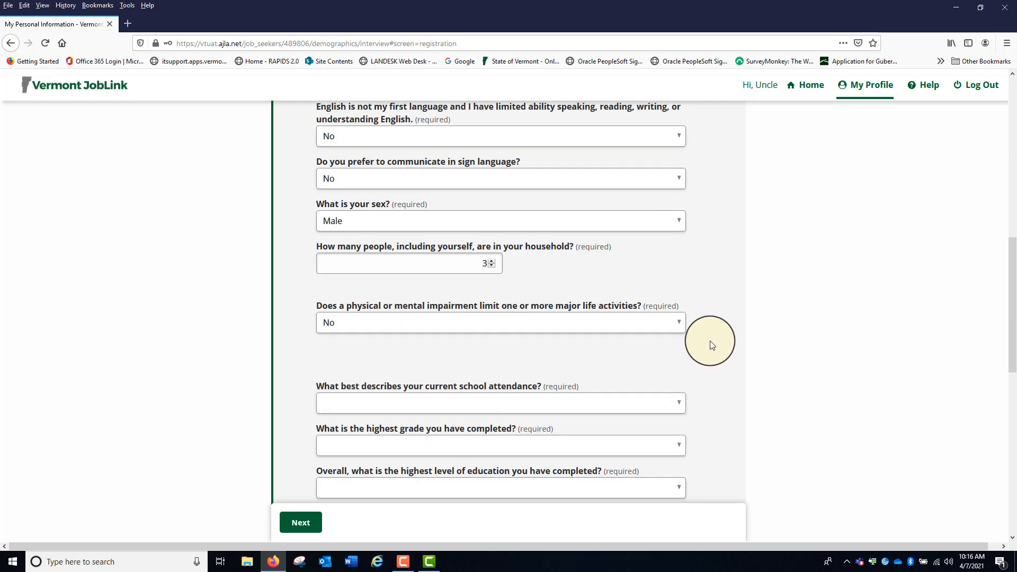
{"action": "scroll", "coordinate": [711, 344], "scroll_direction": "down", "scroll_amount": 2}
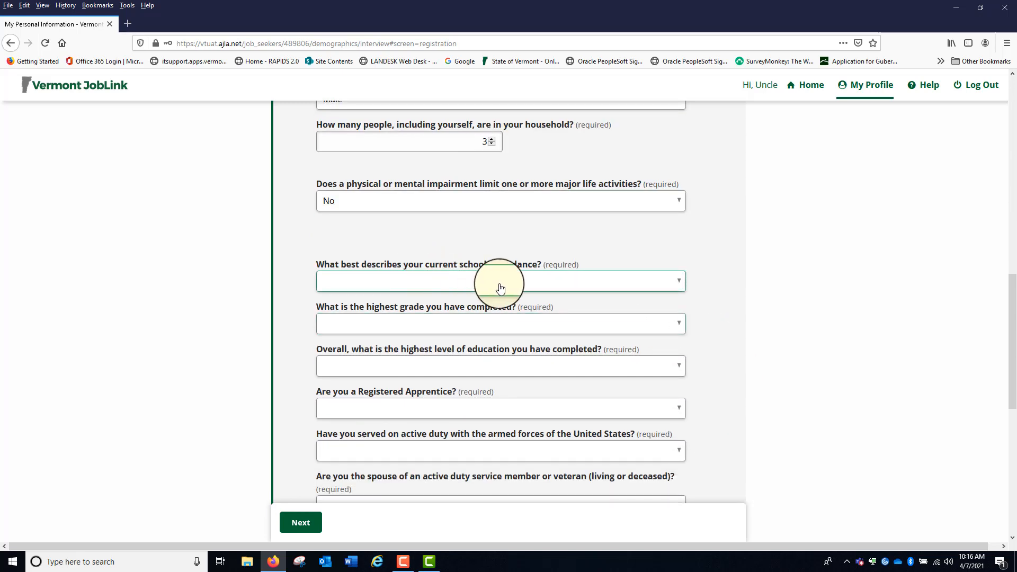
{"action": "left_click", "coordinate": [678, 284]}
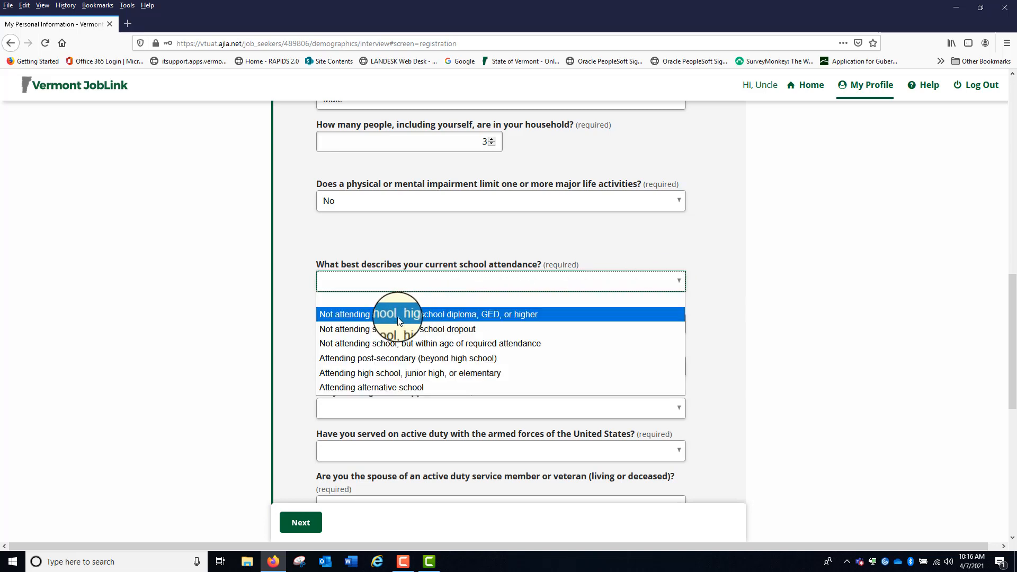
{"action": "left_click", "coordinate": [437, 317]}
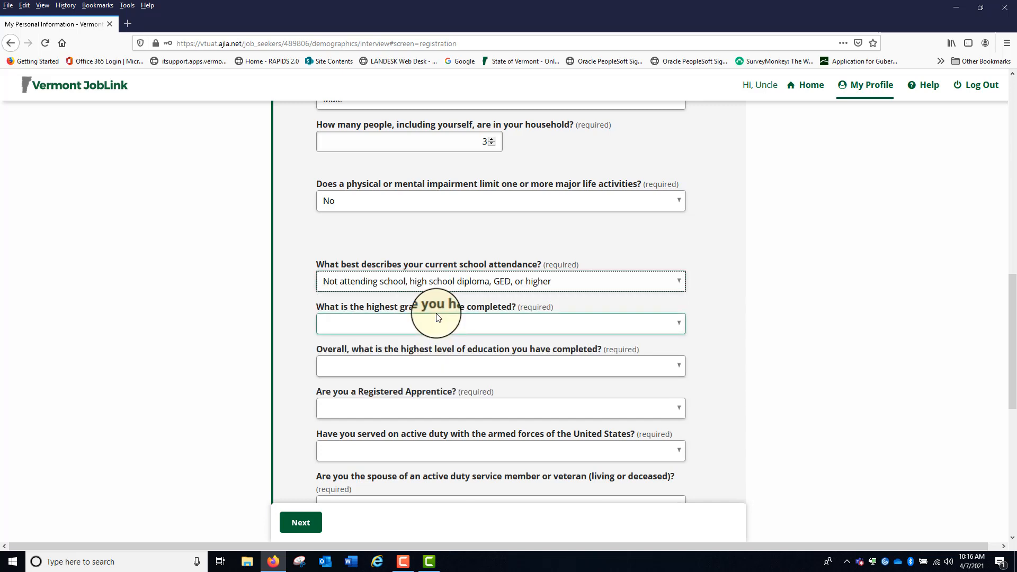
{"action": "left_click", "coordinate": [680, 324]}
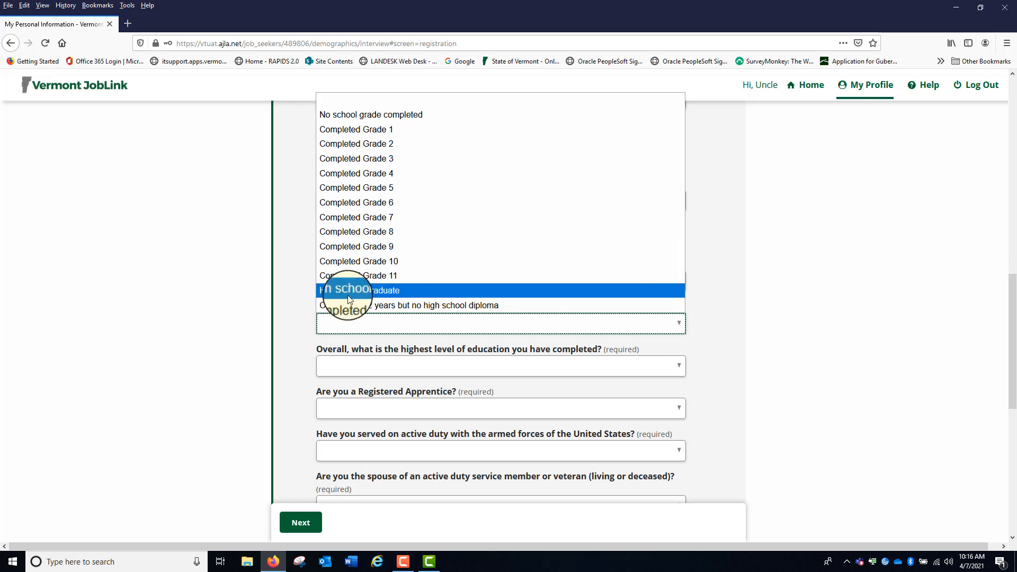
{"action": "left_click", "coordinate": [364, 290]}
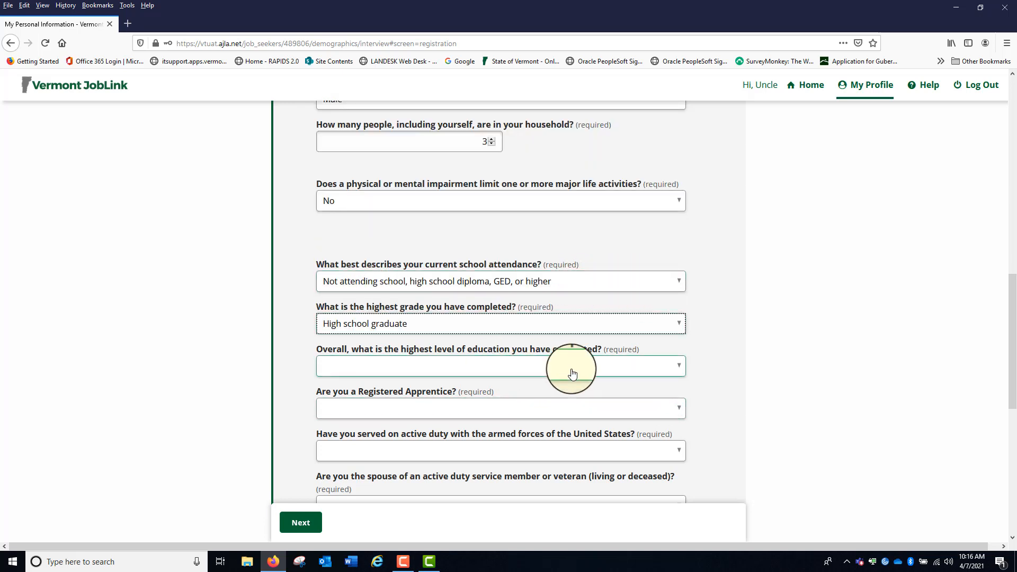
Choose High school certificate of attendance/completion as the overall education level and answer No to the Registered Apprentice question
{"action": "left_click", "coordinate": [678, 369]}
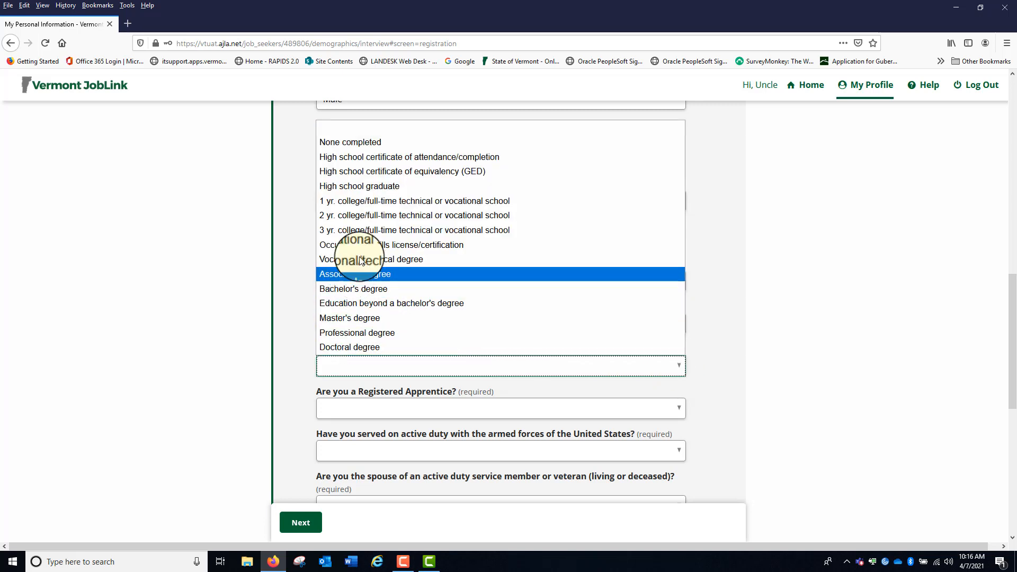
{"action": "left_click", "coordinate": [375, 157]}
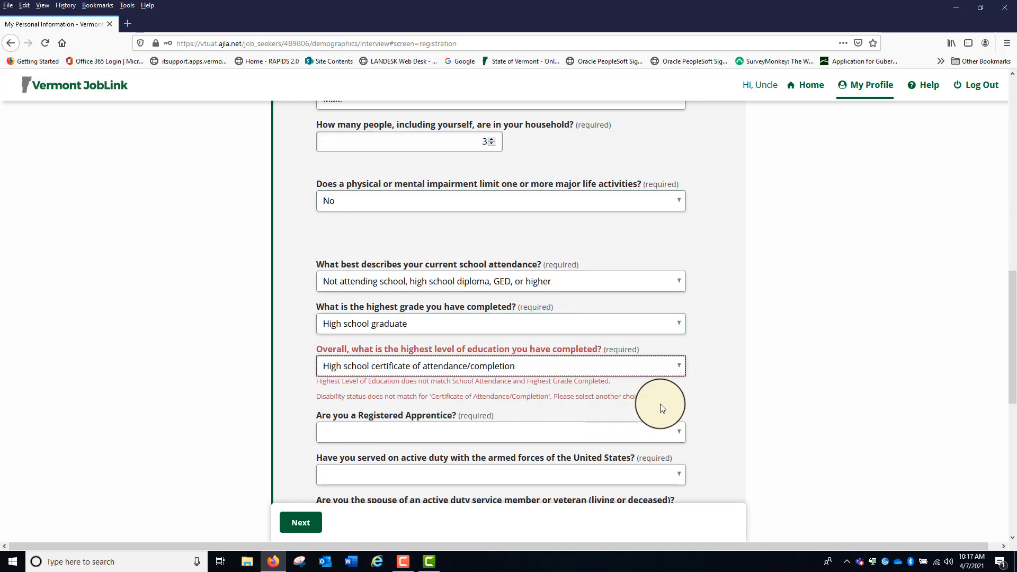
{"action": "left_click", "coordinate": [675, 440]}
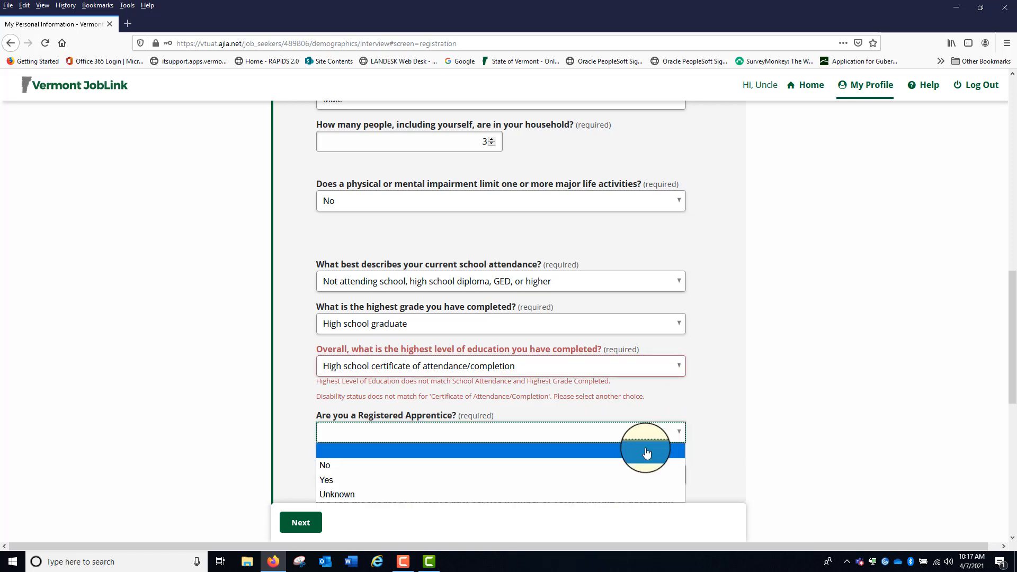
{"action": "left_click", "coordinate": [565, 469]}
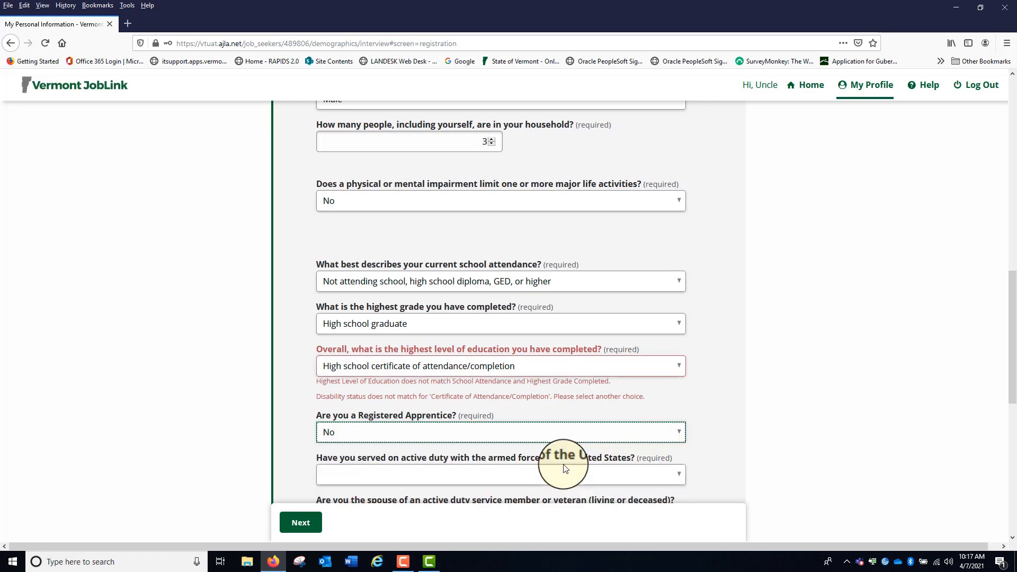
Answer No to the questions about active duty service and being a service member's or veteran's spouse, and submit the registration information
{"action": "left_click", "coordinate": [681, 476]}
{"action": "left_click", "coordinate": [681, 475]}
{"action": "scroll", "coordinate": [689, 392], "scroll_direction": "down", "scroll_amount": 3}
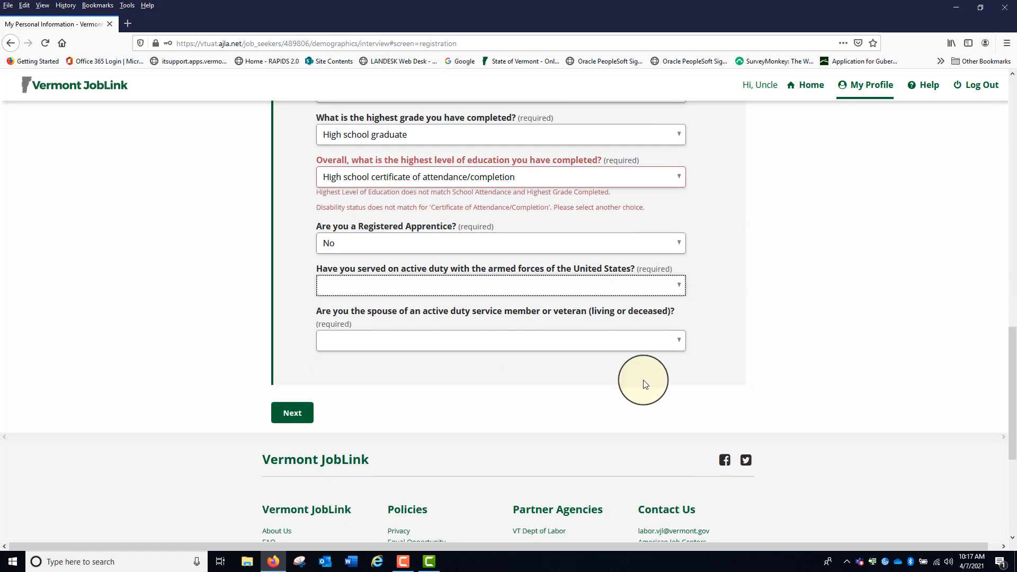
{"action": "left_click", "coordinate": [677, 285]}
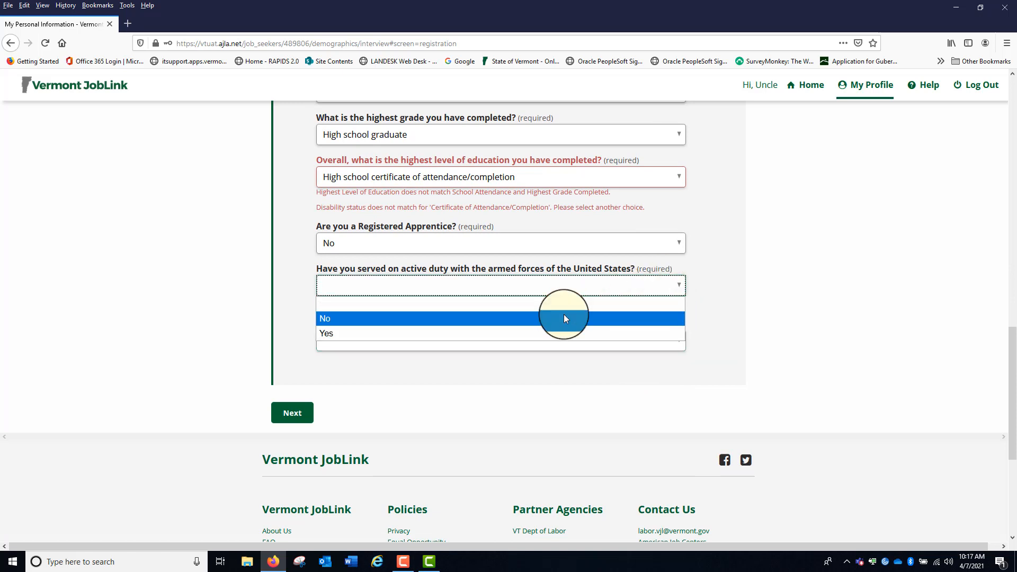
{"action": "left_click", "coordinate": [564, 314]}
{"action": "left_click", "coordinate": [680, 345]}
{"action": "left_click", "coordinate": [682, 346]}
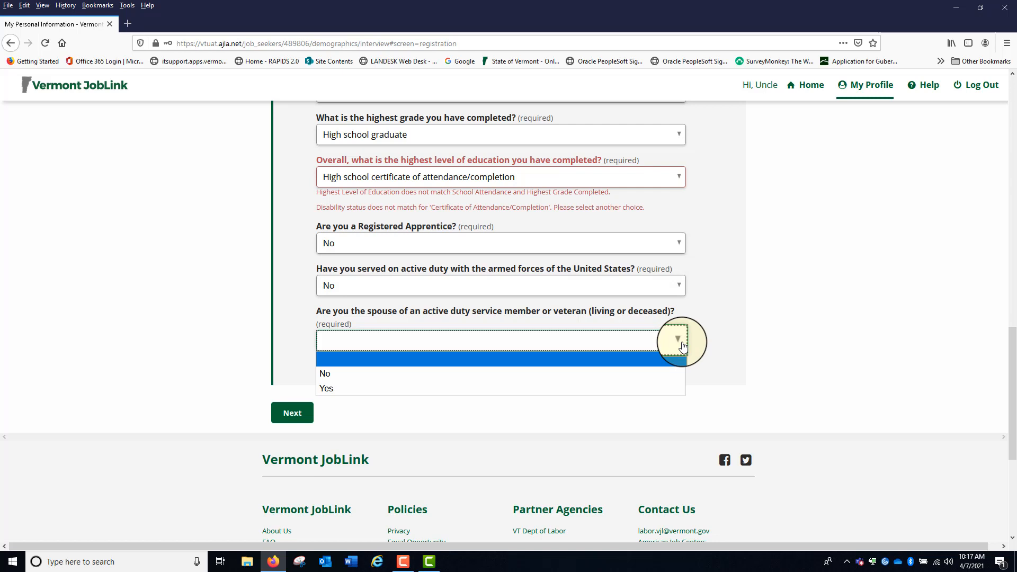
{"action": "left_click", "coordinate": [548, 373]}
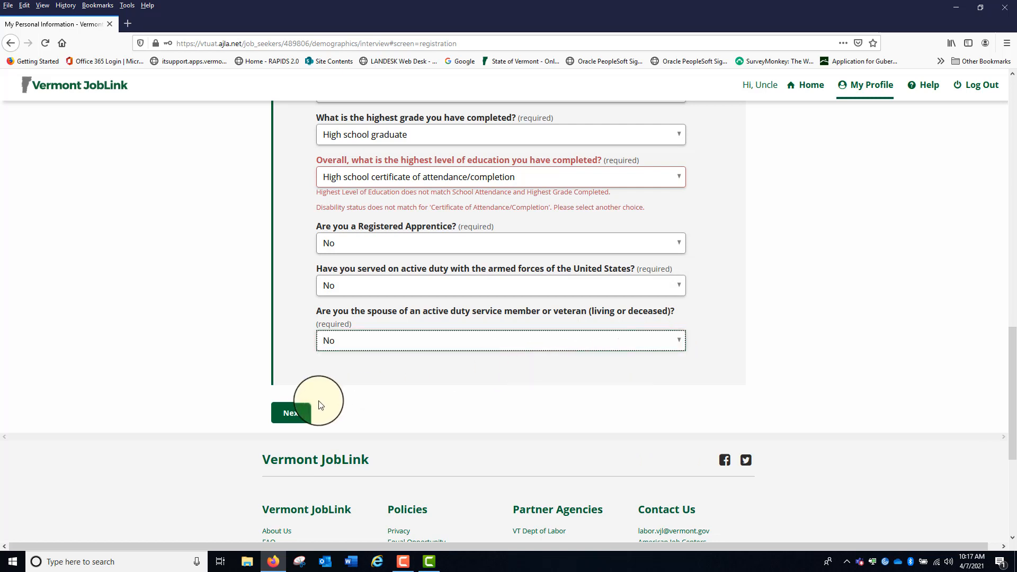
{"action": "left_click", "coordinate": [288, 414]}
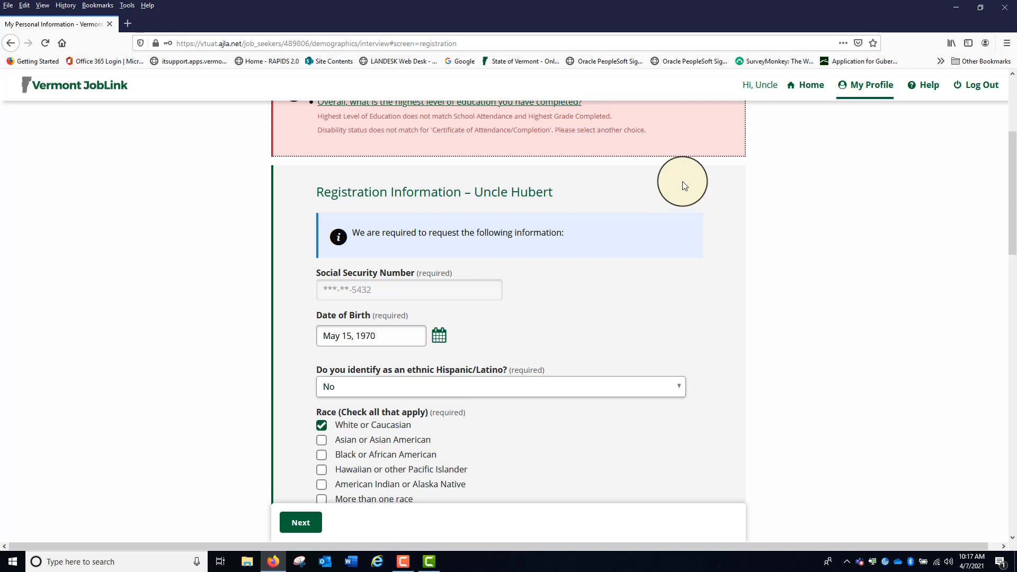
Review the reported education error, change the overall highest level of education to High school graduate, and resubmit the registration information
{"action": "scroll", "coordinate": [682, 181], "scroll_direction": "up", "scroll_amount": 2}
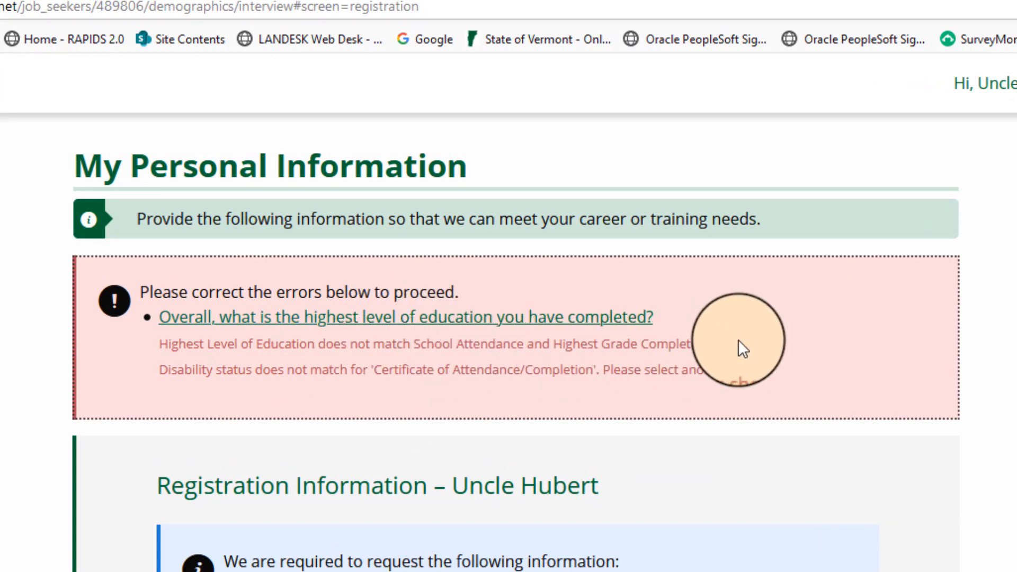
{"action": "left_click_drag", "start_coordinate": [727, 342], "coordinate": [443, 352]}
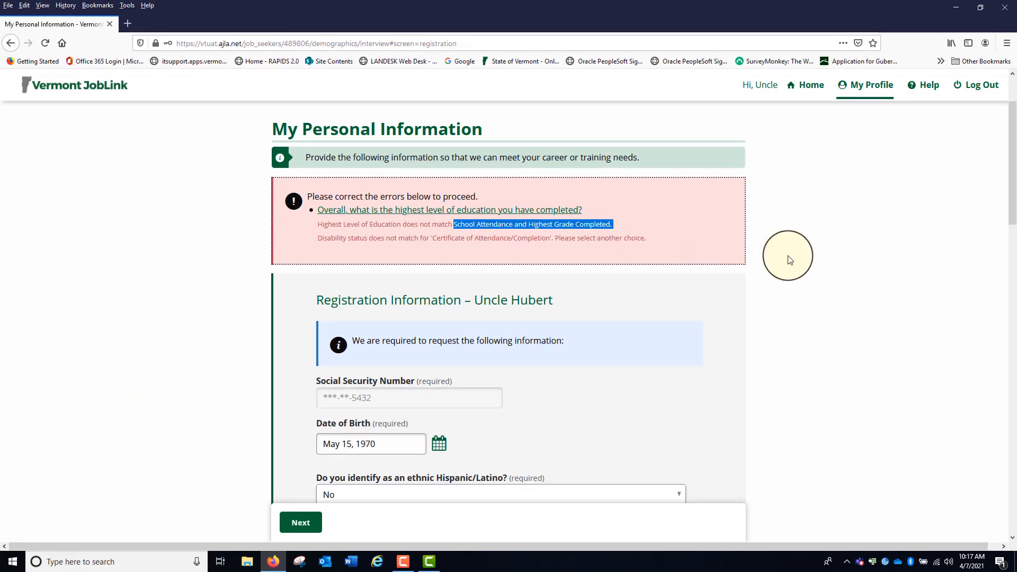
{"action": "left_click", "coordinate": [870, 327]}
{"action": "scroll", "coordinate": [698, 214], "scroll_direction": "down", "scroll_amount": 12}
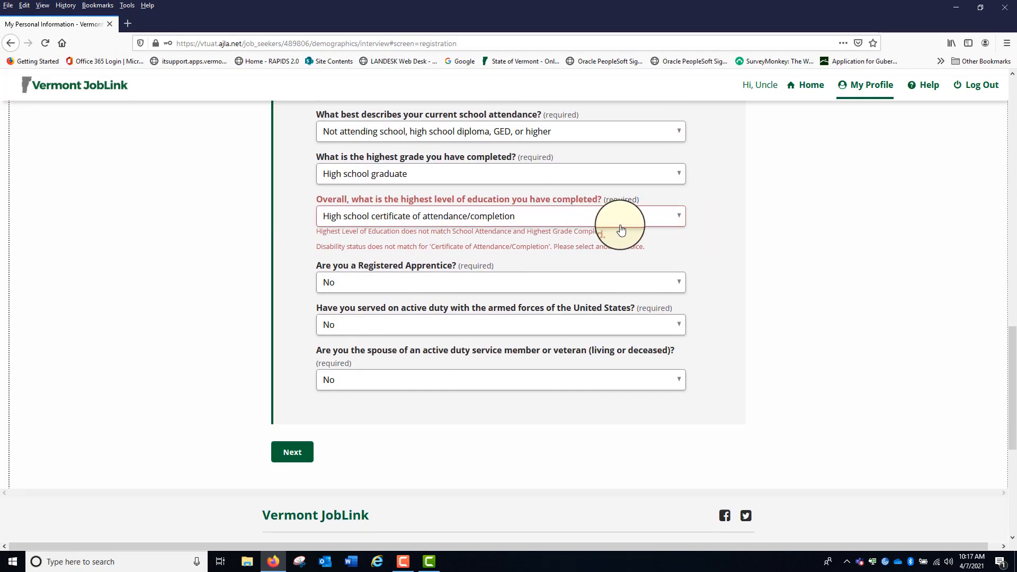
{"action": "left_click", "coordinate": [678, 218]}
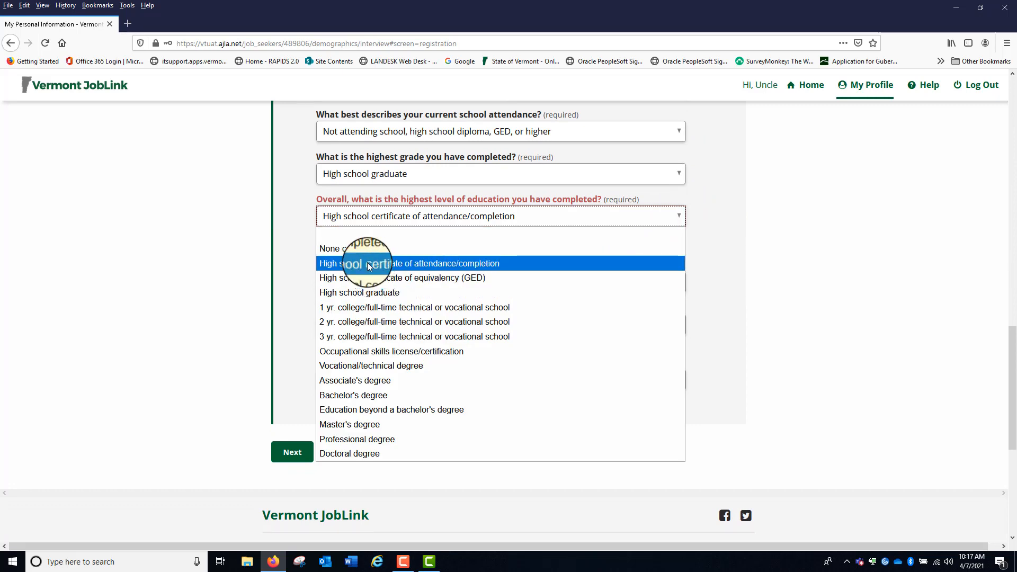
{"action": "left_click", "coordinate": [375, 293]}
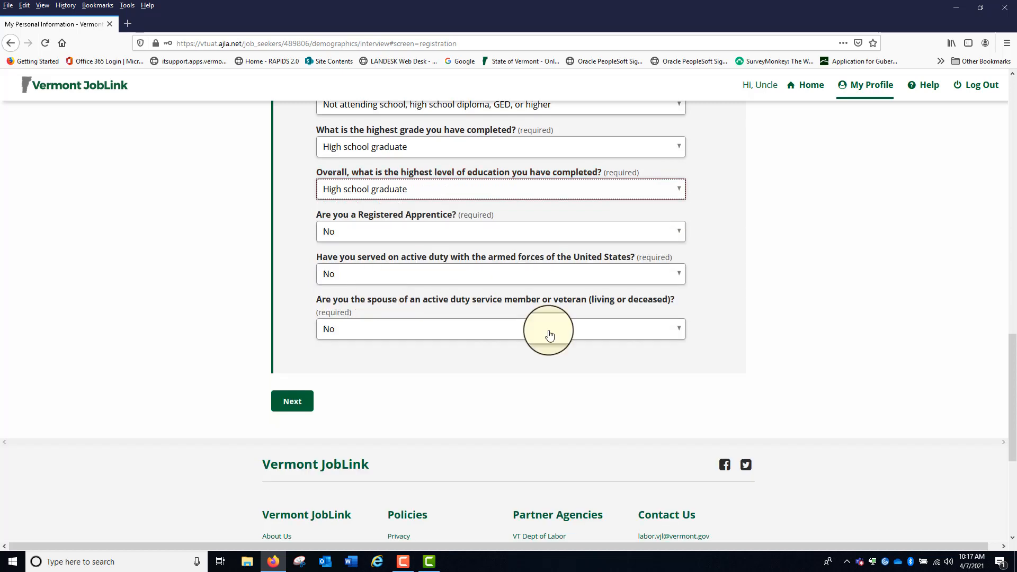
{"action": "left_click", "coordinate": [289, 403]}
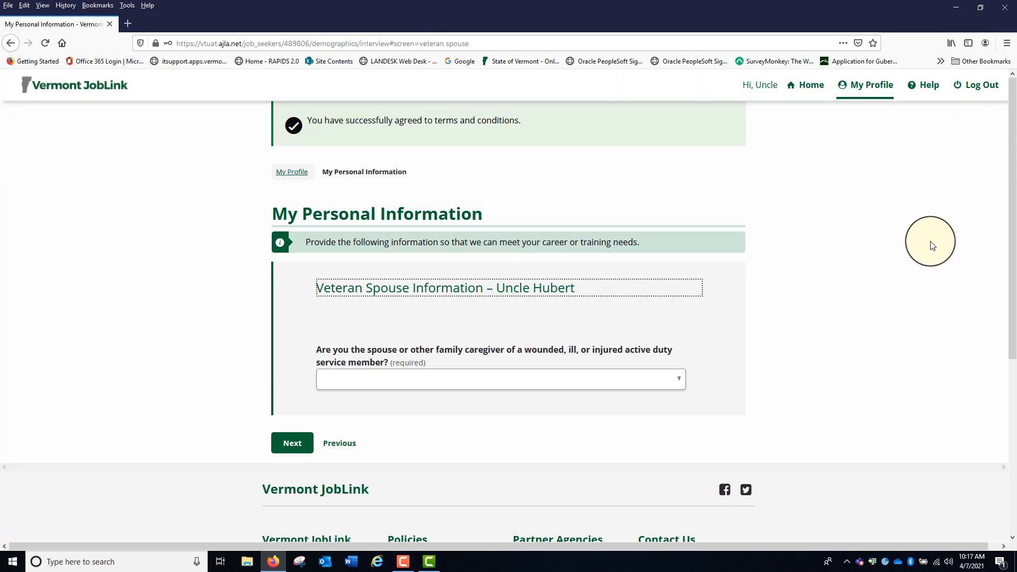
Answer No to being a spouse or family caregiver of a wounded, ill, or injured service member and continue to the next page
{"action": "scroll", "coordinate": [885, 218], "scroll_direction": "down", "scroll_amount": 2}
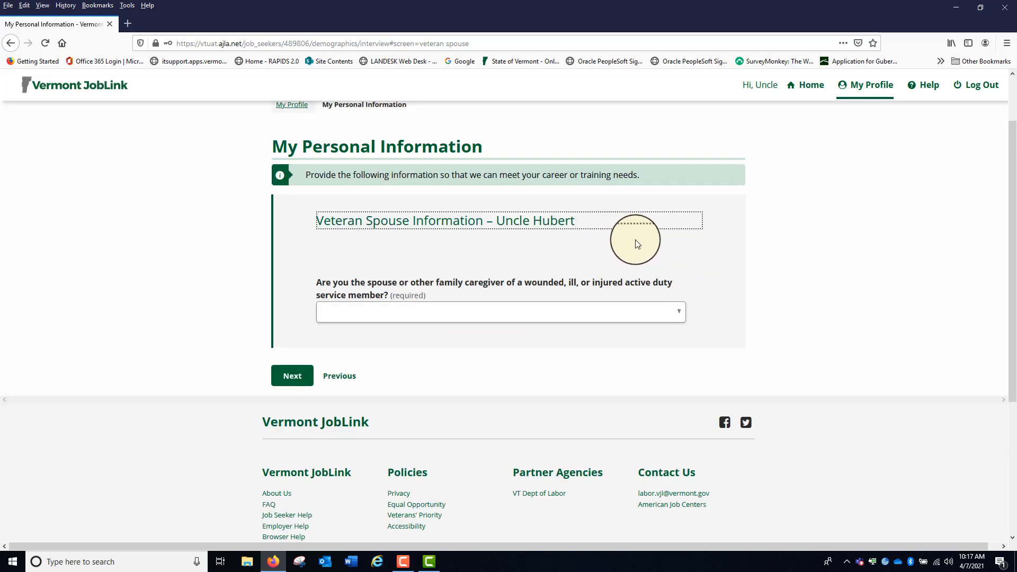
{"action": "left_click", "coordinate": [676, 312]}
{"action": "left_click", "coordinate": [607, 344]}
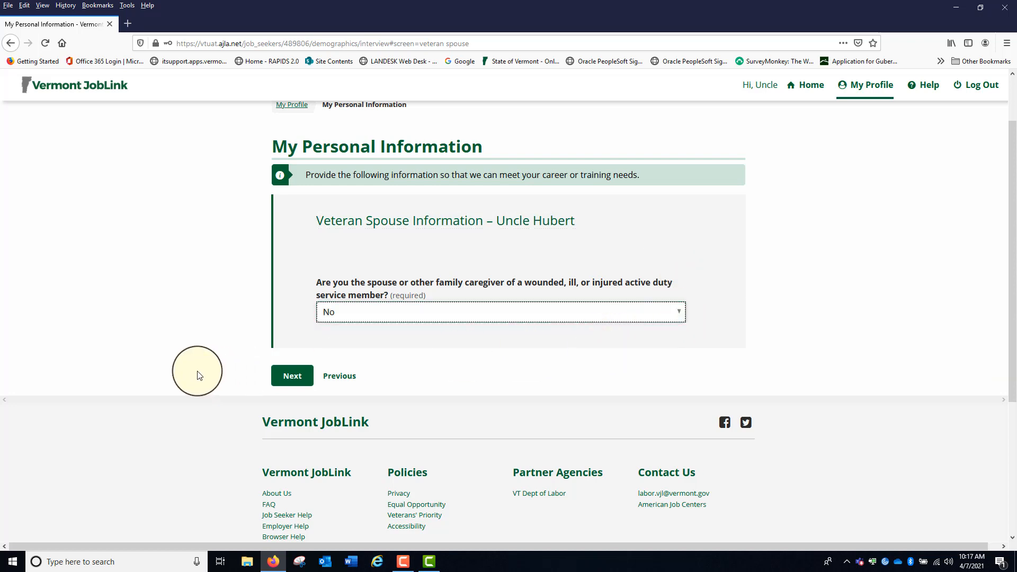
{"action": "left_click", "coordinate": [291, 376]}
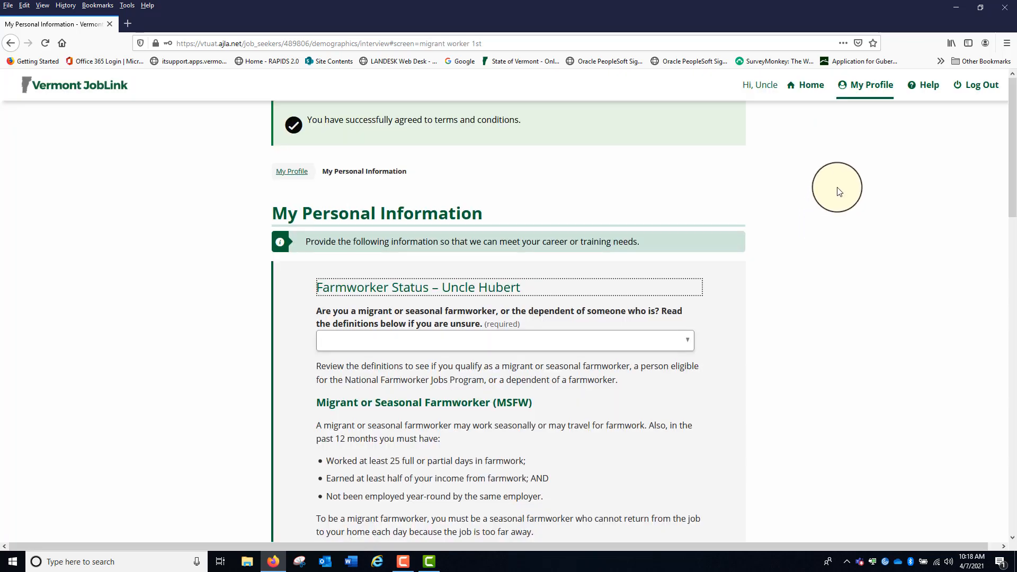
Answer No to the migrant or seasonal farmworker question under Farmworker Status
{"action": "scroll", "coordinate": [834, 191], "scroll_direction": "down", "scroll_amount": 3}
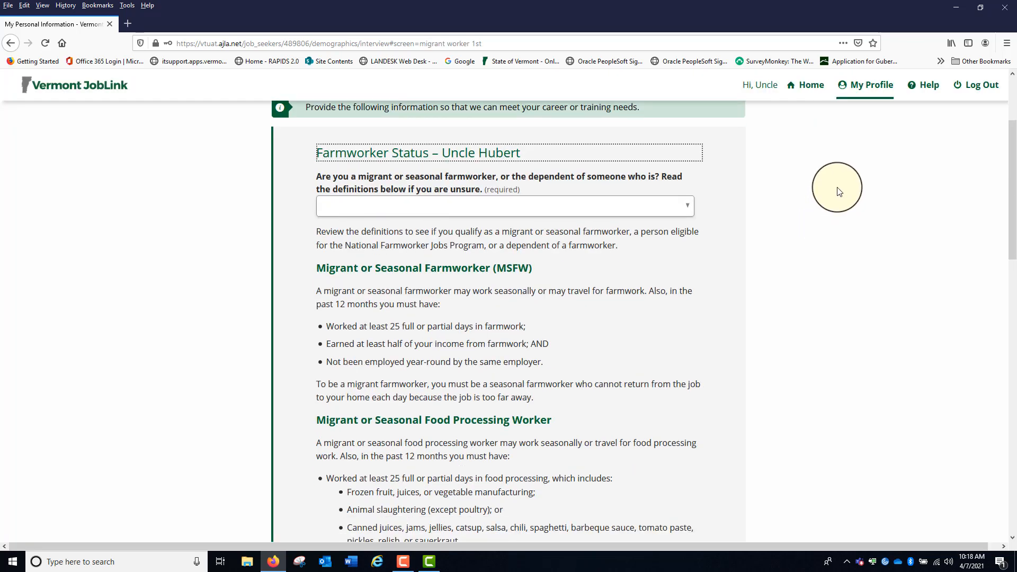
{"action": "left_click", "coordinate": [689, 210]}
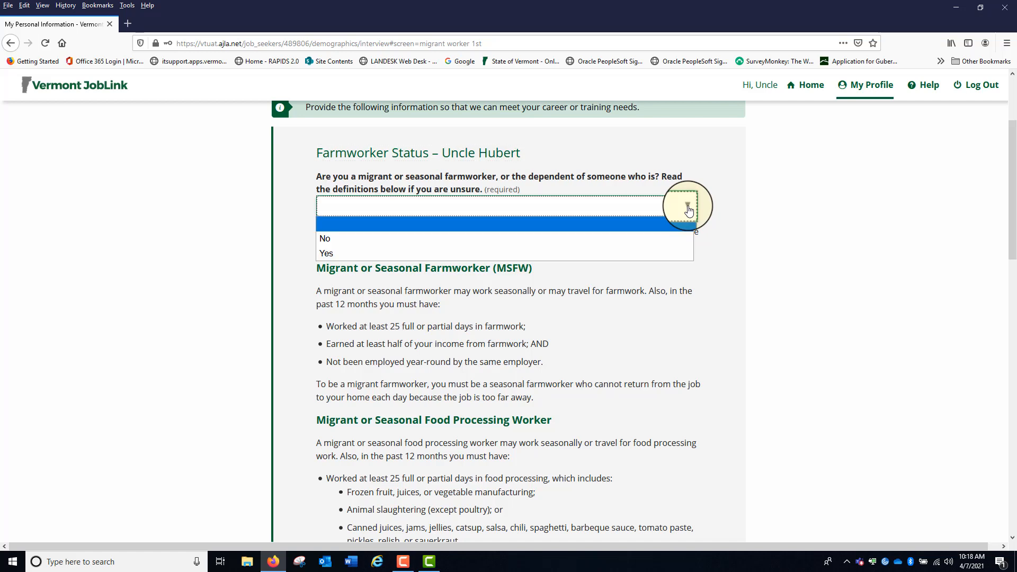
{"action": "left_click", "coordinate": [652, 238]}
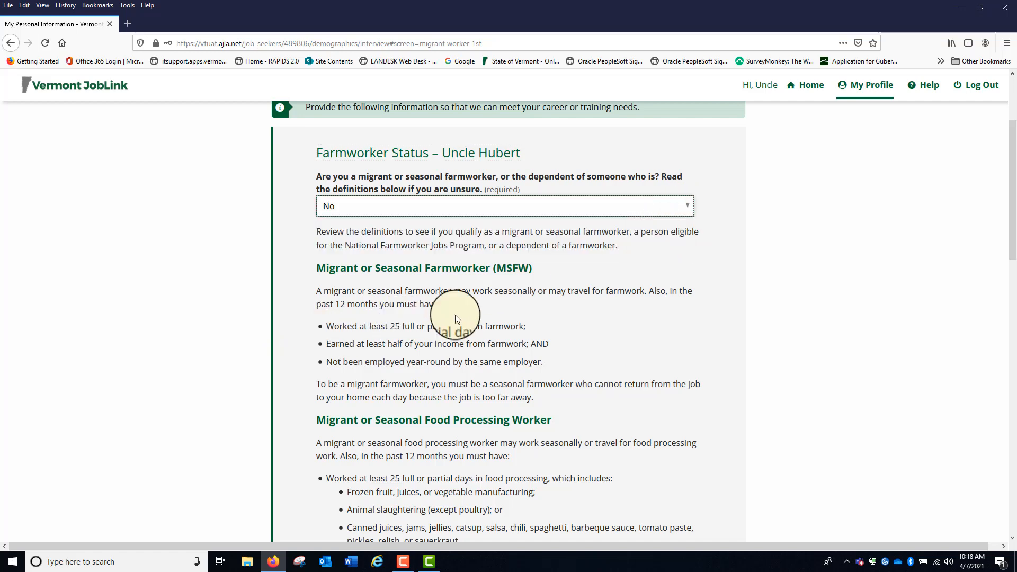
Review the farmworker and National Farmworker Jobs Program definitions and continue past the Farmworker Status page
{"action": "scroll", "coordinate": [453, 318], "scroll_direction": "down", "scroll_amount": 5}
{"action": "scroll", "coordinate": [450, 284], "scroll_direction": "down", "scroll_amount": 4}
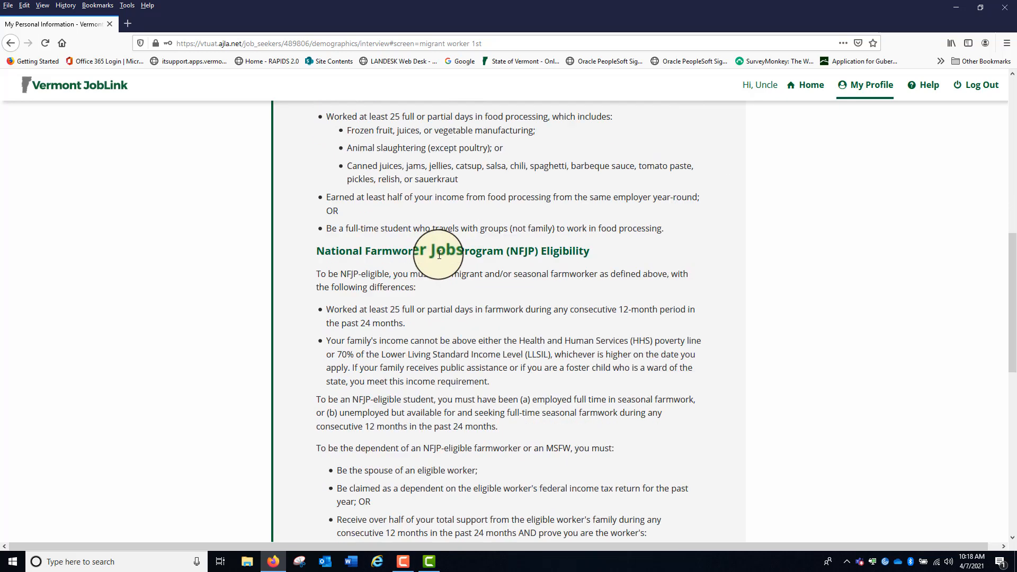
{"action": "scroll", "coordinate": [561, 206], "scroll_direction": "down", "scroll_amount": 6}
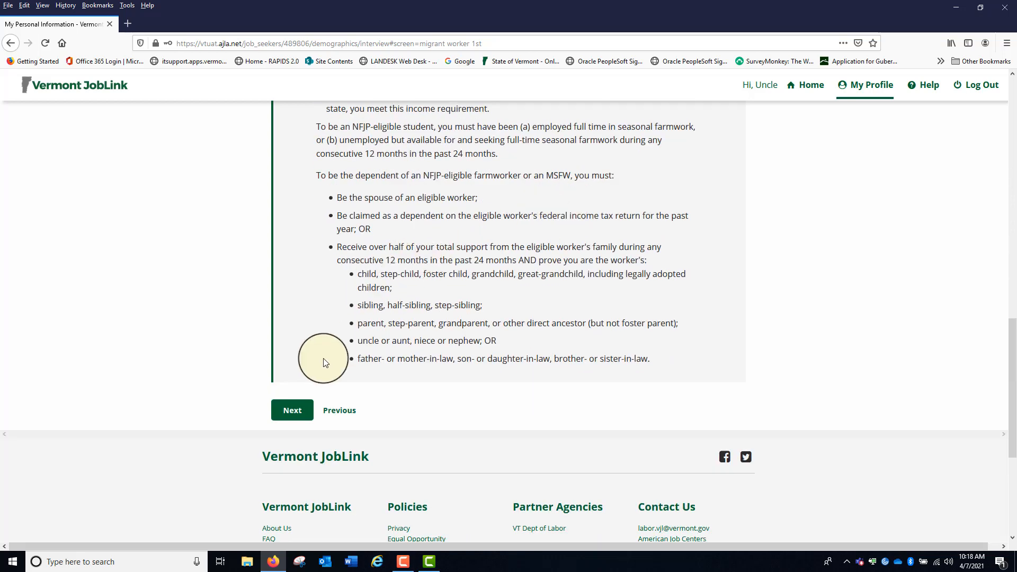
{"action": "left_click", "coordinate": [295, 411]}
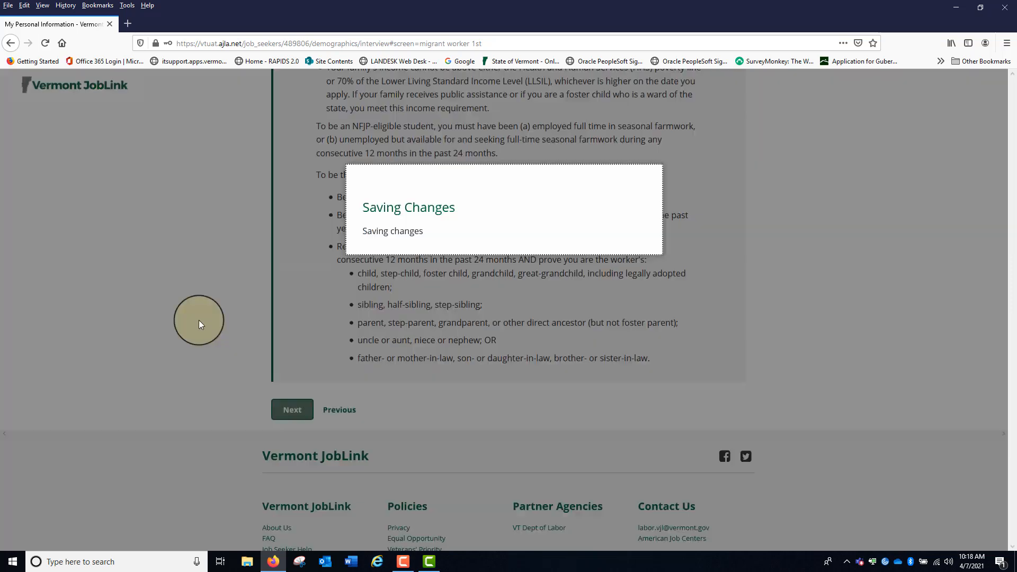
Set current employment status to Employed, total weeks unemployed to N/A, and answer No to being an underemployed worker
{"action": "scroll", "coordinate": [802, 281], "scroll_direction": "down", "scroll_amount": 3}
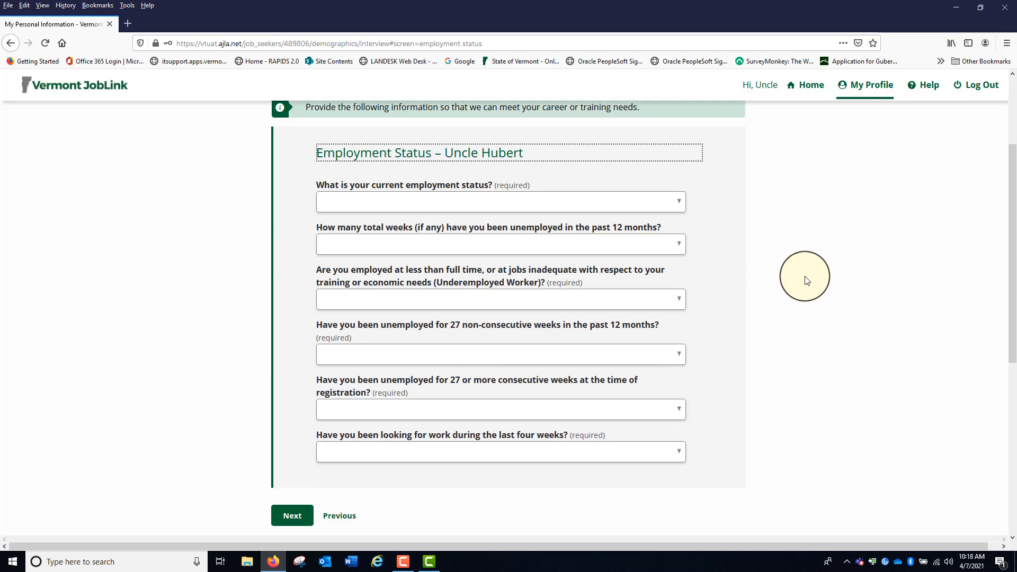
{"action": "left_click", "coordinate": [679, 205]}
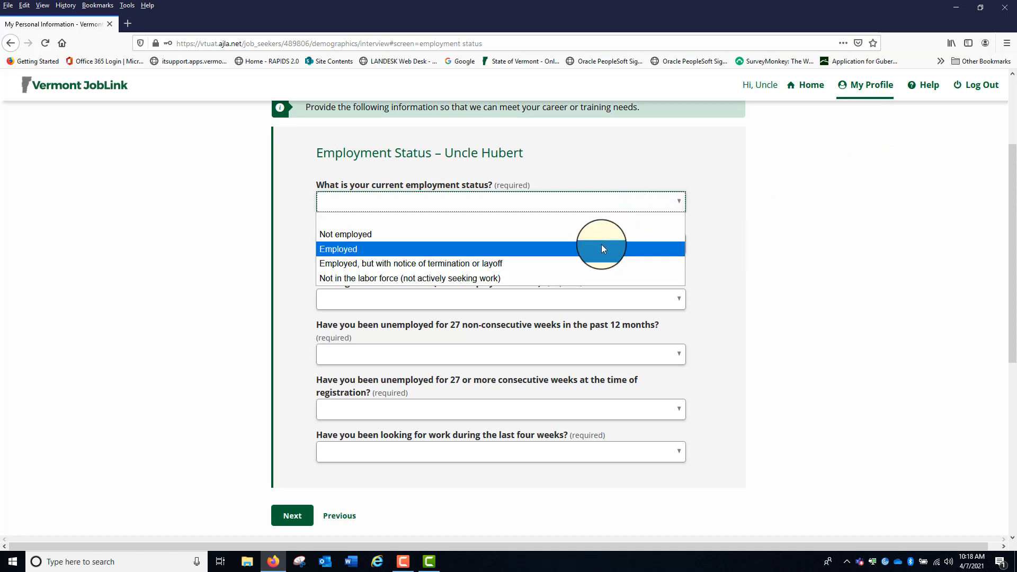
{"action": "left_click", "coordinate": [601, 249]}
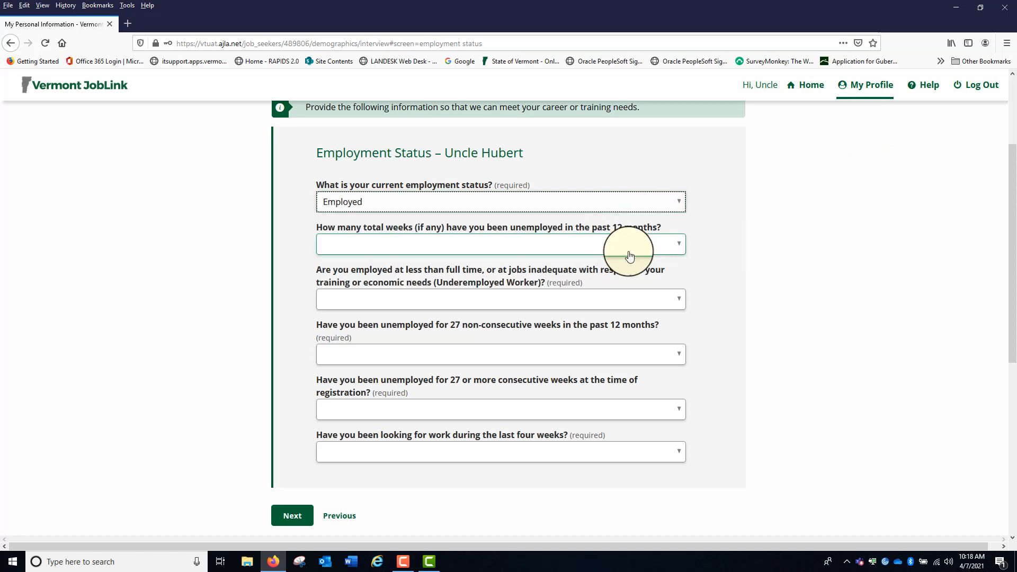
{"action": "left_click", "coordinate": [680, 247]}
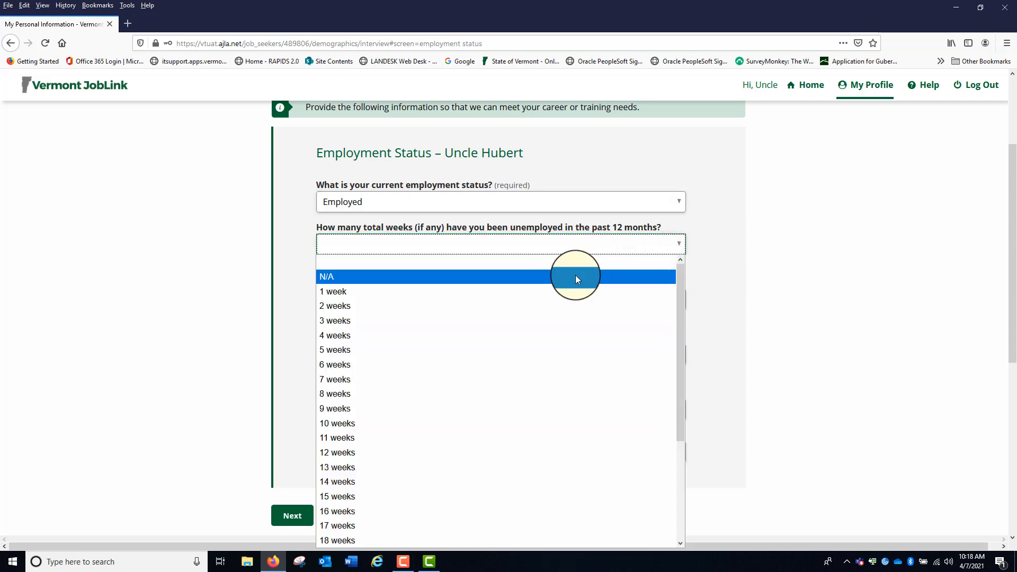
{"action": "left_click", "coordinate": [575, 276]}
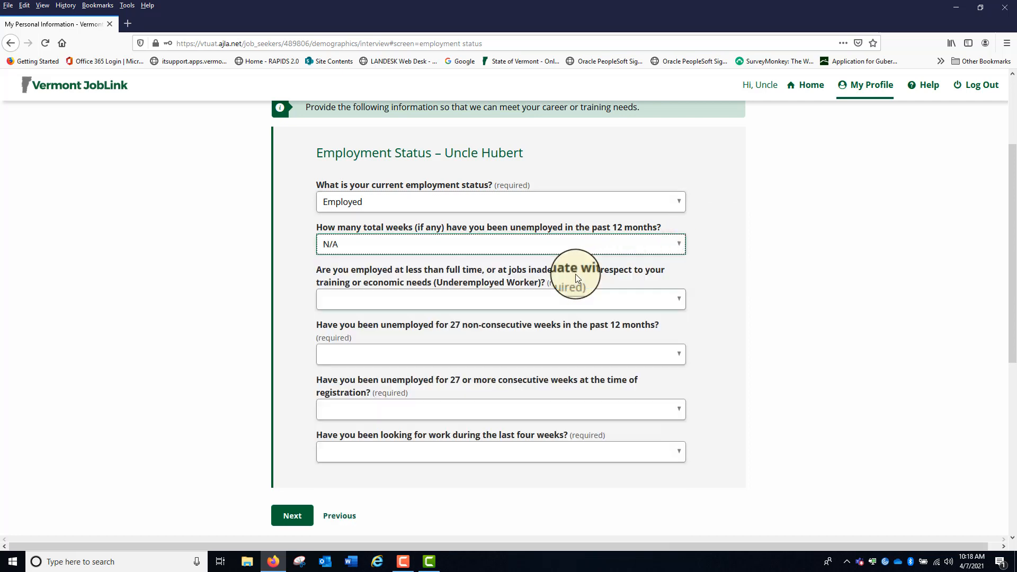
{"action": "left_click", "coordinate": [680, 305]}
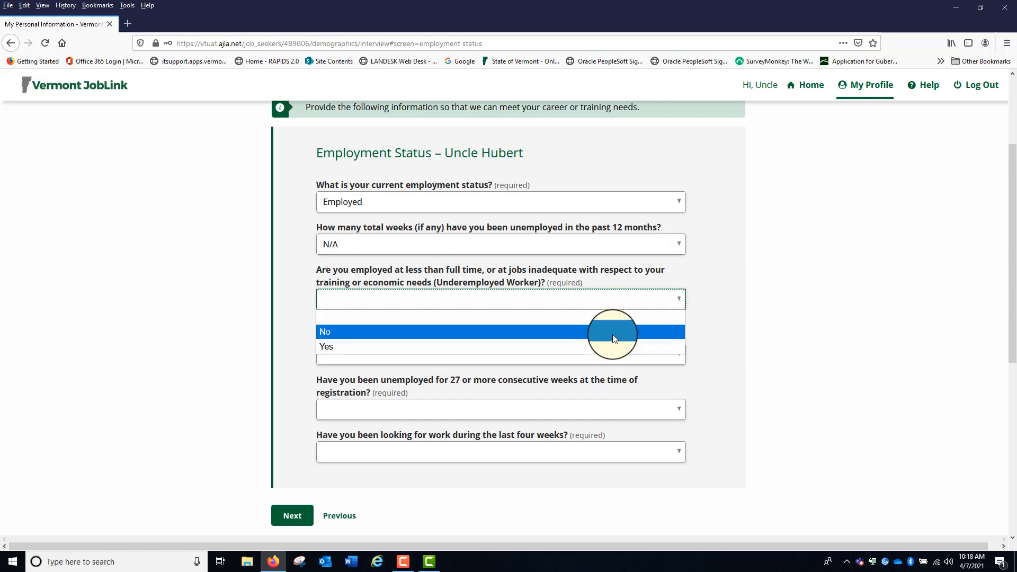
{"action": "left_click", "coordinate": [609, 331]}
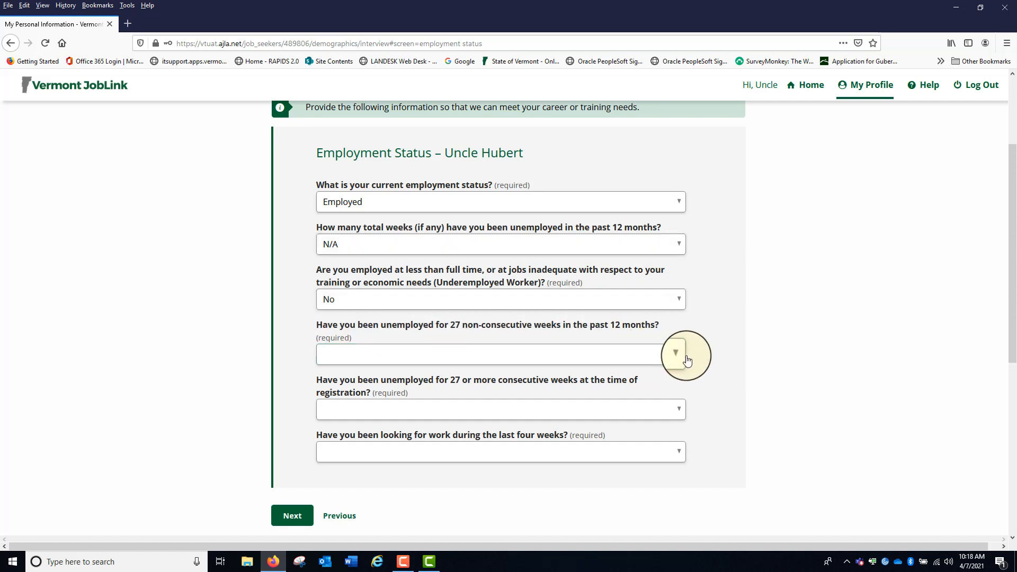
Answer No to both 27-week unemployment questions and to looking for work in the last four weeks, and continue to the next page
{"action": "left_click", "coordinate": [678, 355]}
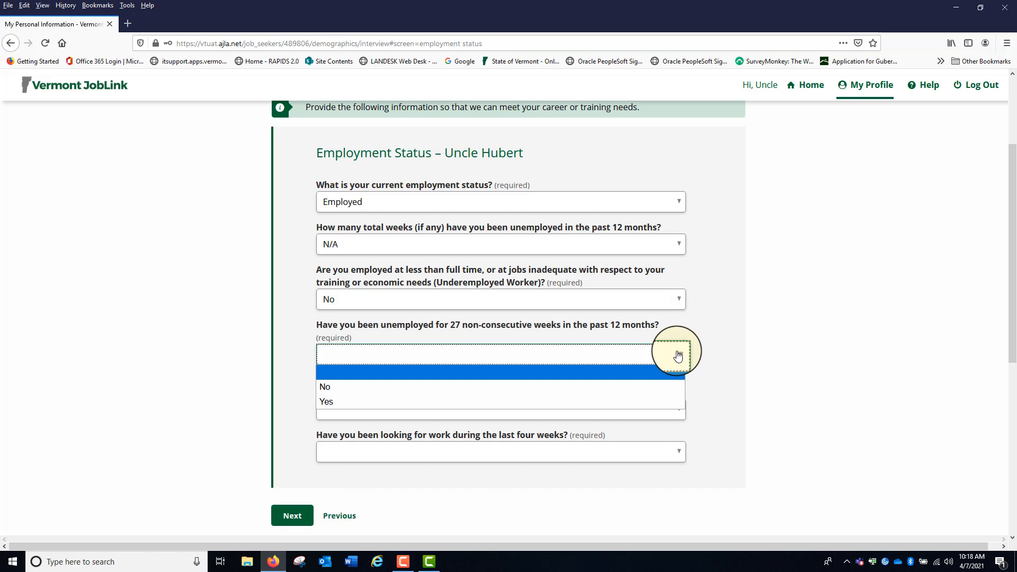
{"action": "left_click", "coordinate": [535, 387]}
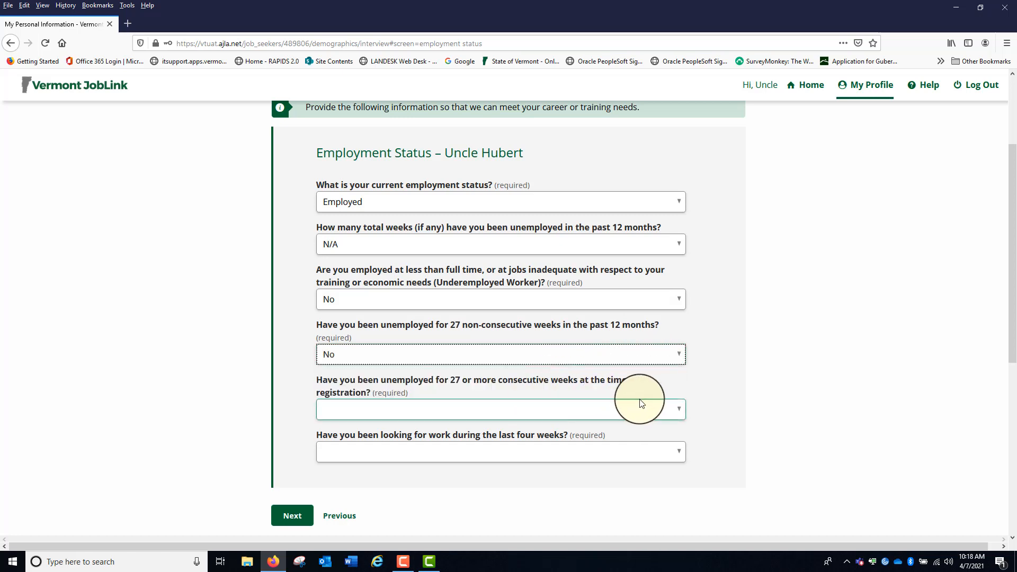
{"action": "left_click", "coordinate": [680, 415]}
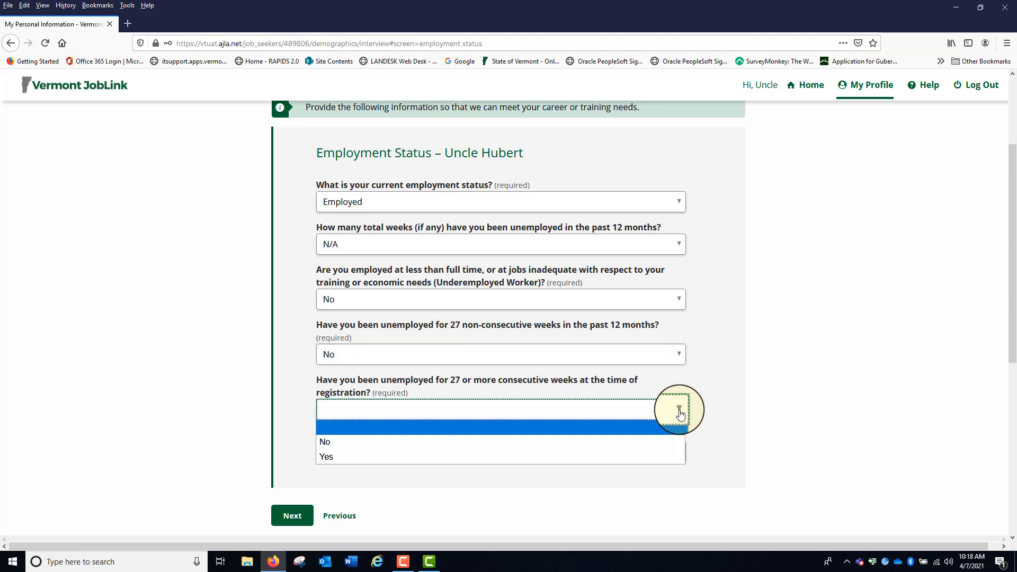
{"action": "left_click", "coordinate": [406, 445]}
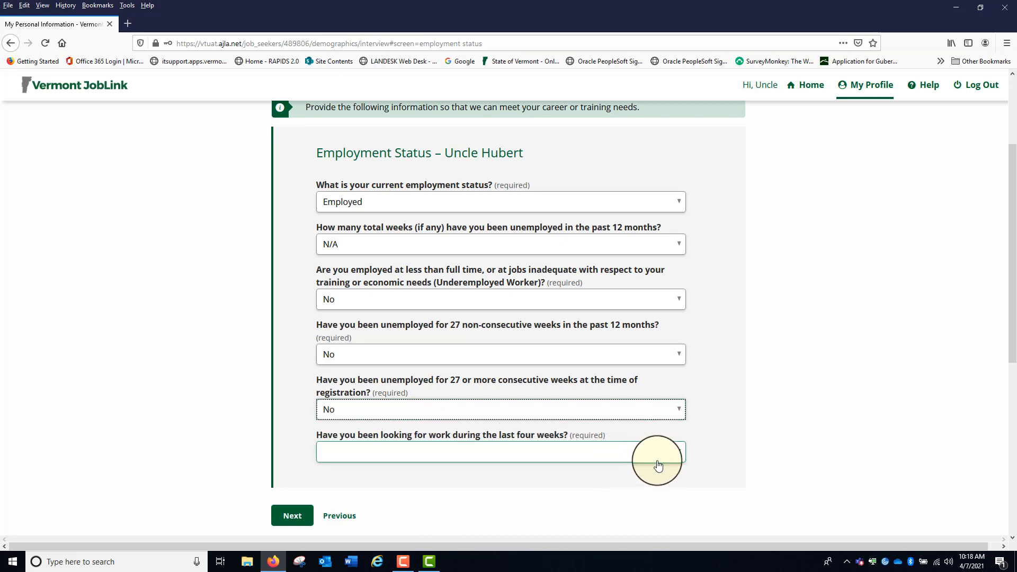
{"action": "left_click", "coordinate": [677, 450]}
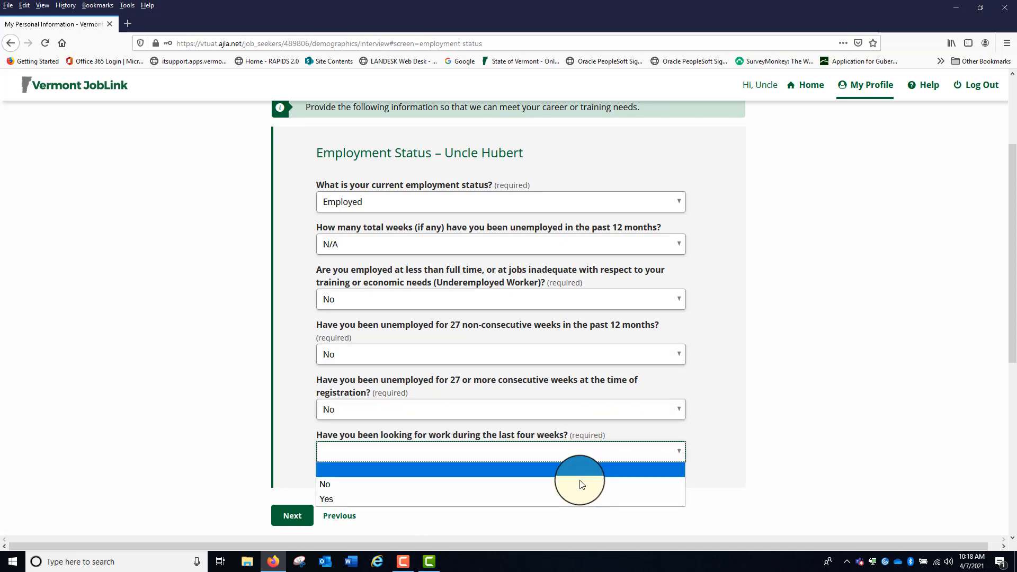
{"action": "left_click", "coordinate": [479, 485]}
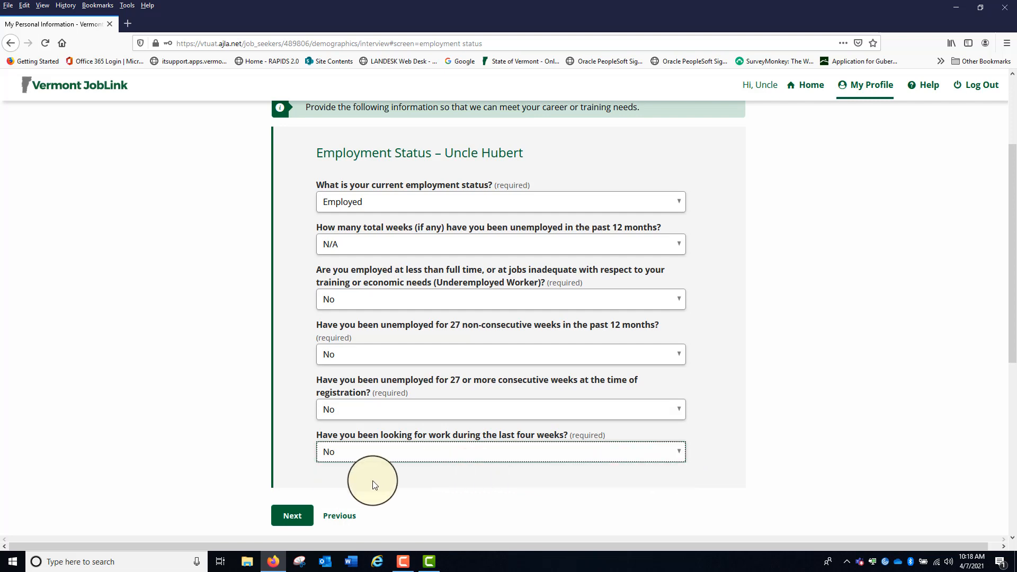
{"action": "left_click", "coordinate": [287, 519]}
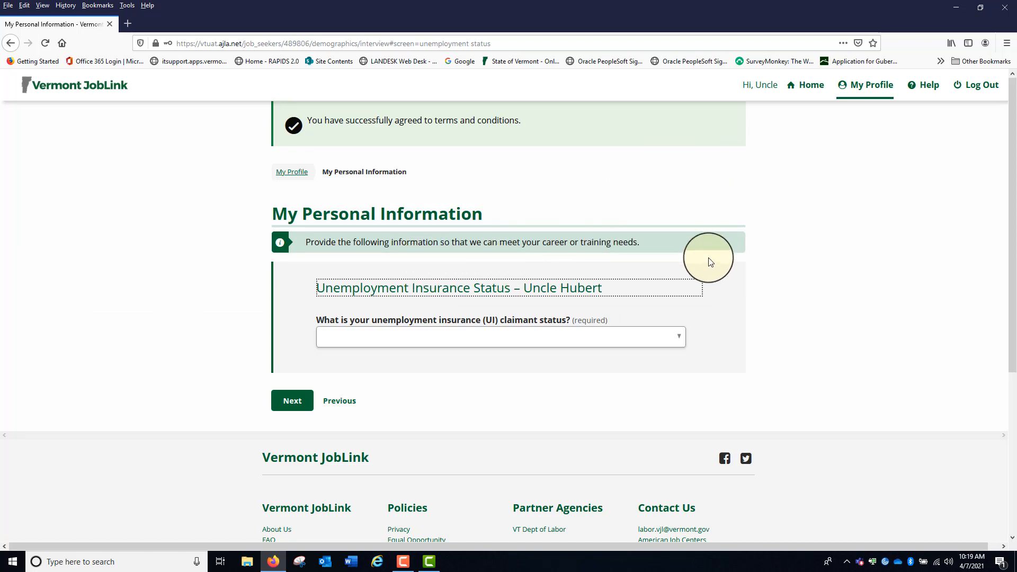
Set the unemployment insurance claimant status to Not receiving UI benefits and continue to the next page
{"action": "left_click", "coordinate": [680, 340]}
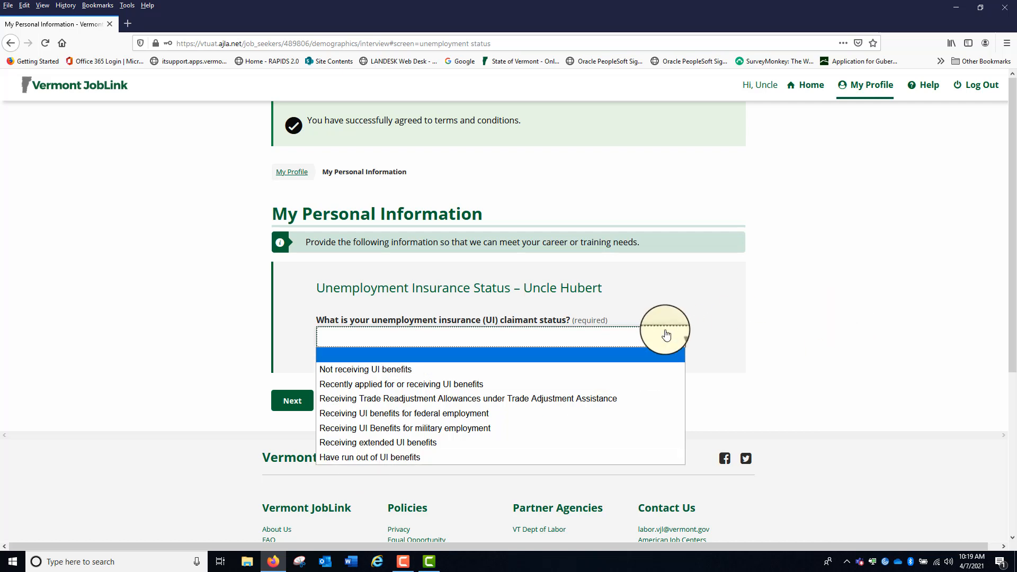
{"action": "left_click", "coordinate": [362, 369]}
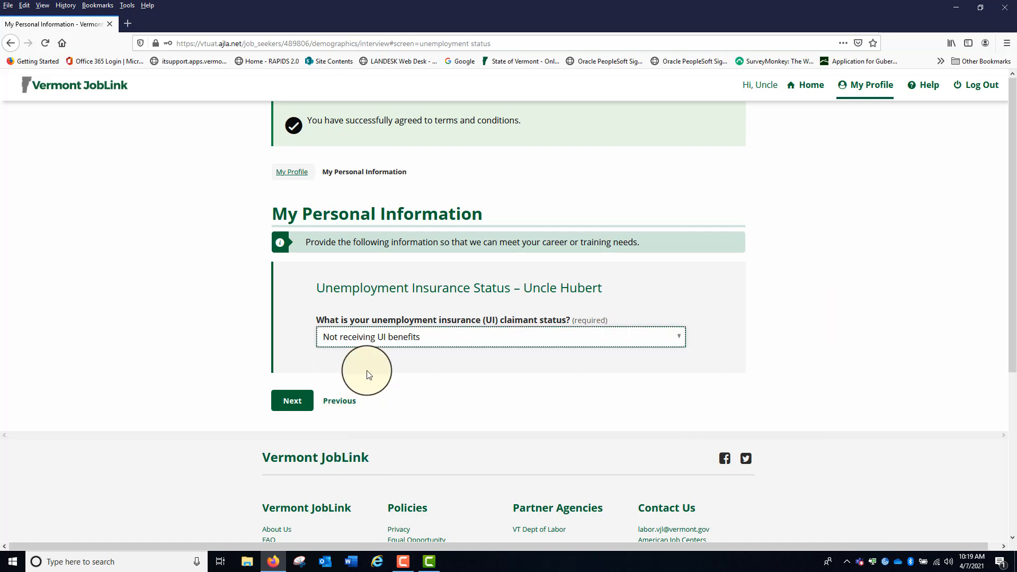
{"action": "left_click", "coordinate": [288, 405]}
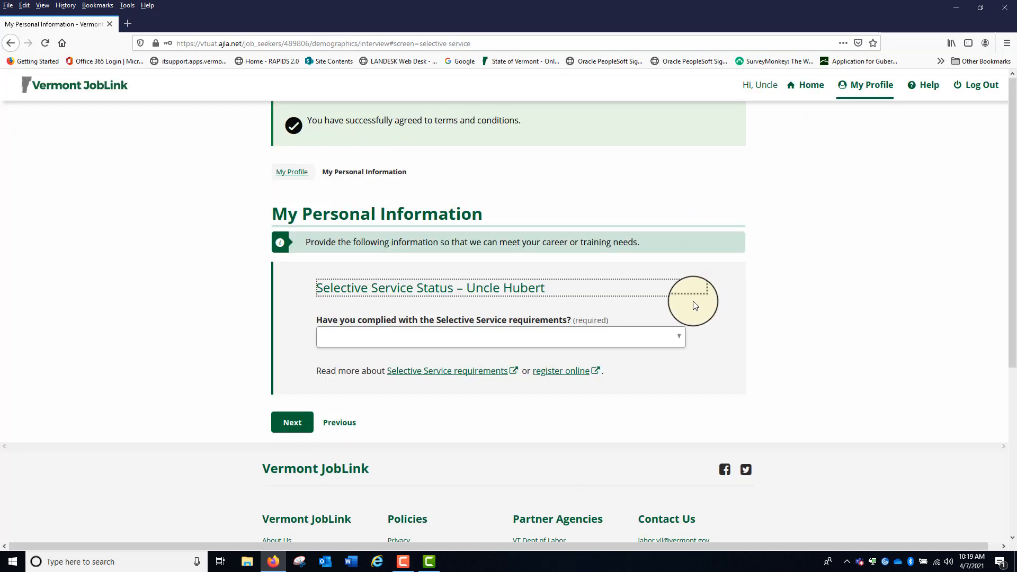
Answer Yes to having complied with the Selective Service requirements and continue to the next page
{"action": "left_click", "coordinate": [677, 339]}
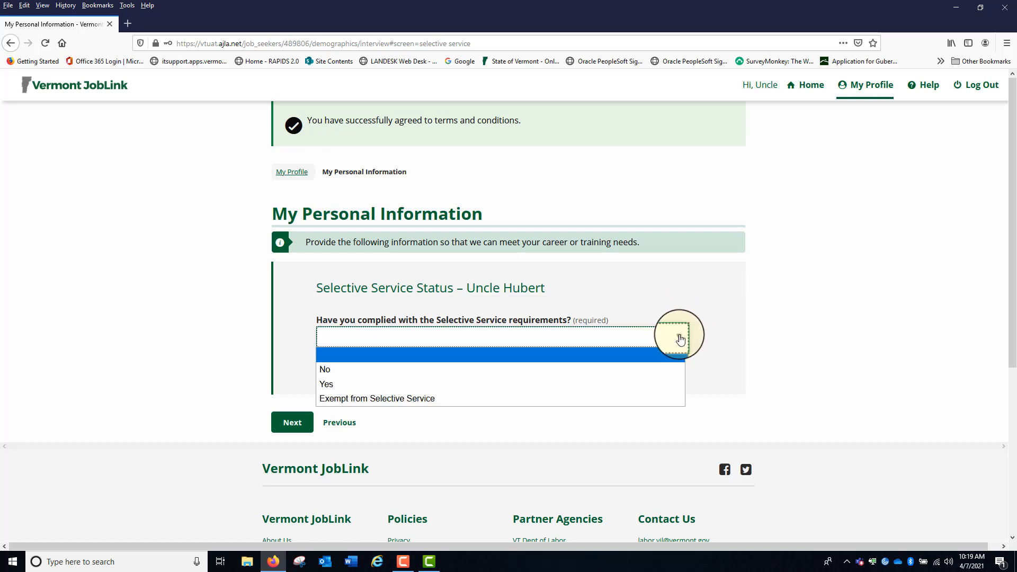
{"action": "left_click", "coordinate": [508, 383]}
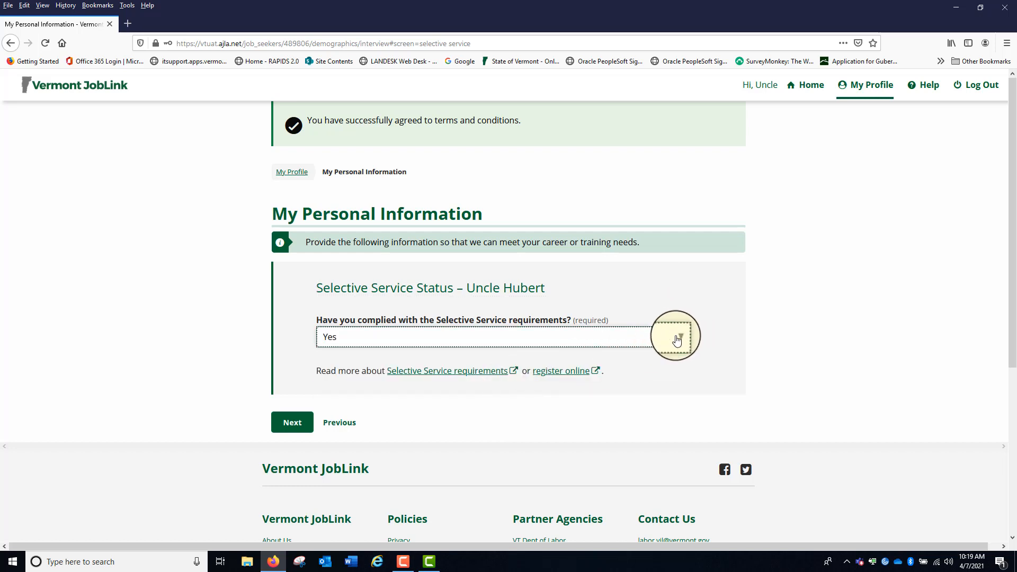
{"action": "left_click", "coordinate": [677, 339]}
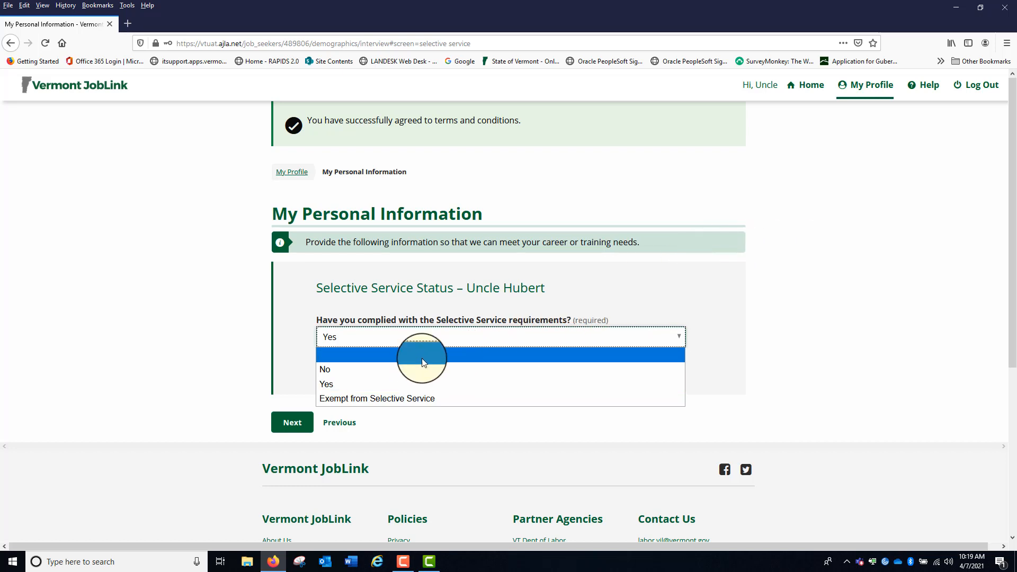
{"action": "left_click", "coordinate": [363, 385]}
{"action": "left_click", "coordinate": [280, 433]}
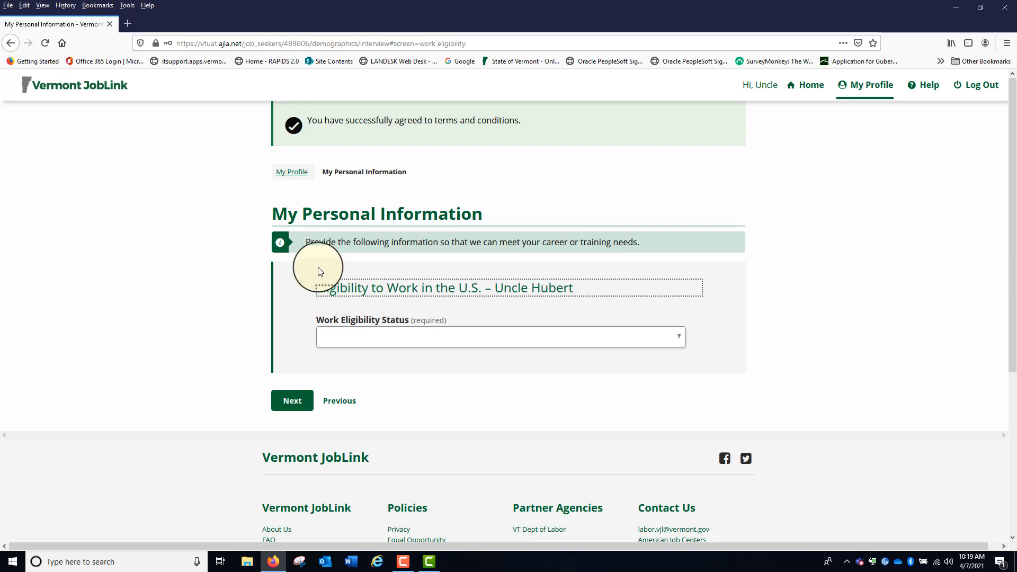
Set the Work Eligibility Status to U.S. citizen and continue to the next page
{"action": "left_click", "coordinate": [676, 336]}
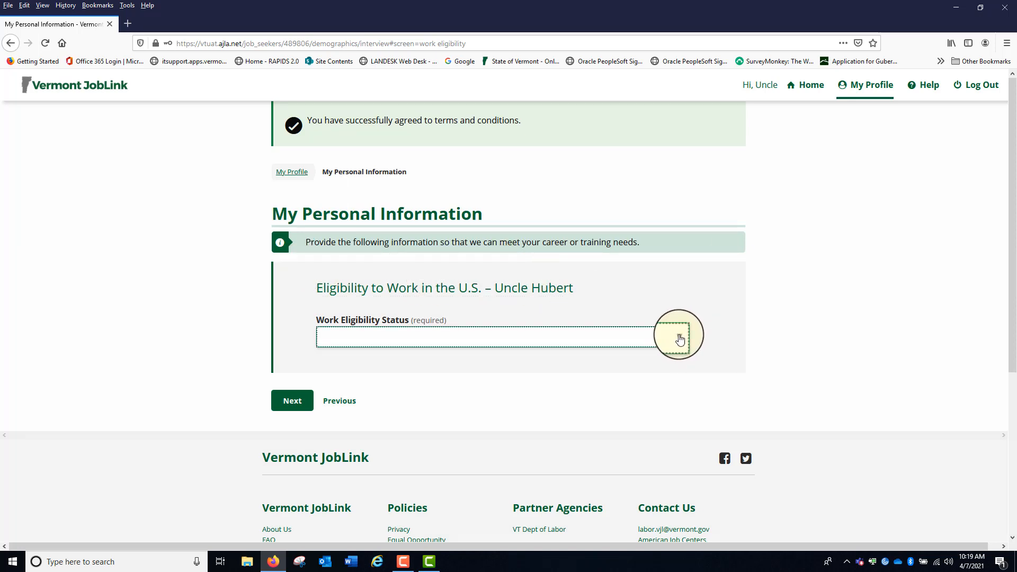
{"action": "left_click", "coordinate": [492, 369]}
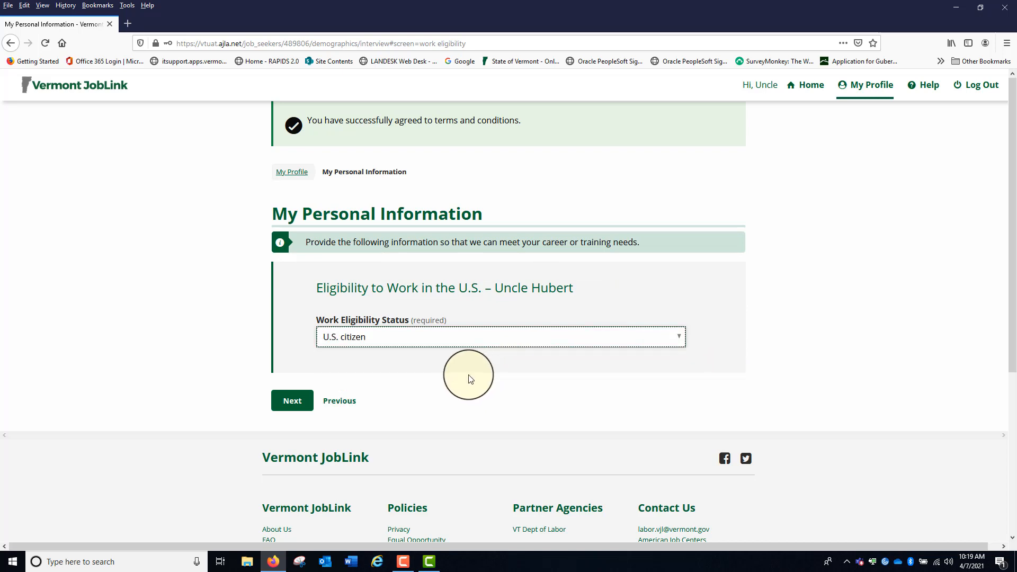
{"action": "left_click", "coordinate": [680, 339]}
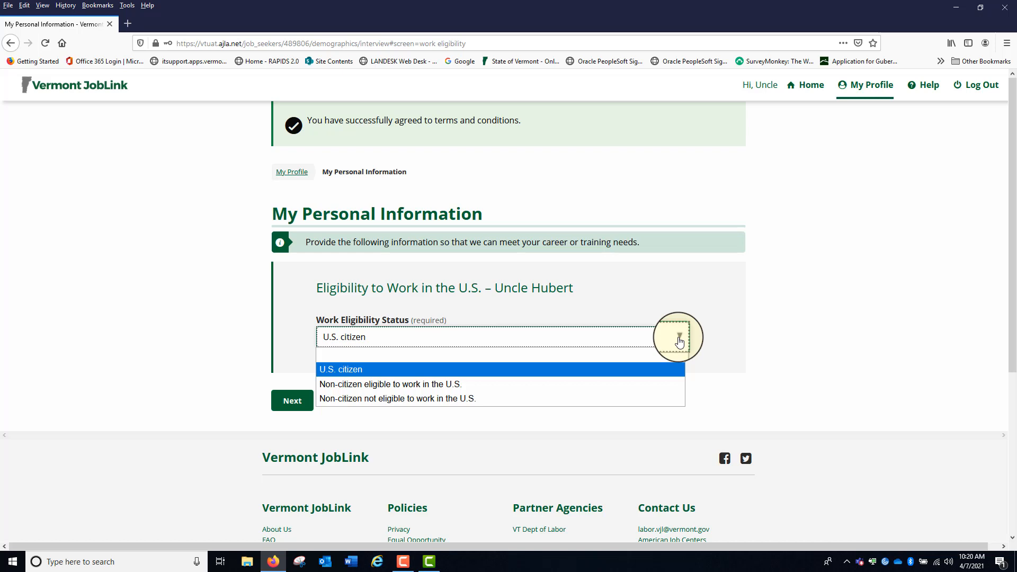
{"action": "left_click", "coordinate": [622, 338]}
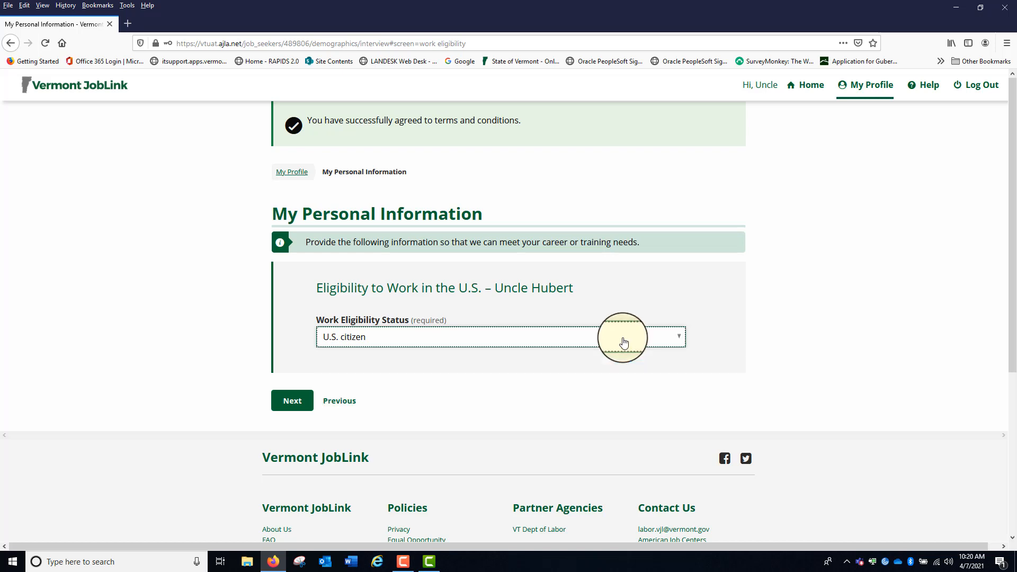
{"action": "left_click", "coordinate": [286, 407]}
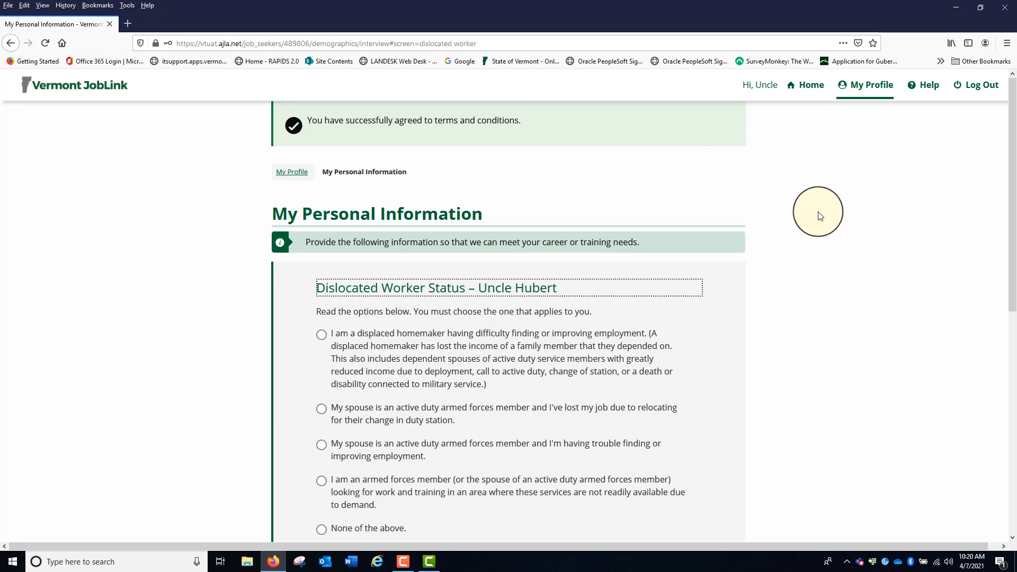
Choose None of the above for the Dislocated Worker Status and continue to the next page
{"action": "scroll", "coordinate": [820, 213], "scroll_direction": "down", "scroll_amount": 3}
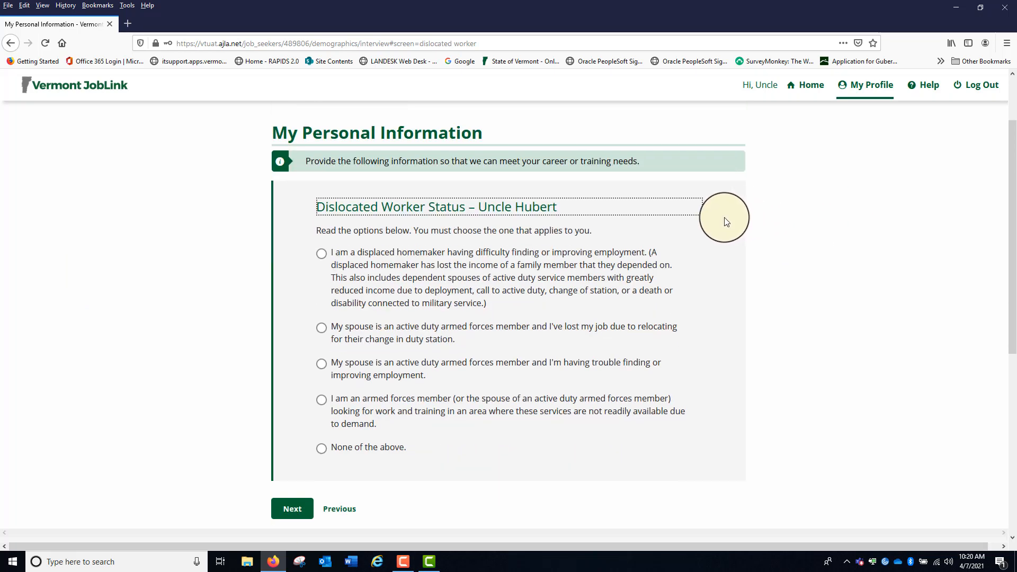
{"action": "scroll", "coordinate": [727, 220], "scroll_direction": "down", "scroll_amount": 2}
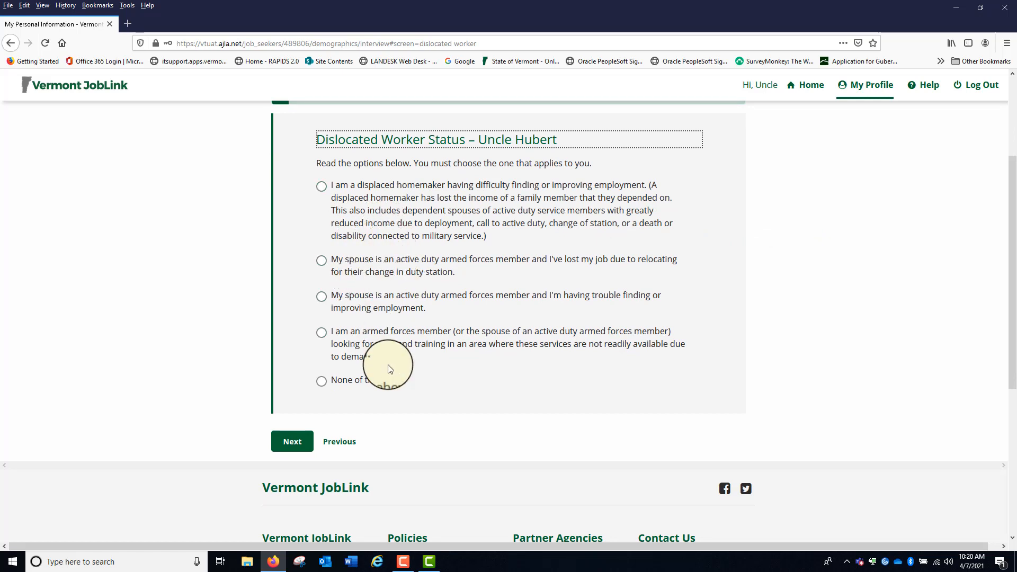
{"action": "left_click", "coordinate": [322, 381]}
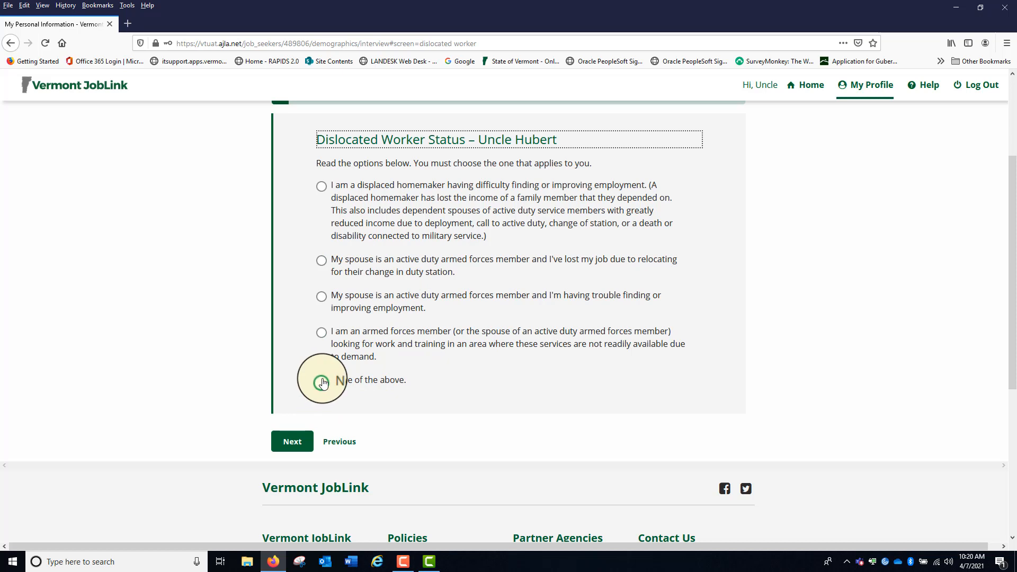
{"action": "left_click", "coordinate": [299, 454]}
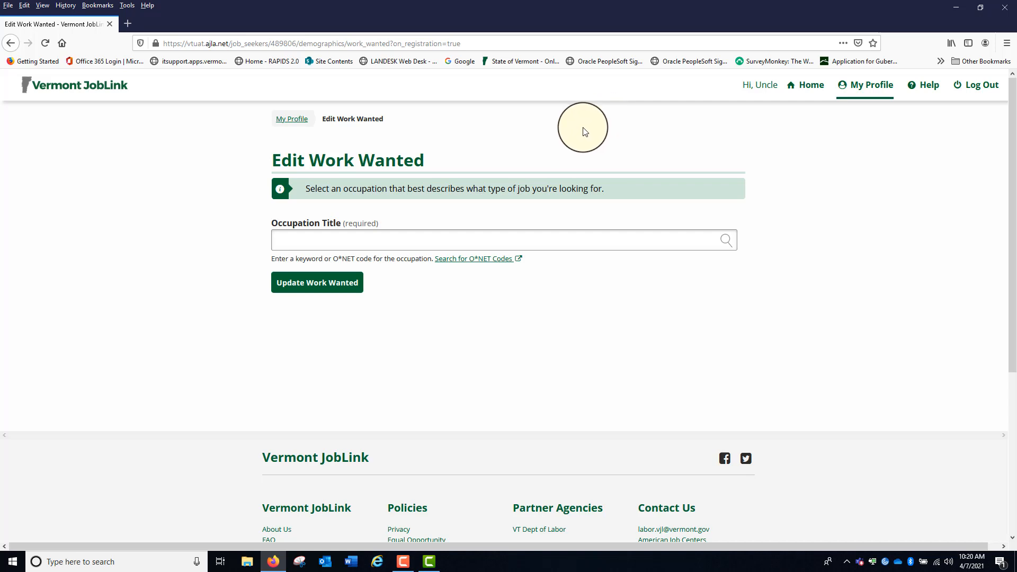
Search occupations for "retail", choose Retail Sales Manager: First-Line Supervisors of Retail Sales Workers, and save it as the work wanted
{"action": "left_click", "coordinate": [291, 241]}
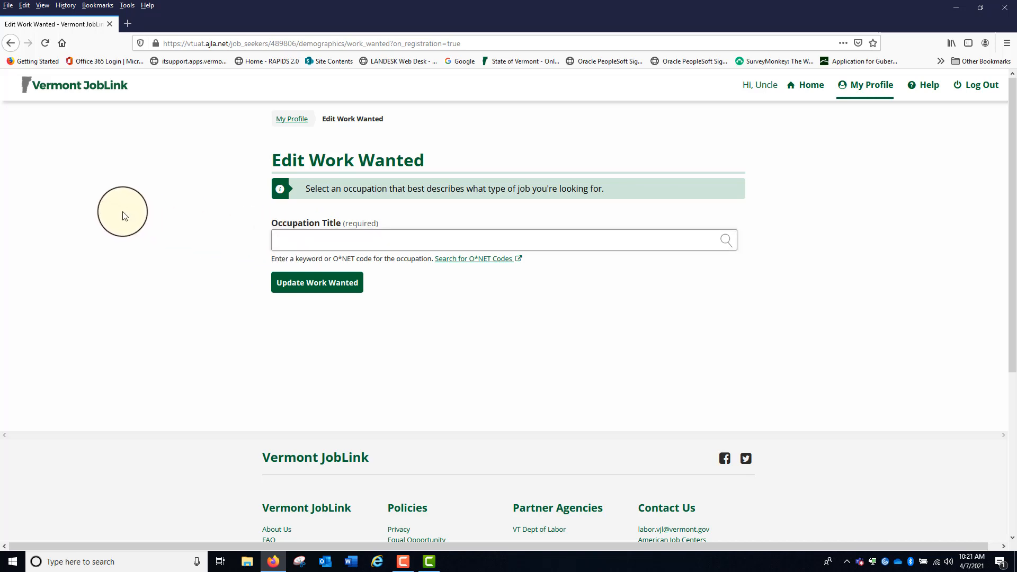
{"action": "type", "text": "r"}
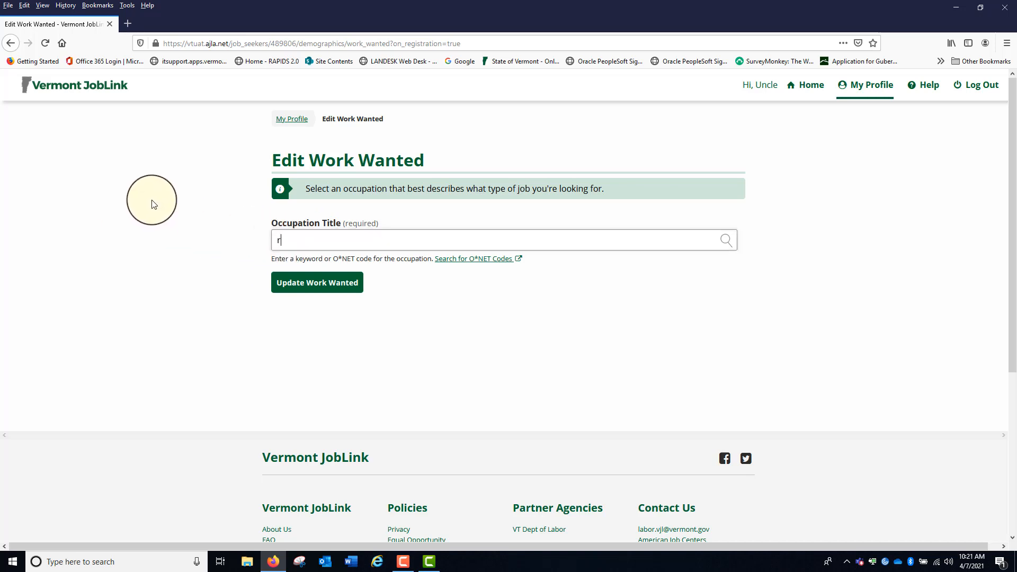
{"action": "type", "text": "etail"}
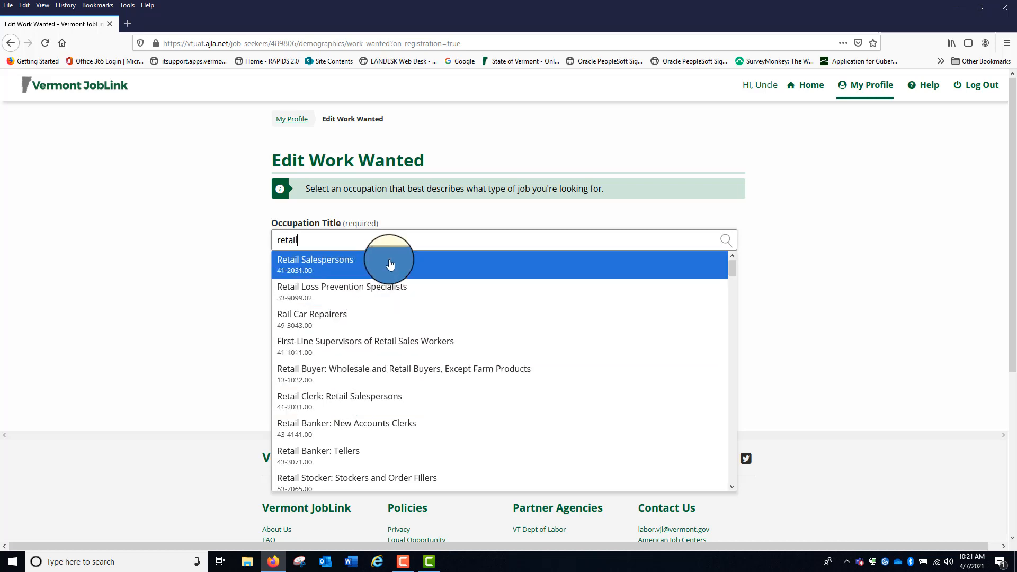
{"action": "scroll", "coordinate": [612, 299], "scroll_direction": "down", "scroll_amount": 3}
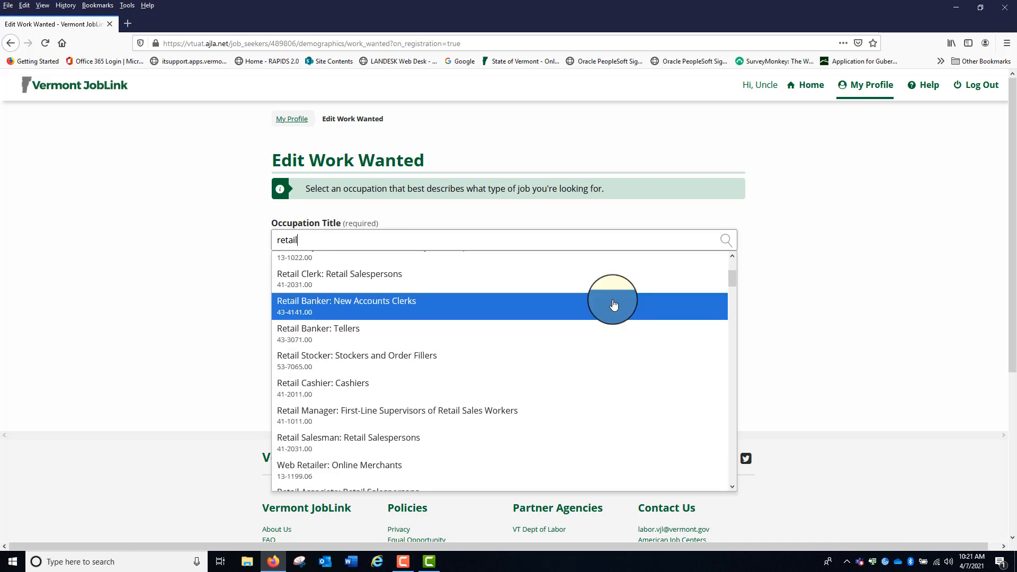
{"action": "scroll", "coordinate": [612, 303], "scroll_direction": "down", "scroll_amount": 3}
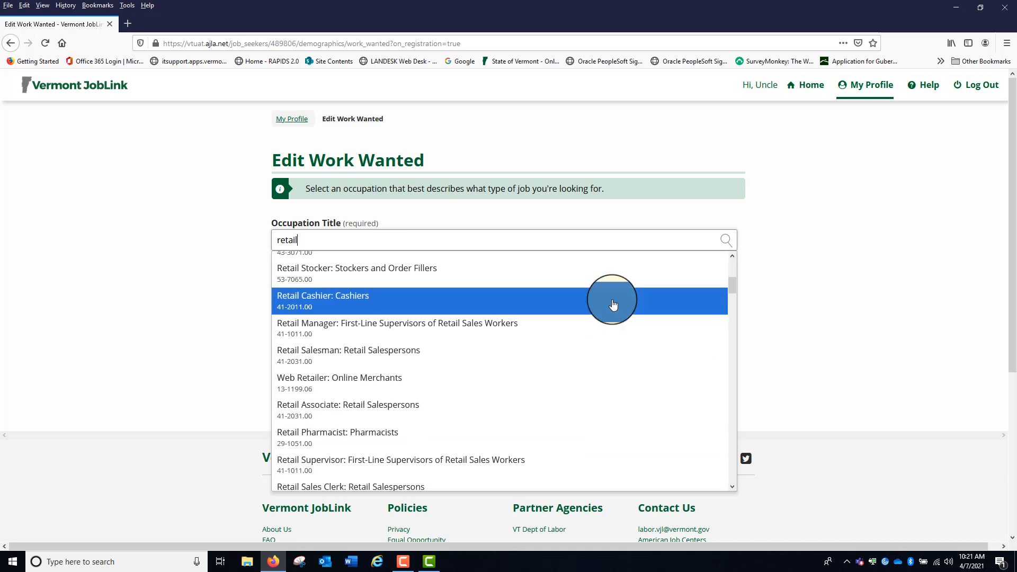
{"action": "scroll", "coordinate": [613, 304], "scroll_direction": "down", "scroll_amount": 2}
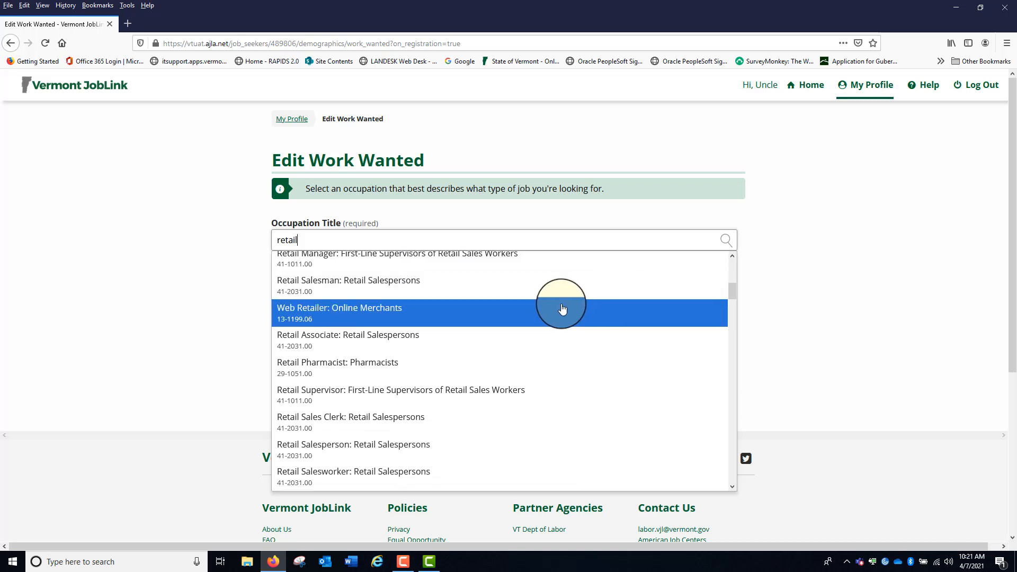
{"action": "scroll", "coordinate": [556, 309], "scroll_direction": "down", "scroll_amount": 5}
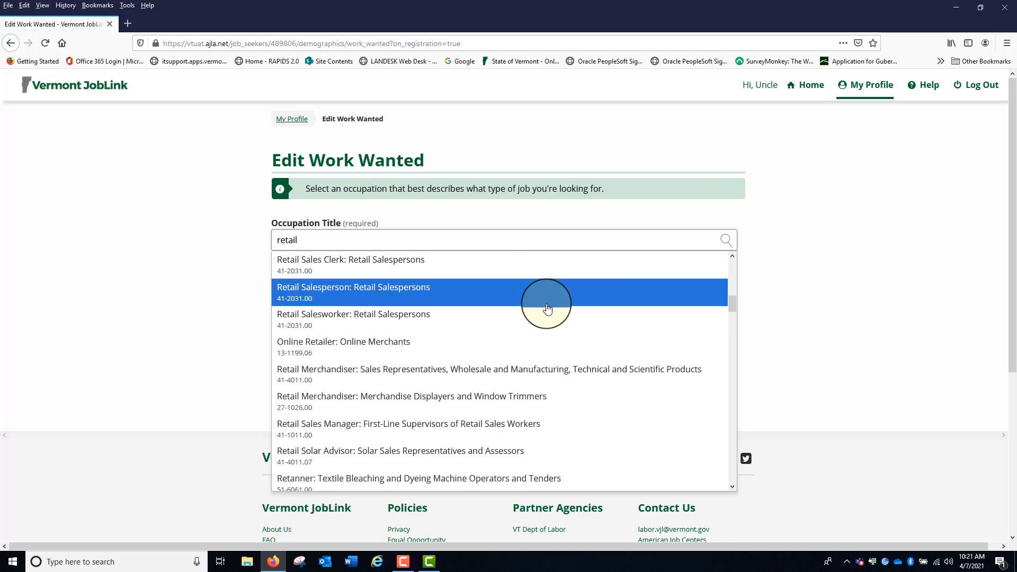
{"action": "scroll", "coordinate": [547, 309], "scroll_direction": "down", "scroll_amount": 3}
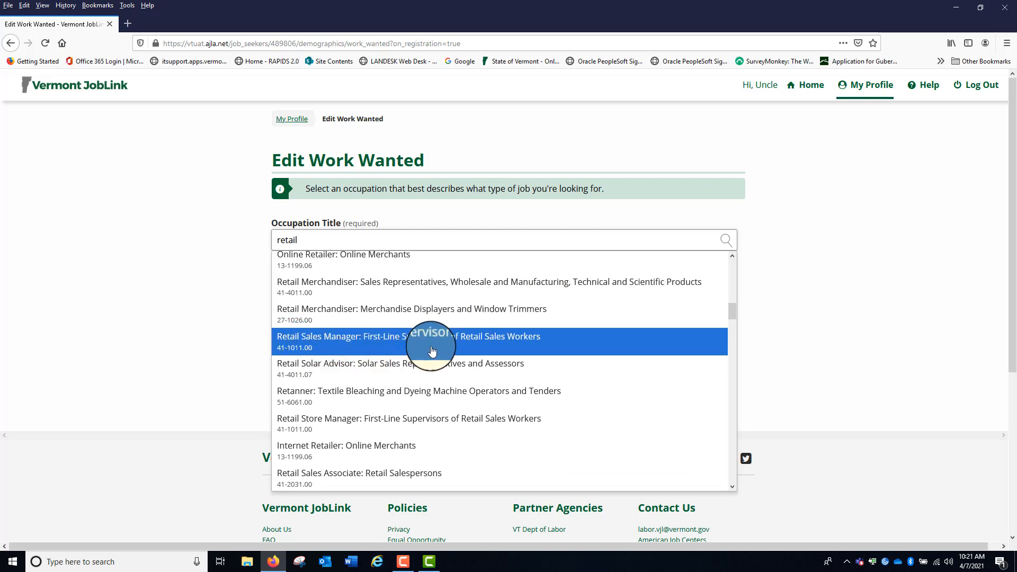
{"action": "left_click", "coordinate": [351, 345]}
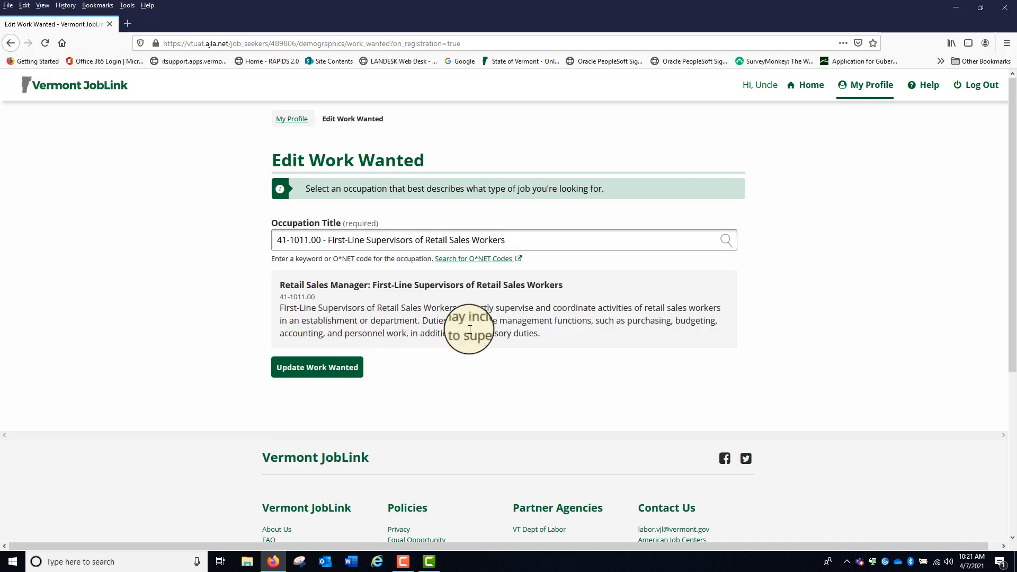
{"action": "left_click", "coordinate": [331, 370]}
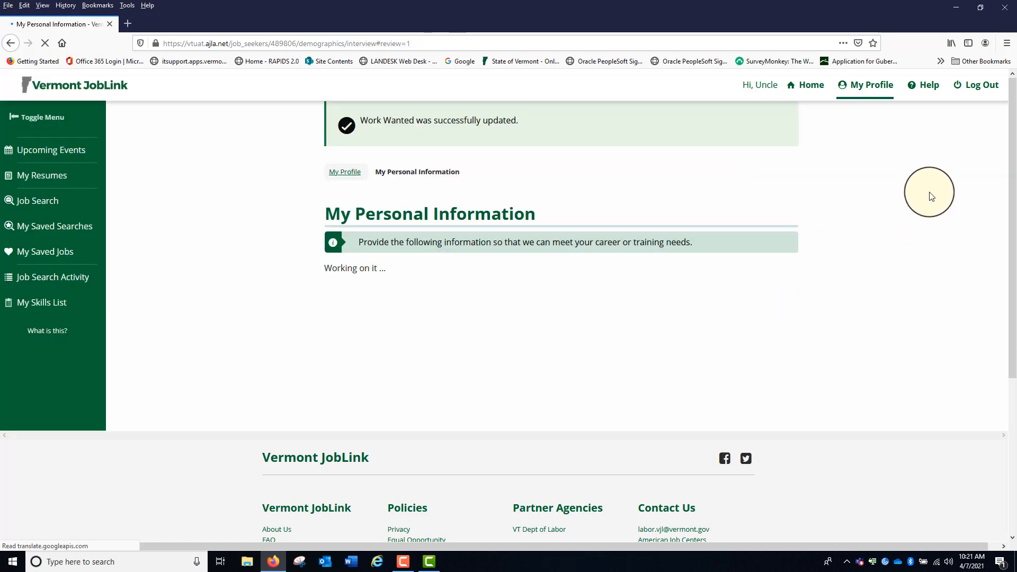
Review the personal information summary through the Work Wanted section and continue to finish the registration
{"action": "scroll", "coordinate": [932, 194], "scroll_direction": "down", "scroll_amount": 20}
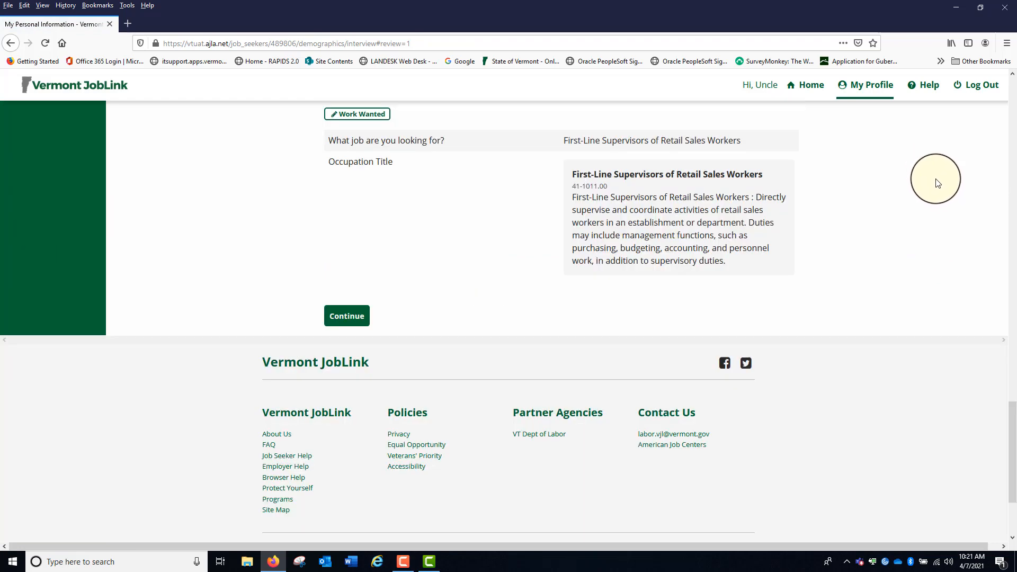
{"action": "scroll", "coordinate": [936, 186], "scroll_direction": "up", "scroll_amount": 3}
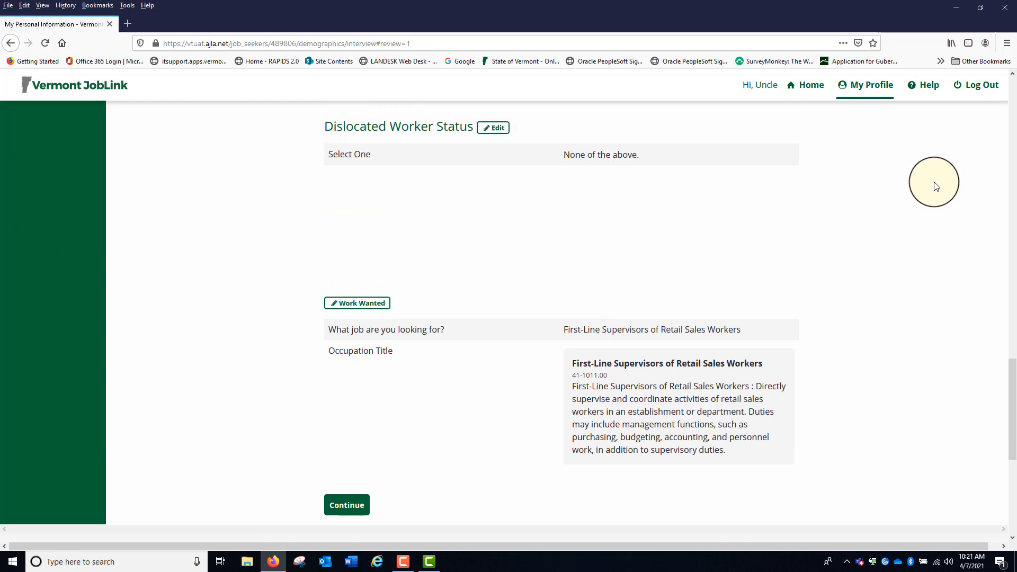
{"action": "scroll", "coordinate": [935, 186], "scroll_direction": "down", "scroll_amount": 3}
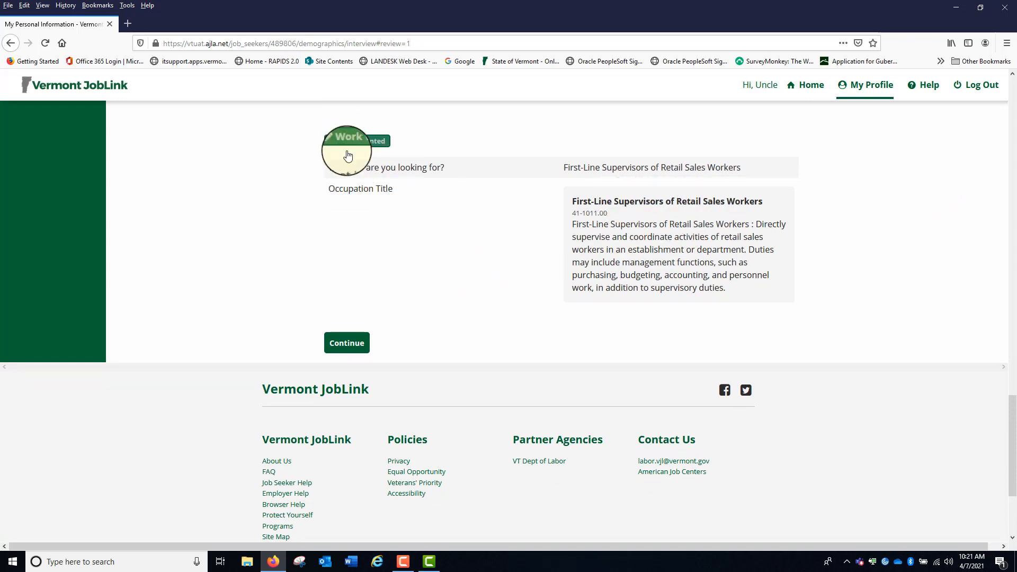
{"action": "left_click", "coordinate": [343, 345]}
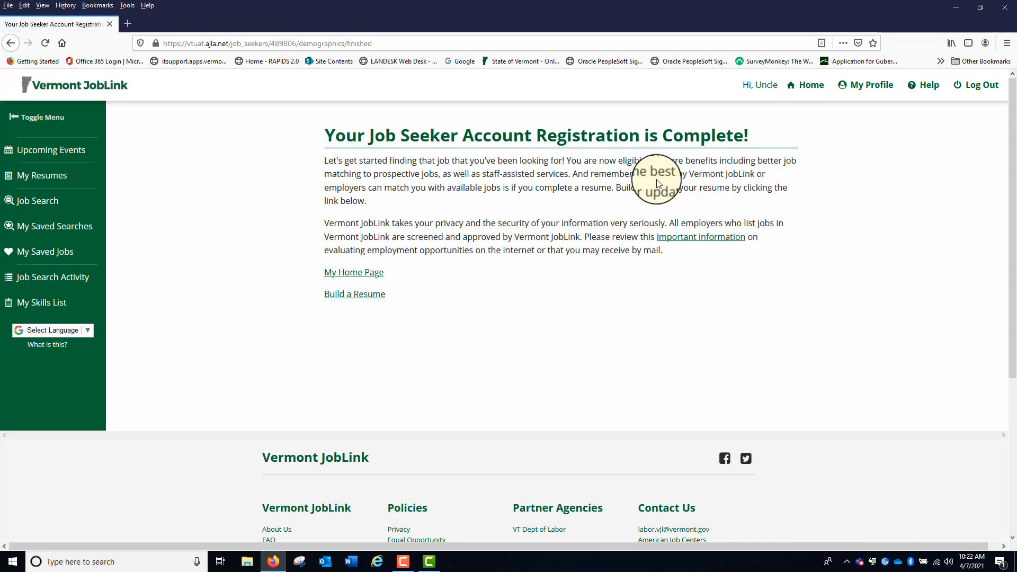
Go to the job seeker home page and look over its job search, events and resources sections
{"action": "left_click", "coordinate": [359, 274]}
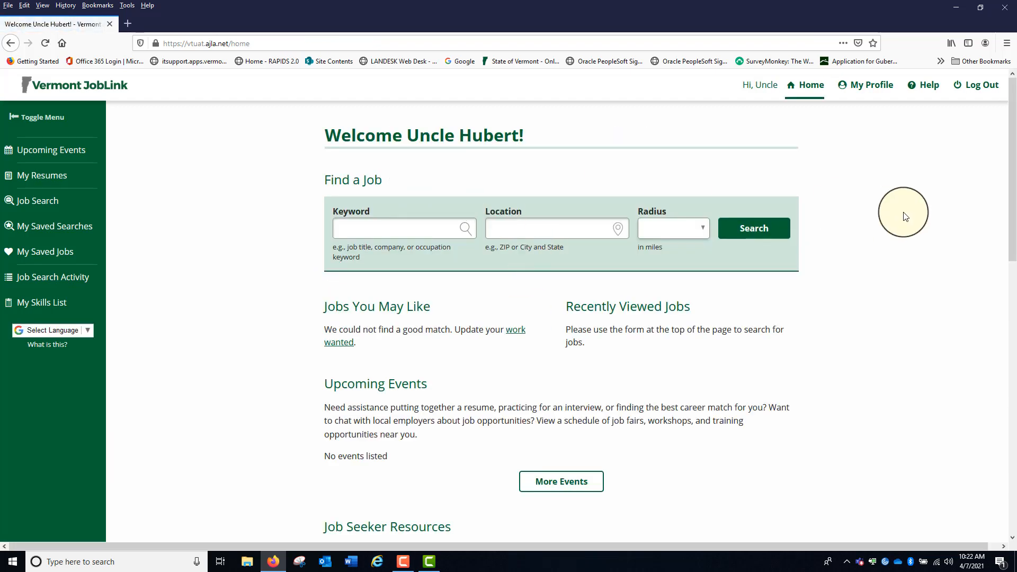
{"action": "scroll", "coordinate": [888, 174], "scroll_direction": "down", "scroll_amount": 3}
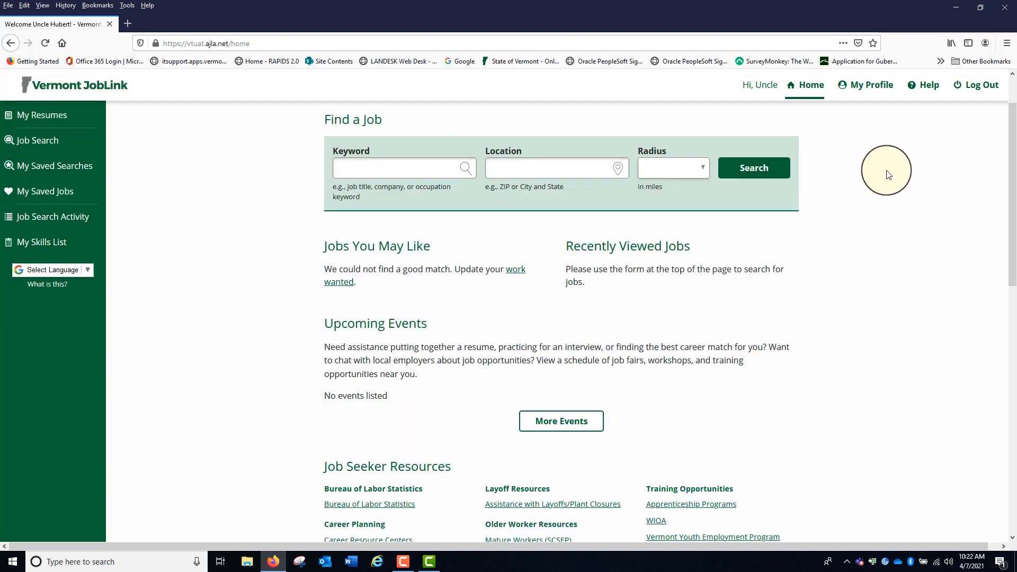
{"action": "scroll", "coordinate": [888, 174], "scroll_direction": "up", "scroll_amount": 3}
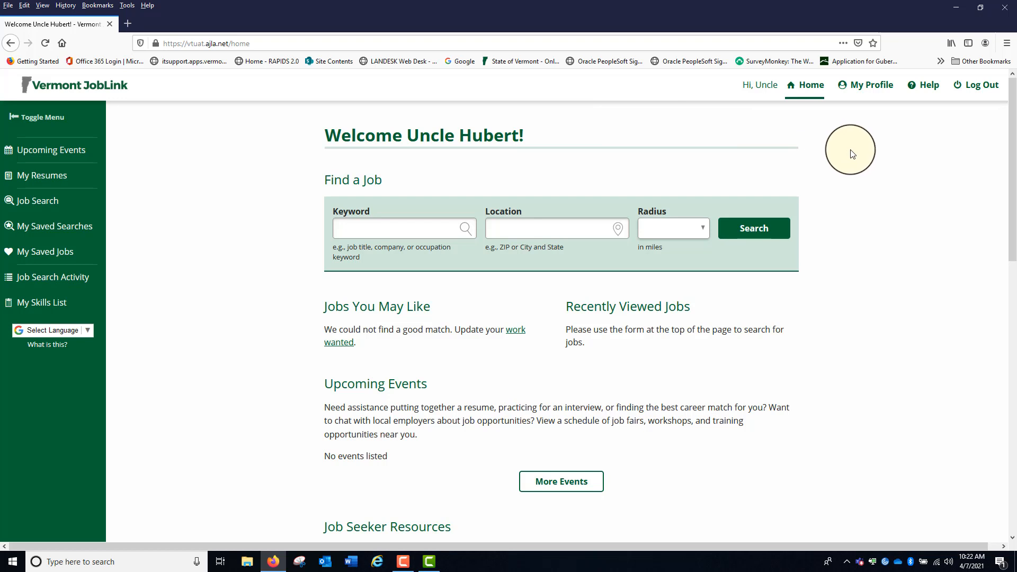
Open the account profile and review the account information, address book, job goals and notifications
{"action": "left_click", "coordinate": [873, 93]}
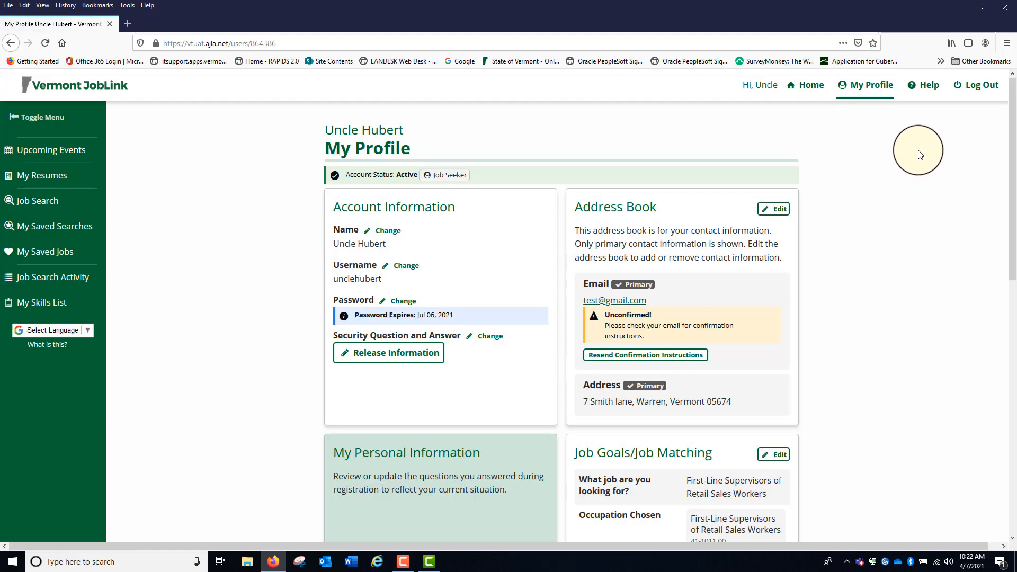
{"action": "scroll", "coordinate": [918, 153], "scroll_direction": "down", "scroll_amount": 2}
{"action": "scroll", "coordinate": [594, 204], "scroll_direction": "up", "scroll_amount": 2}
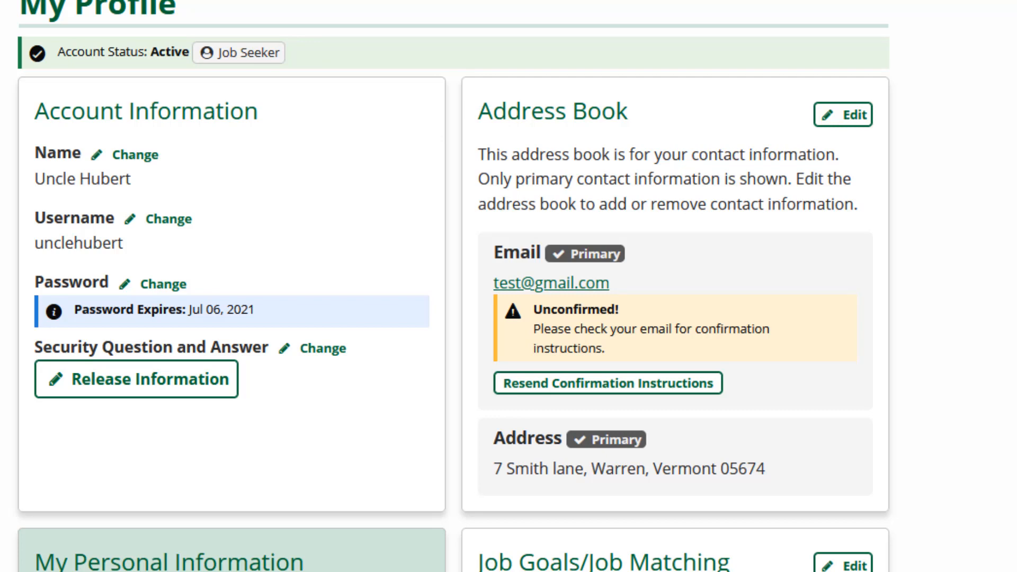
{"action": "scroll", "coordinate": [453, 286], "scroll_direction": "down", "scroll_amount": 5}
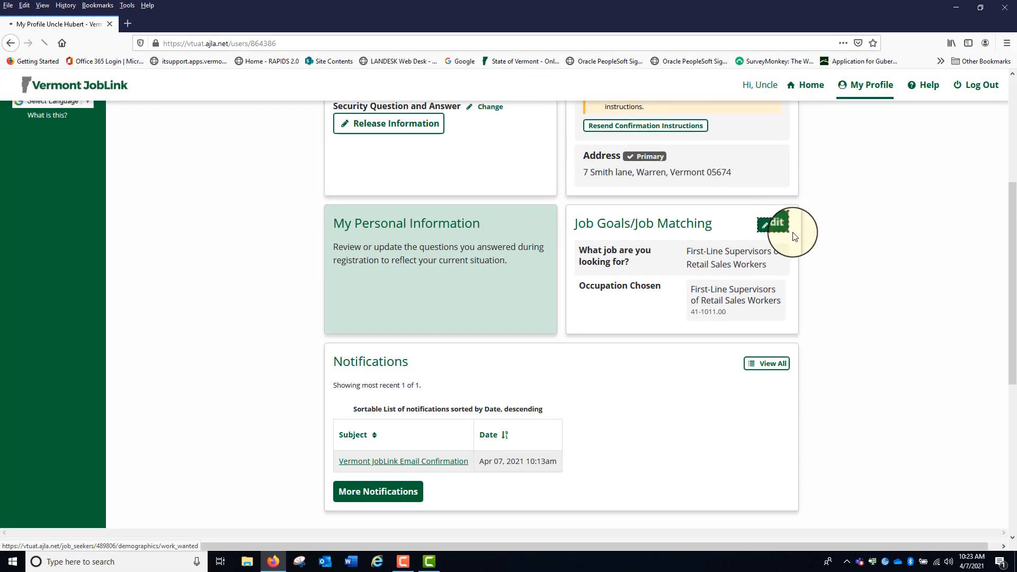
Change the Job Goals occupation to 51-9199.00 Production Workers, All Other, save it, and continue past the personal information summary
{"action": "left_click", "coordinate": [671, 233]}
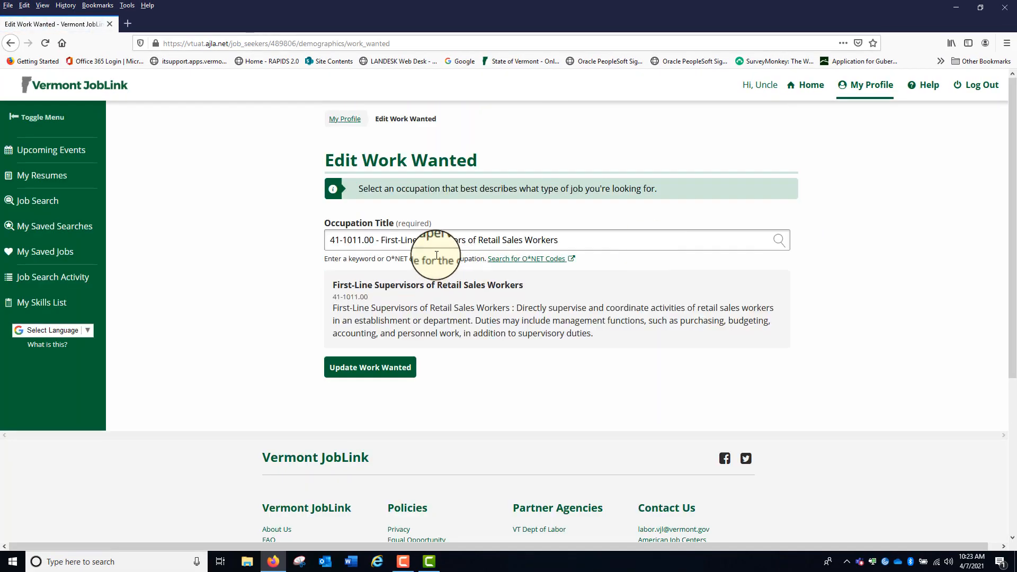
{"action": "left_click", "coordinate": [593, 239]}
{"action": "left_click_drag", "start_coordinate": [592, 238], "coordinate": [252, 205]}
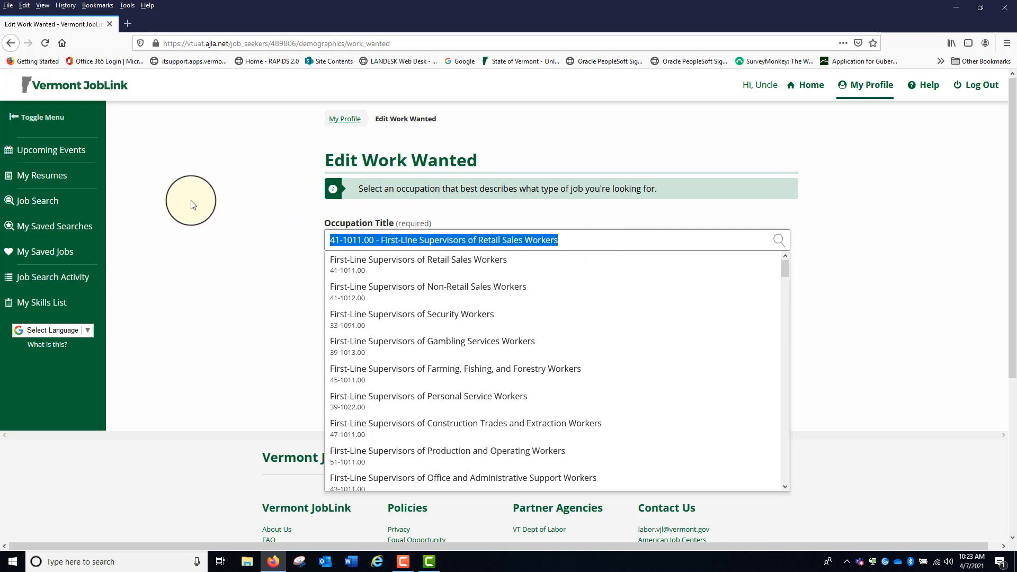
{"action": "type", "text": "production"}
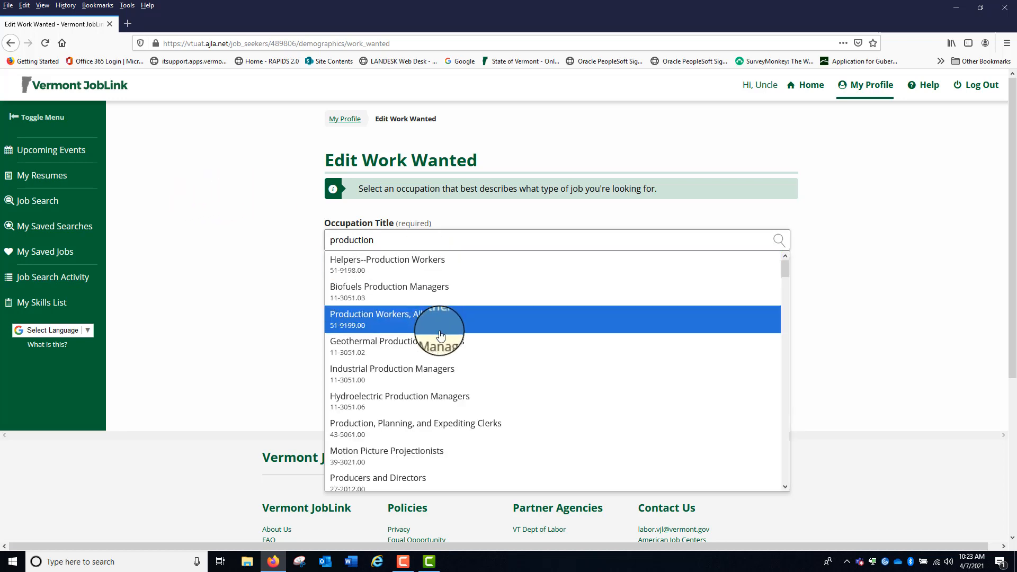
{"action": "left_click", "coordinate": [400, 321]}
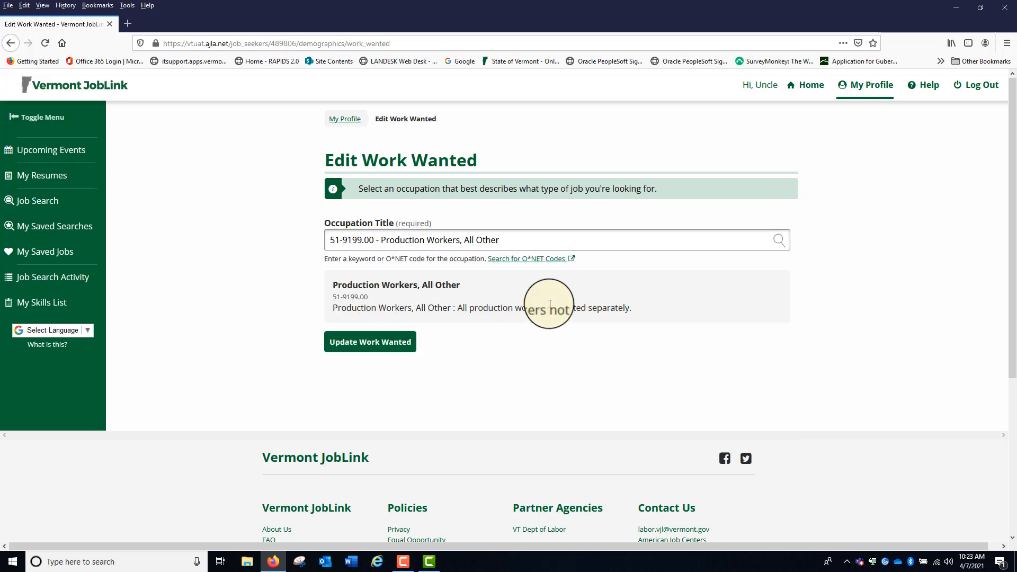
{"action": "left_click", "coordinate": [395, 344]}
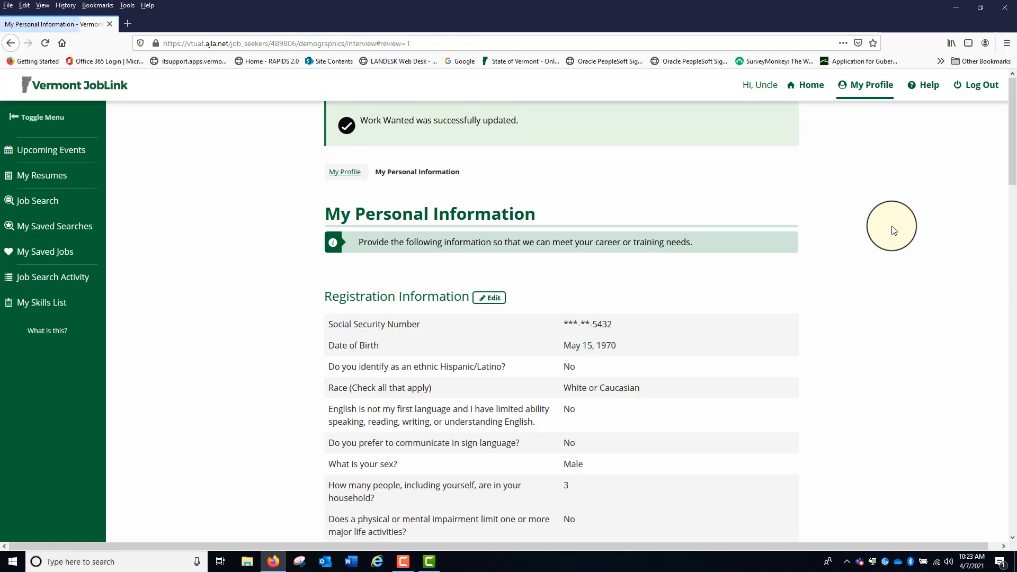
{"action": "scroll", "coordinate": [892, 226], "scroll_direction": "down", "scroll_amount": 15}
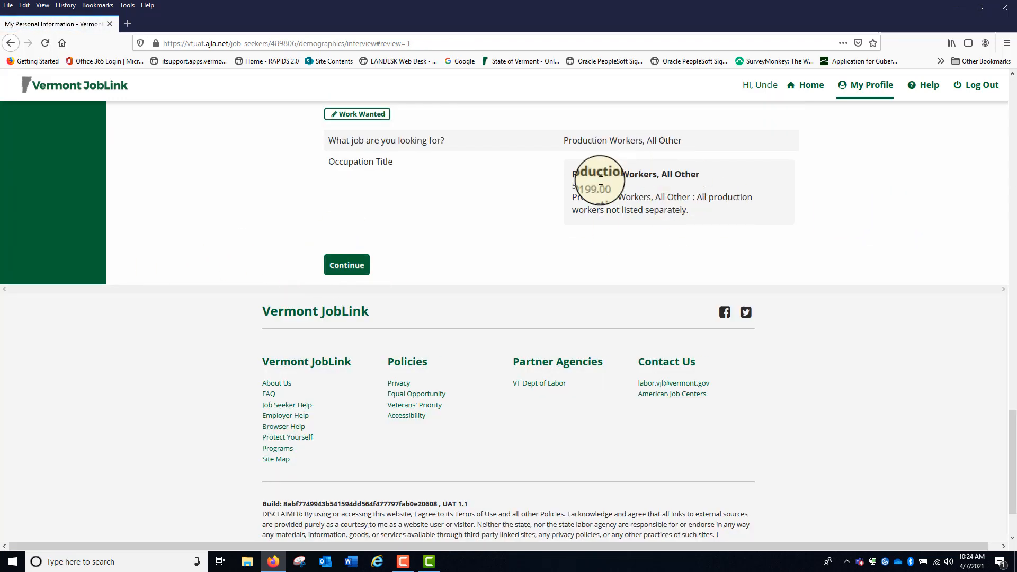
{"action": "left_click", "coordinate": [347, 269]}
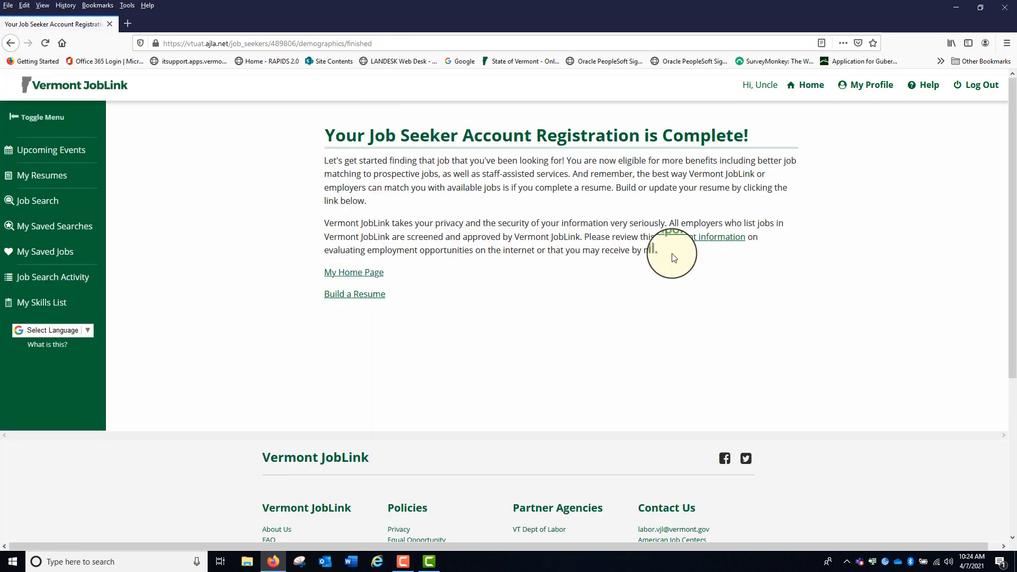
Return to the account profile and check the Job Goals/Job Matching occupation and the Notifications section
{"action": "left_click", "coordinate": [860, 83]}
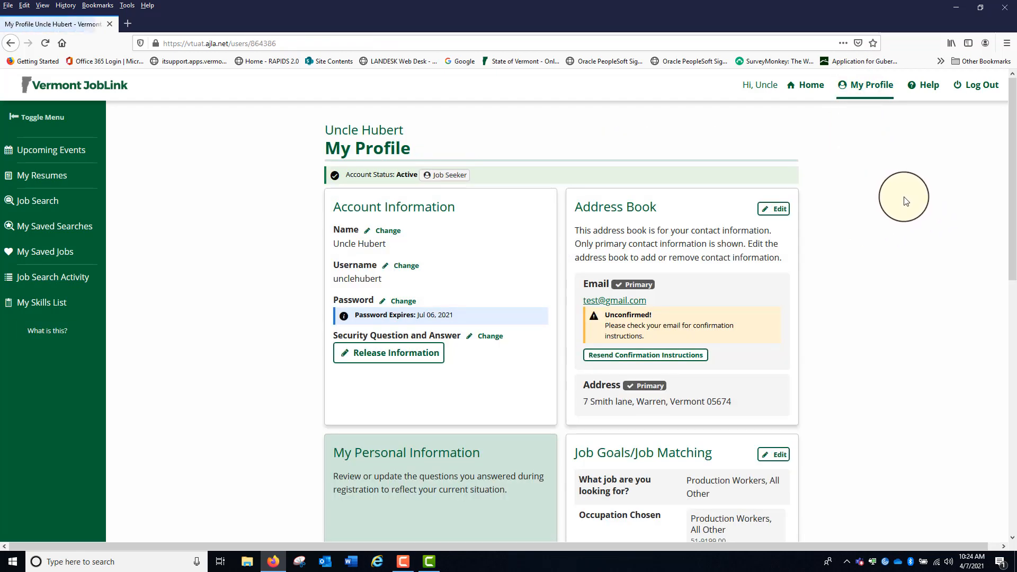
{"action": "scroll", "coordinate": [906, 201], "scroll_direction": "down", "scroll_amount": 4}
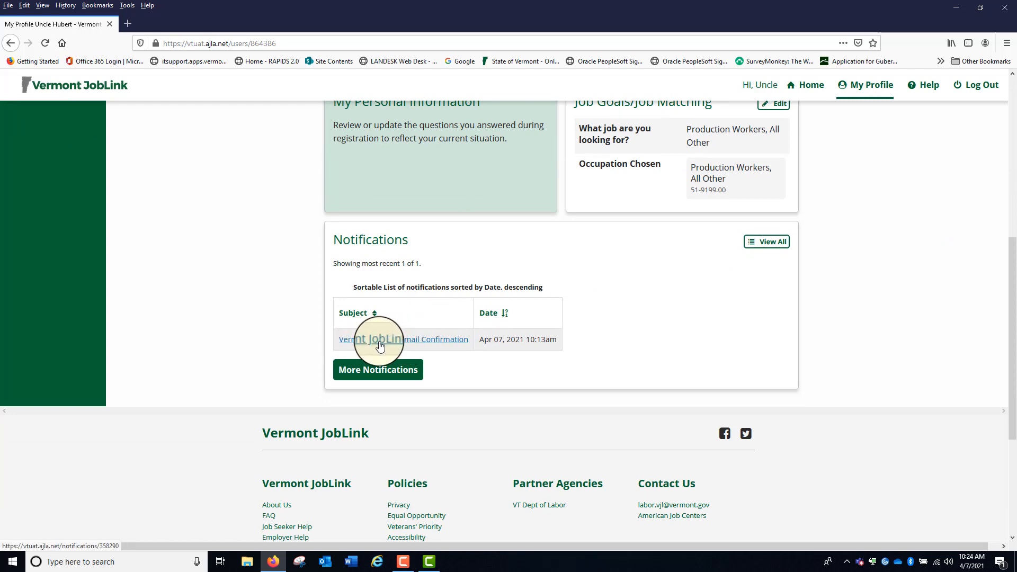
{"action": "scroll", "coordinate": [638, 272], "scroll_direction": "up", "scroll_amount": 4}
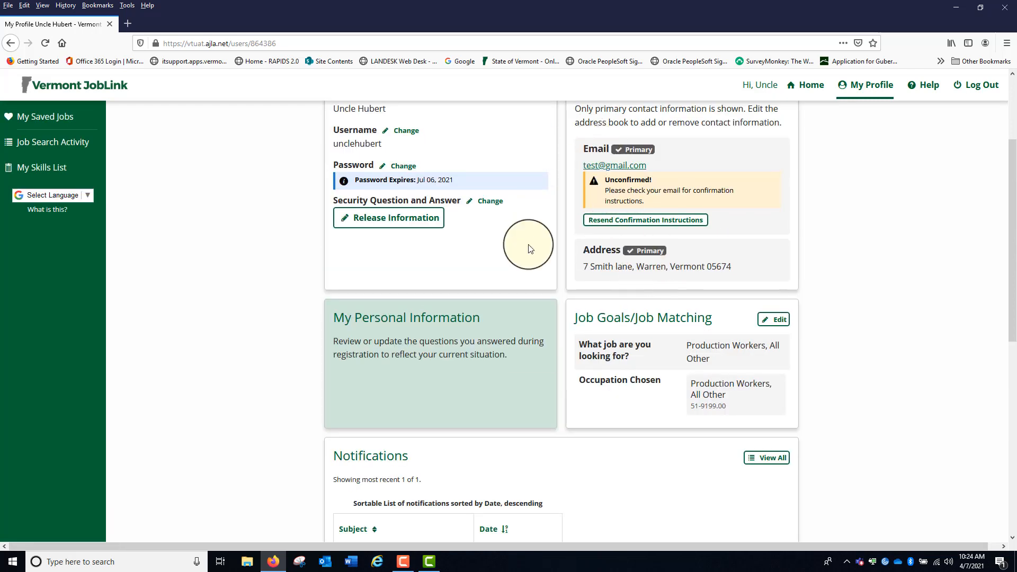
{"action": "scroll", "coordinate": [531, 250], "scroll_direction": "down", "scroll_amount": 5}
{"action": "scroll", "coordinate": [691, 254], "scroll_direction": "up", "scroll_amount": 8}
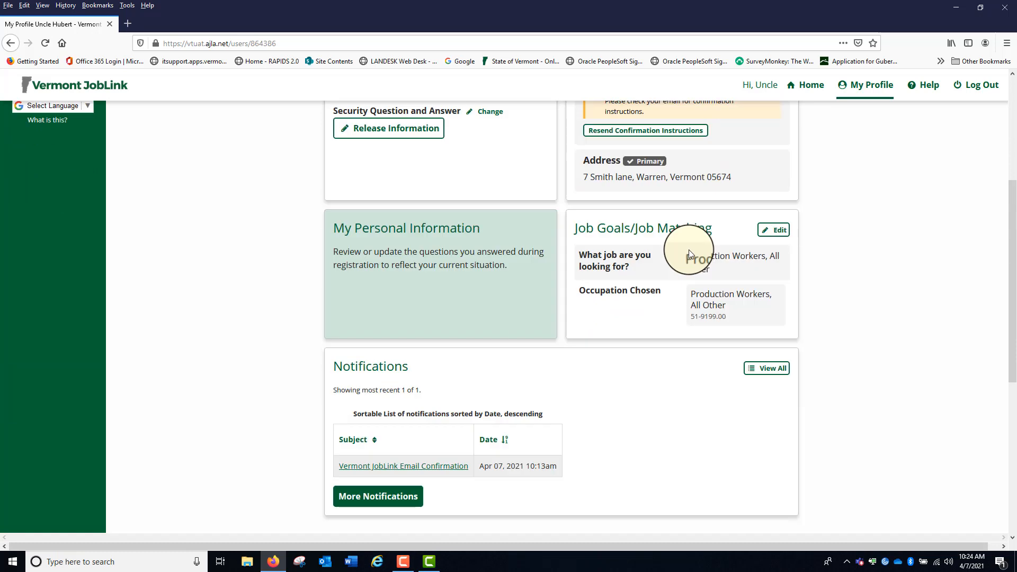